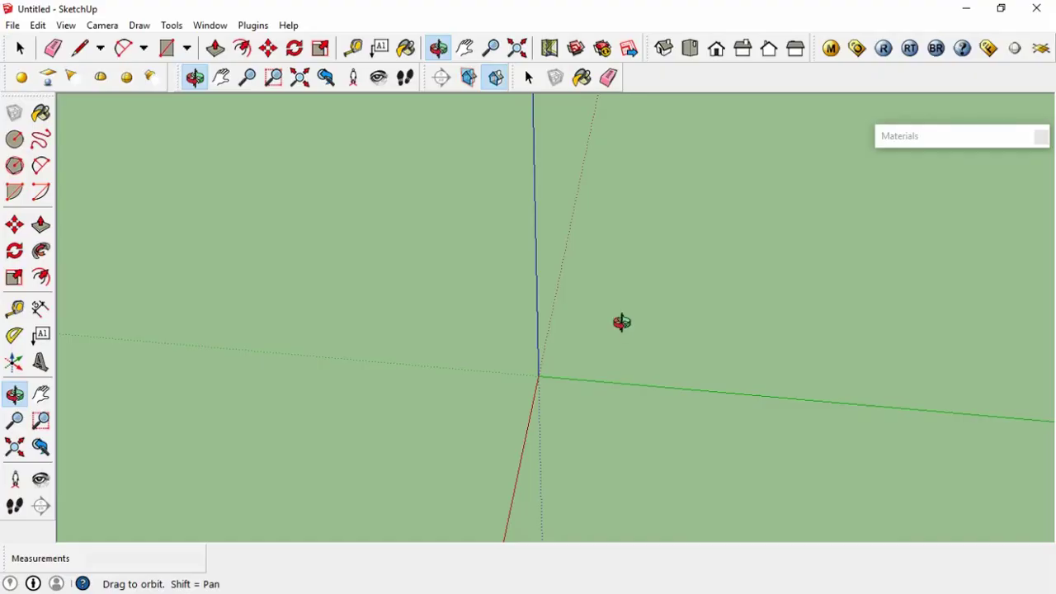
- Draw the base rectangle with its first corner at the origin
key(r)
click(537, 377)
text(24,)
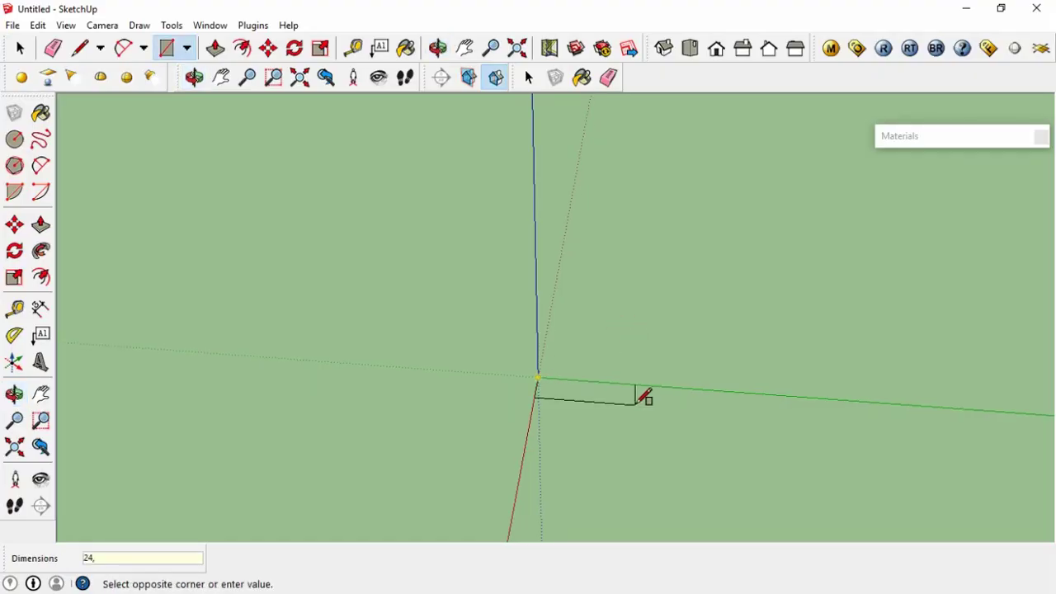
key(Return)
mouse_move(641, 396)
middle_down()
mouse_move(726, 363)
mouse_move(449, 398)
middle_up()
- Push/Pull the base face up 8' and view the box from the front
key(p)
click(617, 405)
text(8')
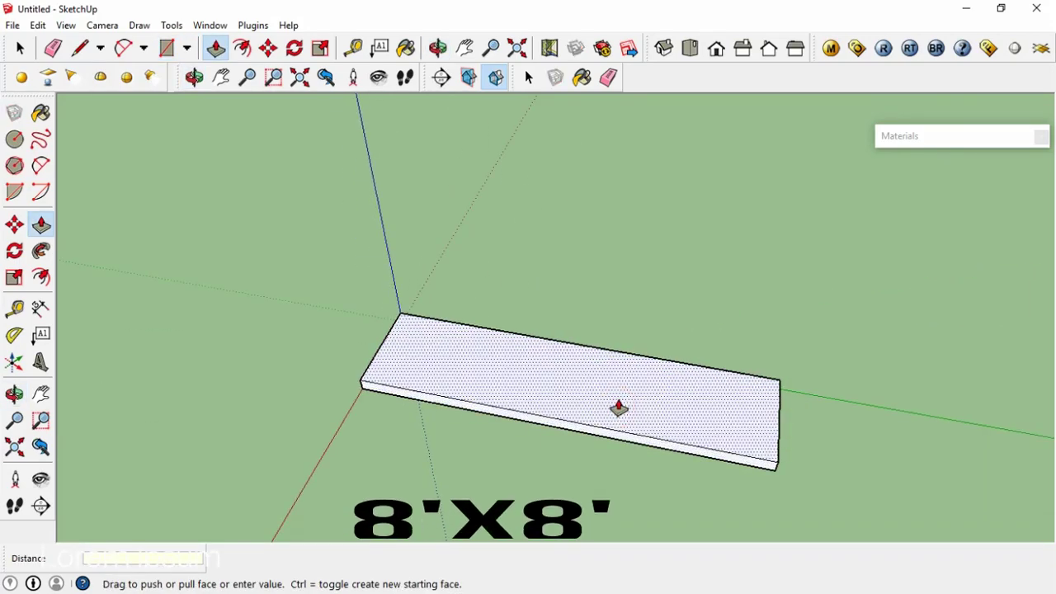
key(Return)
middle_drag(620, 413, 643, 375)
key(t)
click(589, 443)
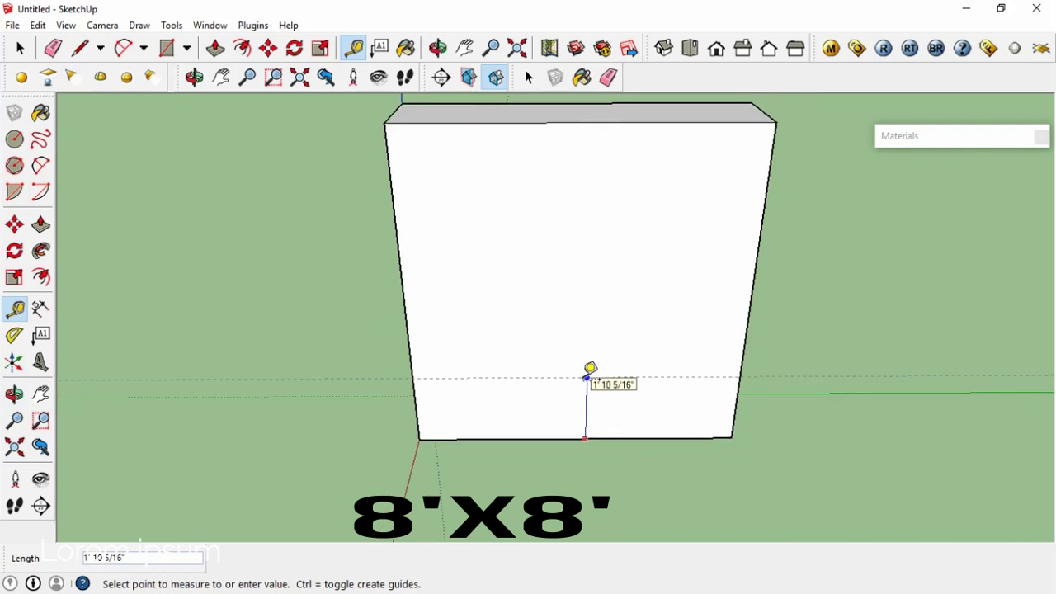
- Set a guide on the bottom edge and draw an 8' line across the front's base
click(544, 418)
middle_drag(545, 418, 379, 302)
key(l)
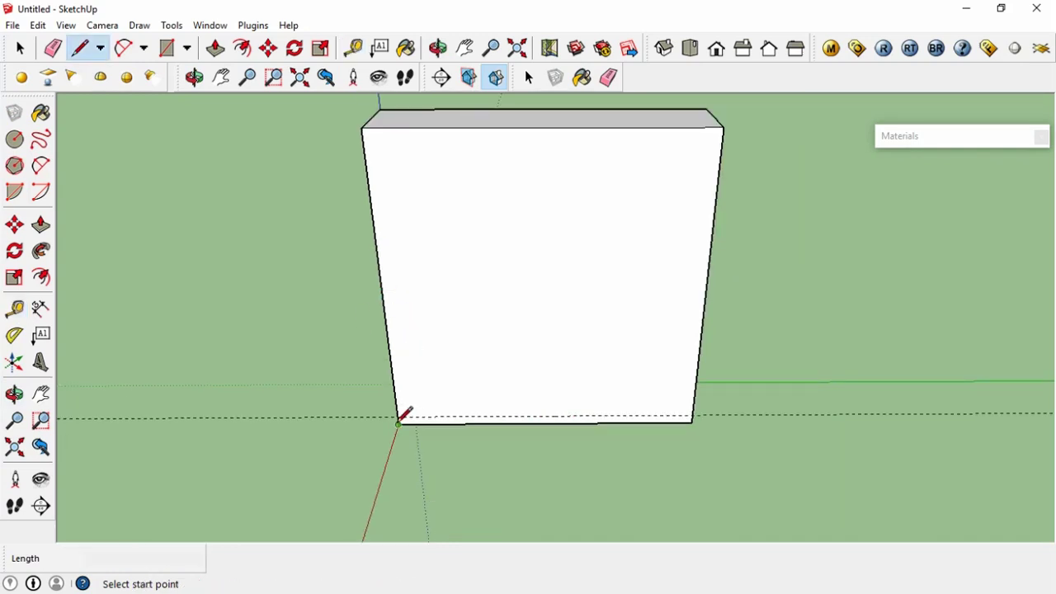
click(395, 414)
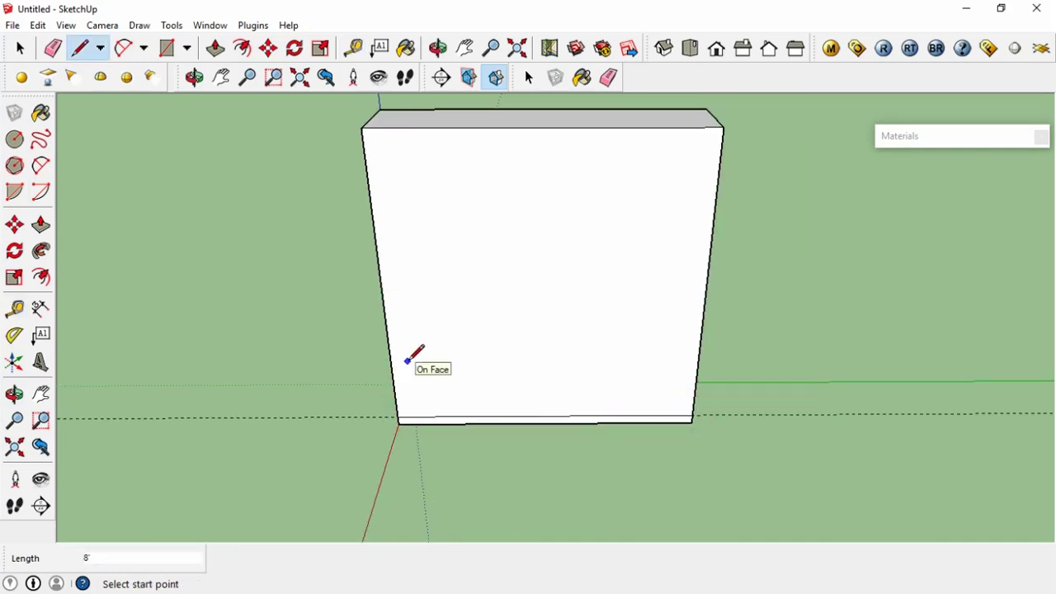
key(t)
click(394, 295)
- Try offsetting the front face's outline, cancel it, then retry from the left edge
key(f)
click(381, 286)
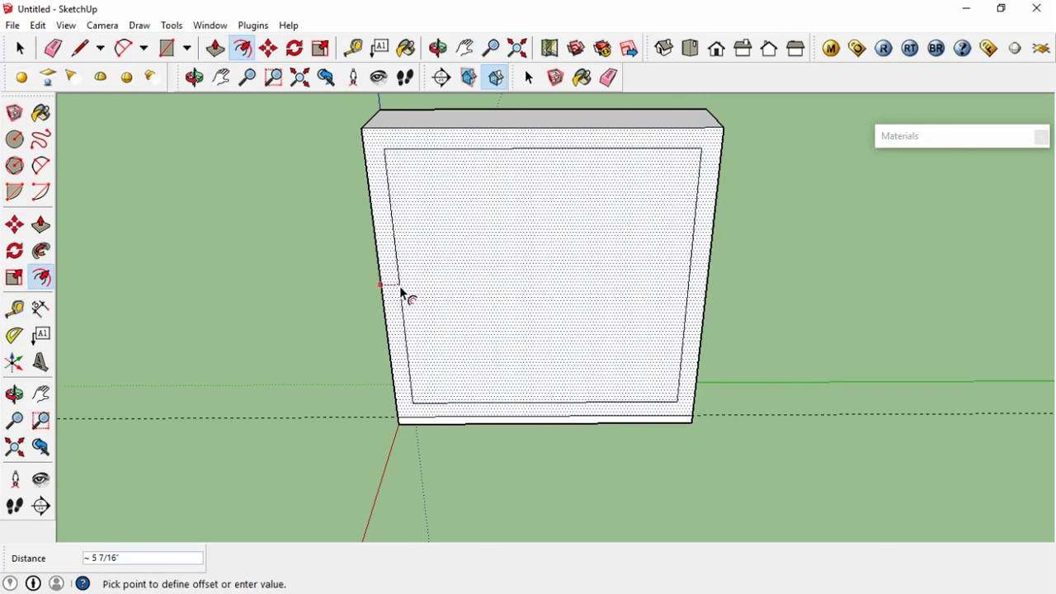
key(space)
click(493, 128)
key(f)
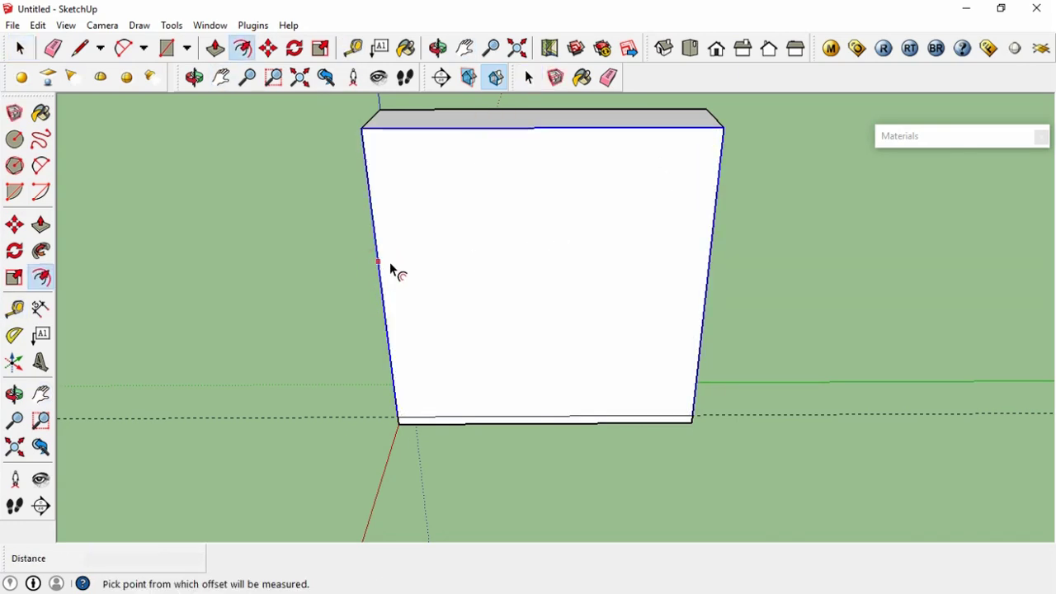
click(391, 262)
- Place vertical guides 24" and 48" from the box's left edge
click(391, 262)
key(t)
click(375, 236)
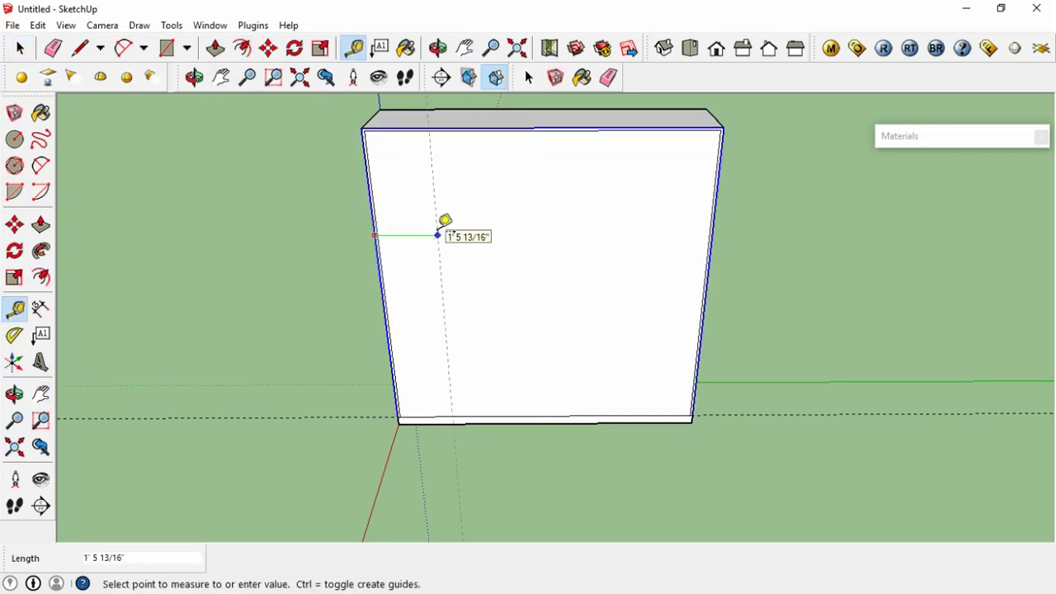
text(24)
key(Return)
click(458, 219)
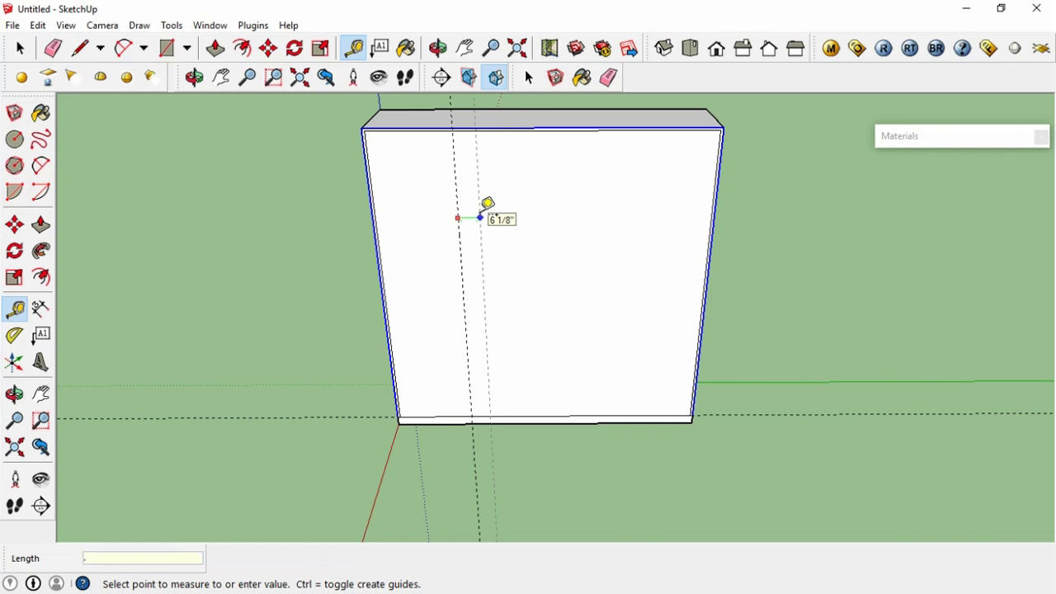
click(481, 216)
scroll(470, 219, up, 2)
click(460, 229)
scroll(503, 215, down, 1)
text(2)
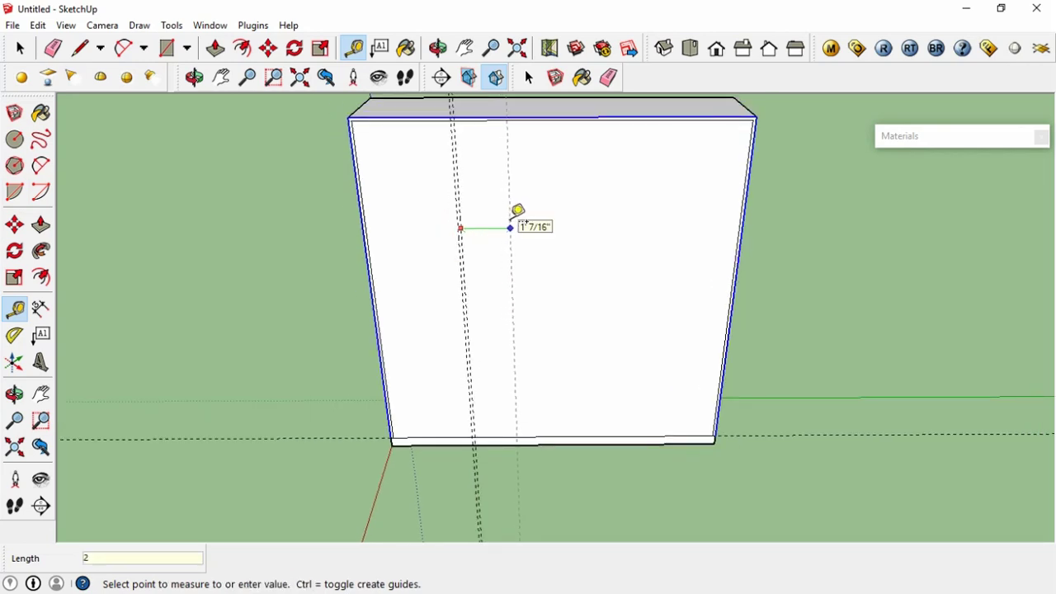
text(4)
key(Return)
scroll(454, 217, up, 2)
scroll(514, 200, down, 2)
scroll(464, 184, up, 1)
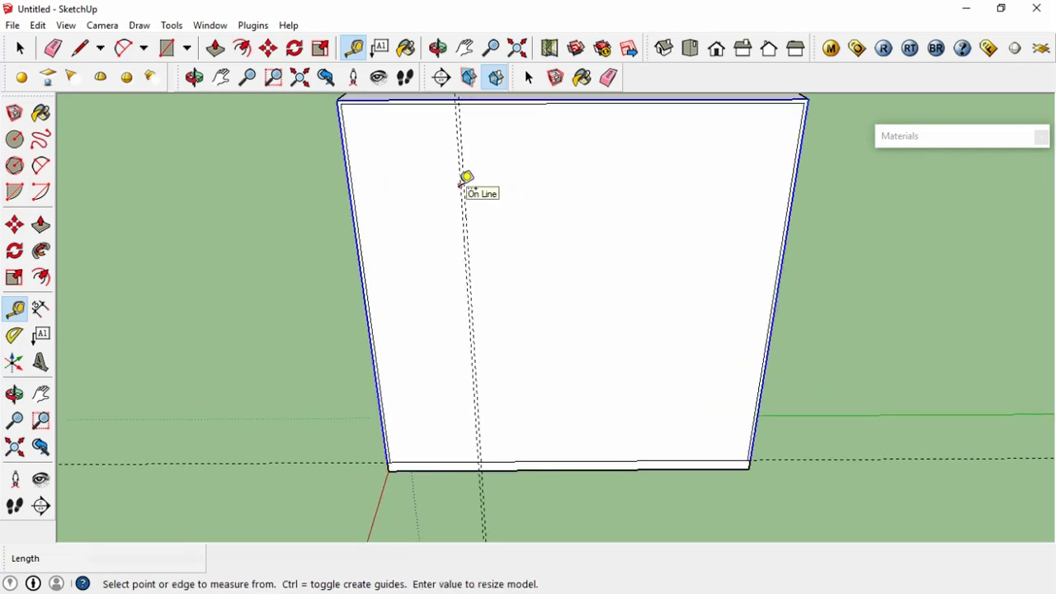
- Add two guides 3/8" apart flanking the centre guide
click(359, 227)
scroll(453, 231, down, 1)
click(559, 417)
key(l)
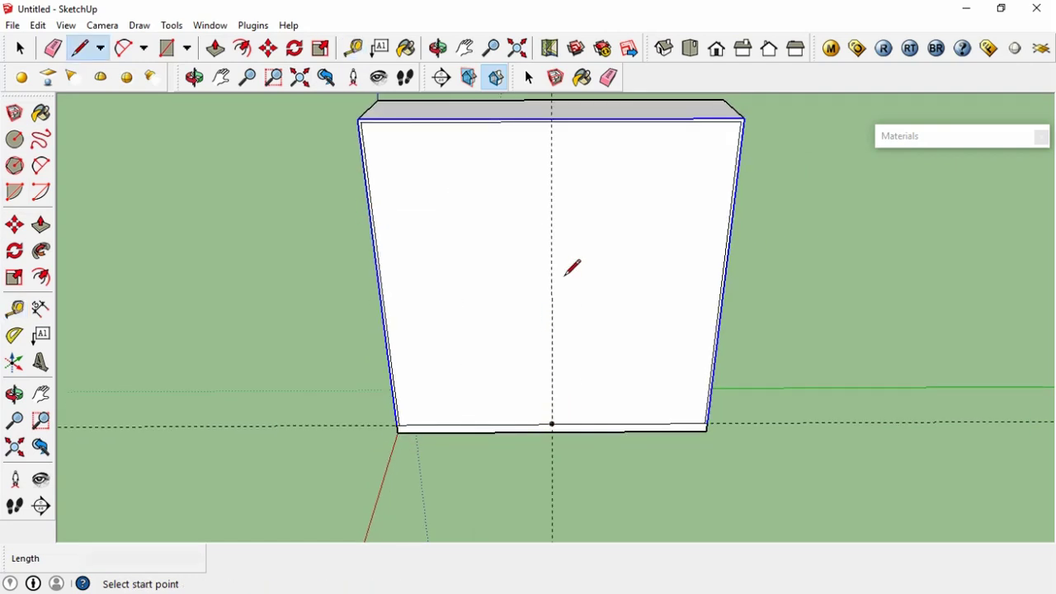
key(t)
click(542, 234)
text(3/8)
key(Return)
scroll(578, 223, up, 2)
click(528, 223)
text(3/8)
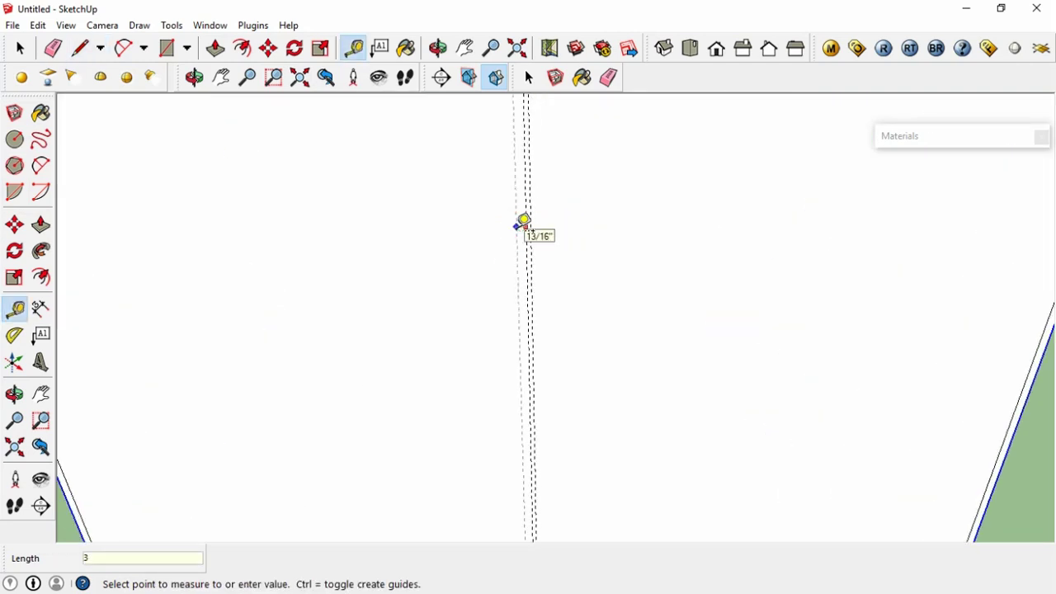
key(Return)
click(524, 220)
- Erase stray guides and add a vertical guide 30" from the left edge
key(e)
scroll(533, 217, down, 5)
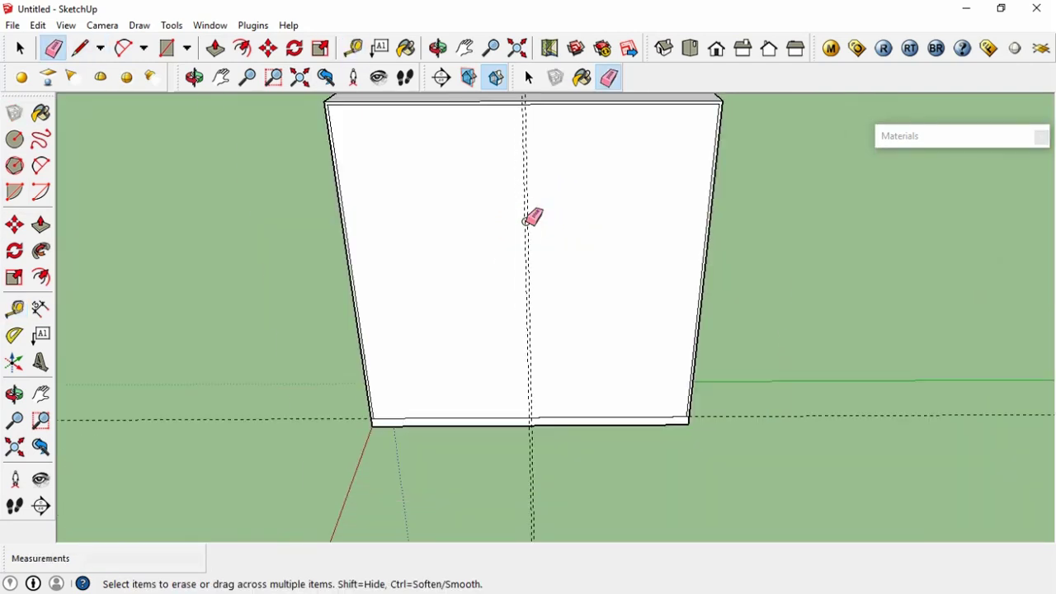
mouse_move(533, 217)
middle_down()
mouse_move(546, 164)
mouse_move(545, 215)
middle_up()
key(t)
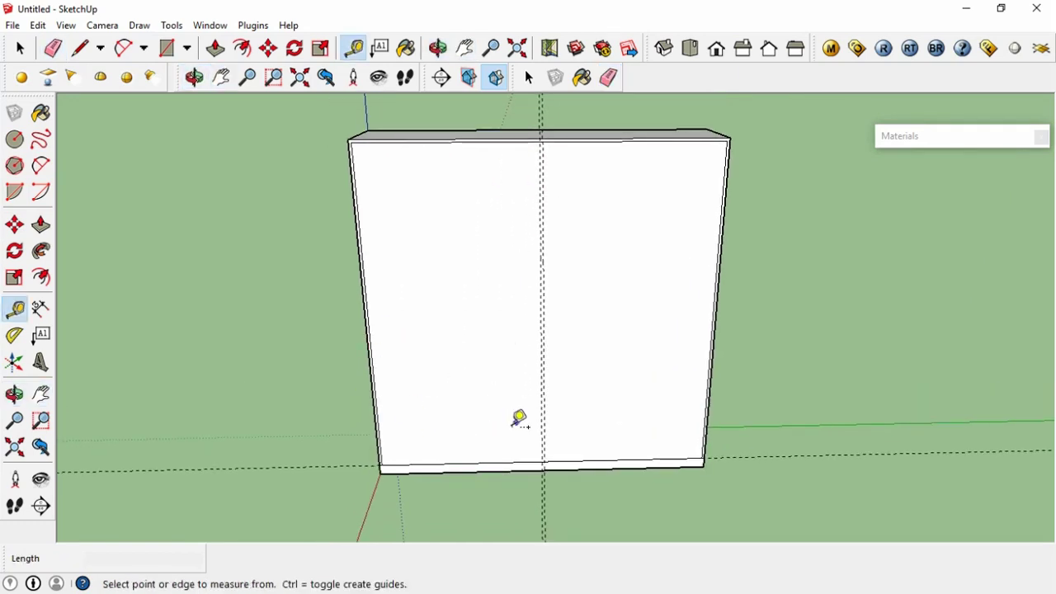
click(542, 338)
key(Escape)
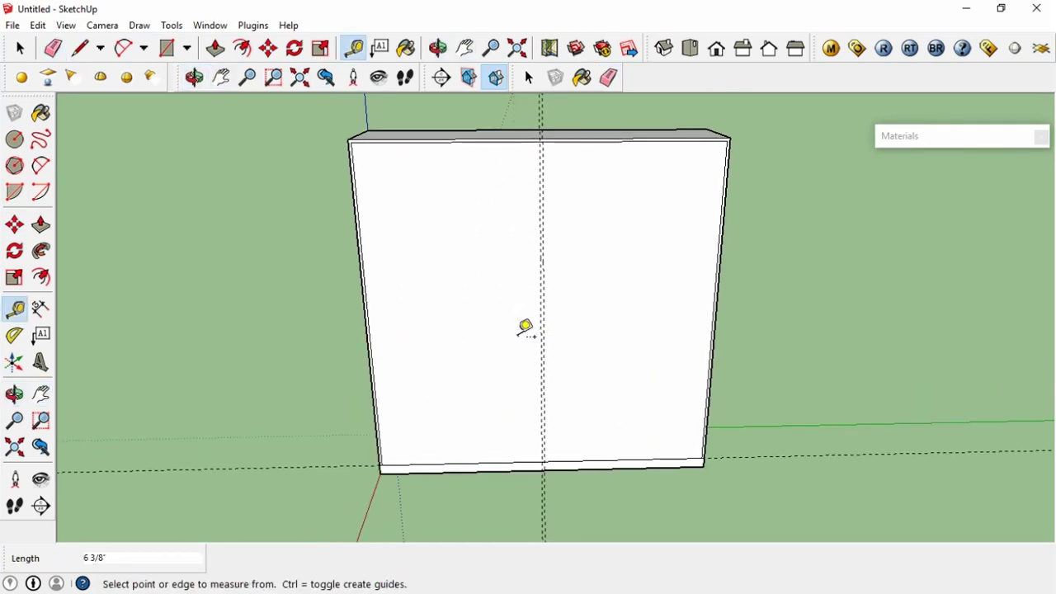
click(363, 330)
text(30)
key(Return)
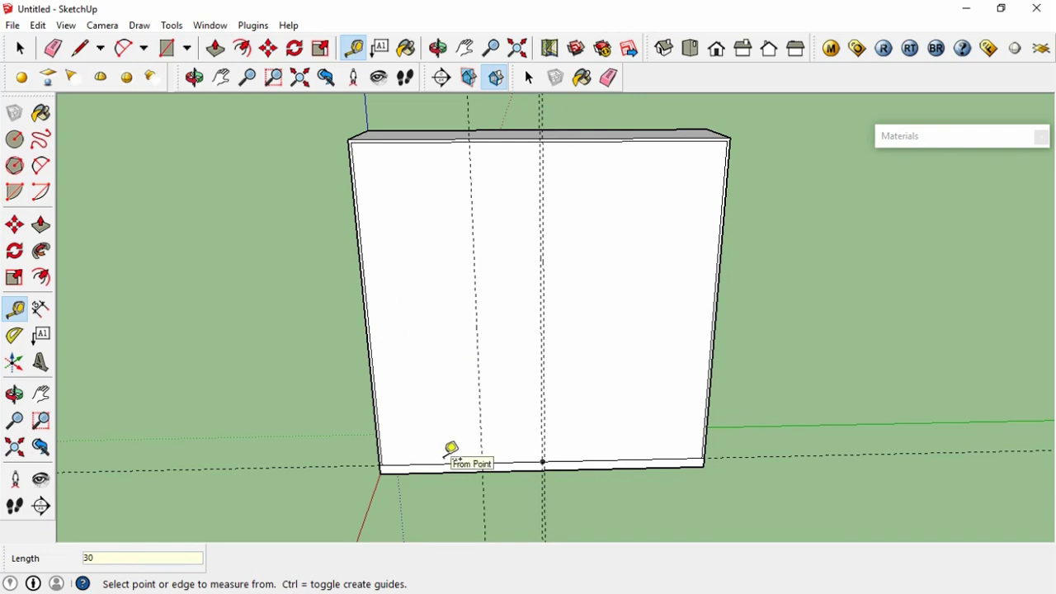
- Start the 3/8"-wide divider rectangle at the top of the box
key(r)
scroll(546, 134, up, 1)
click(538, 135)
scroll(538, 135, up, 3)
- Finish the thin centre divider rectangle at the bottom of the front
scroll(542, 483, up, 2)
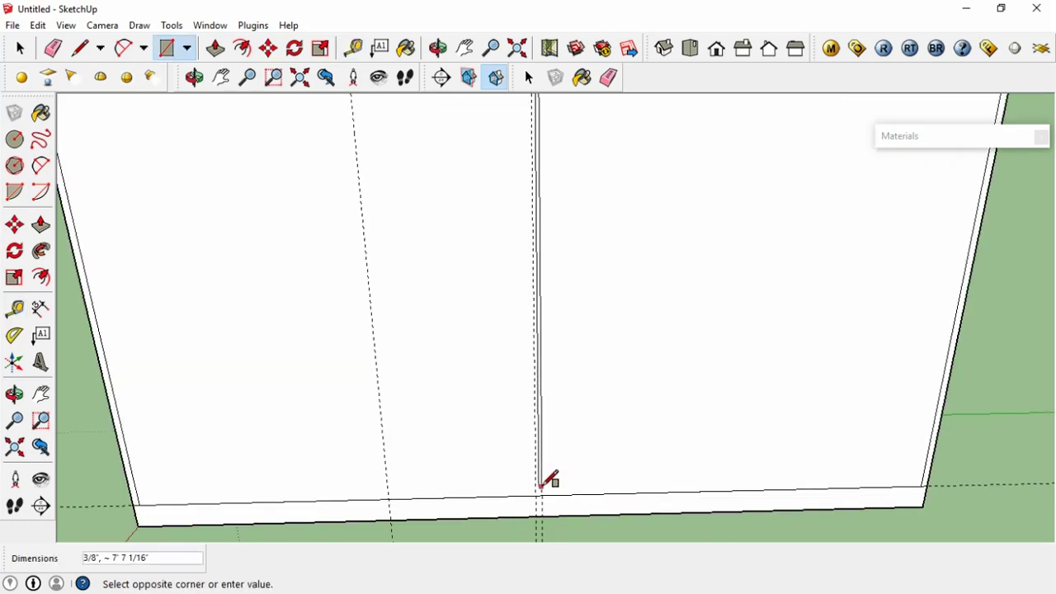
click(542, 483)
click(537, 490)
scroll(537, 490, down, 2)
scroll(554, 420, down, 2)
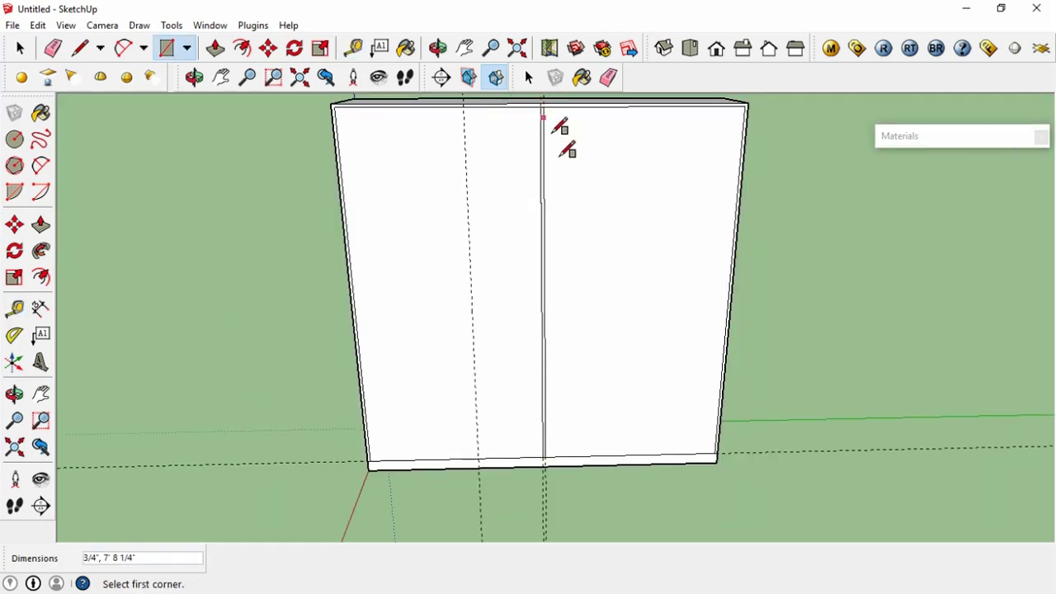
scroll(474, 375, down, 1)
- Add a horizontal guide 42" above the bottom edge
key(t)
scroll(437, 414, up, 1)
click(436, 459)
text(42)
key(Return)
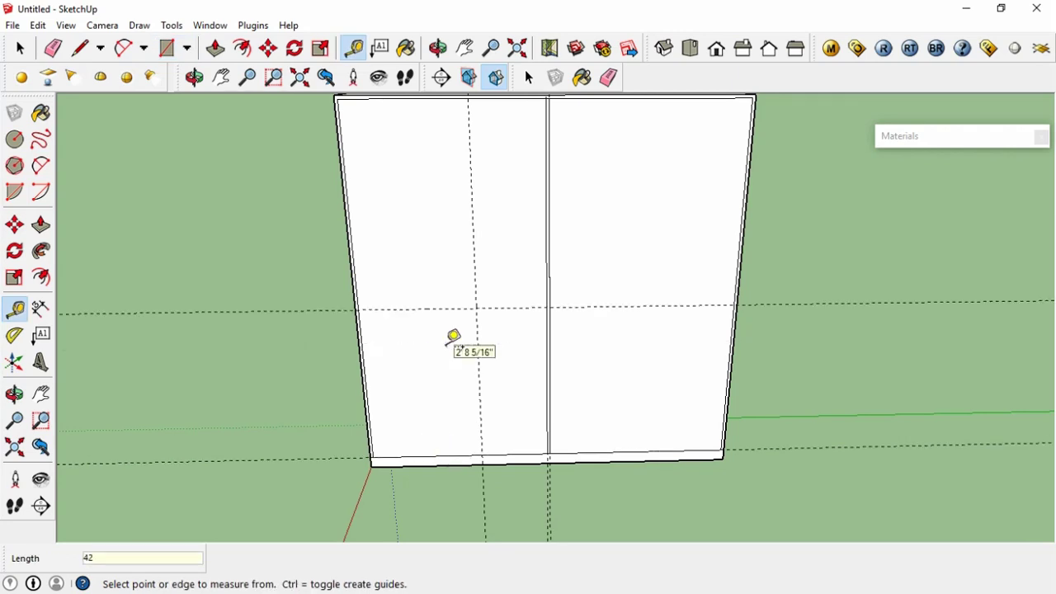
click(412, 310)
key(Return)
- Add two more horizontal guides spaced 6" apart above it
scroll(423, 326, up, 1)
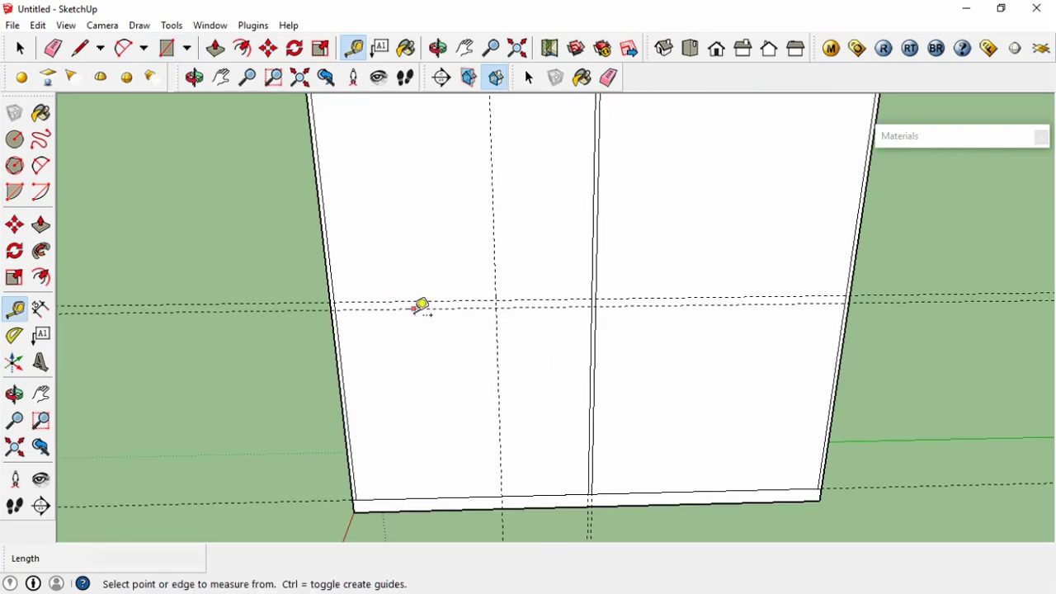
click(419, 307)
text(6)
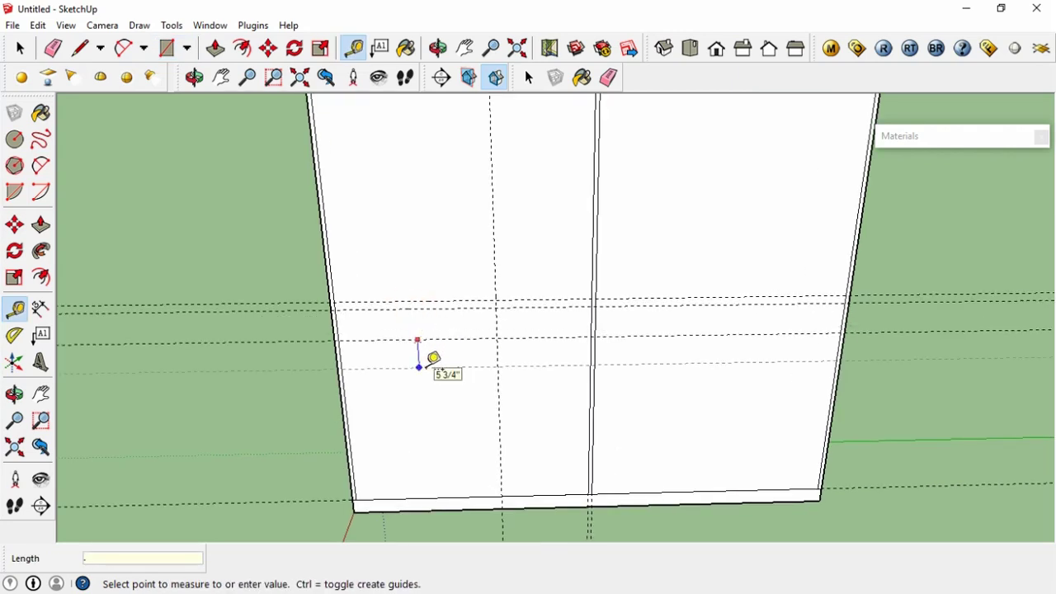
click(421, 365)
click(431, 347)
text(6)
key(Return)
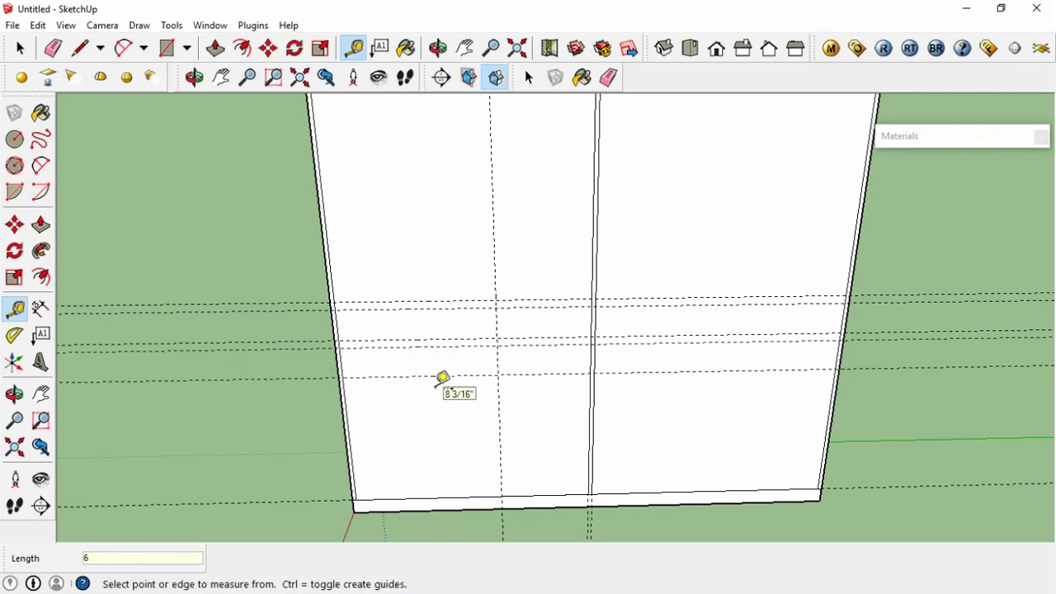
- Draw two stacked drawer rectangles between the guides on the left panel
key(r)
click(340, 377)
click(498, 346)
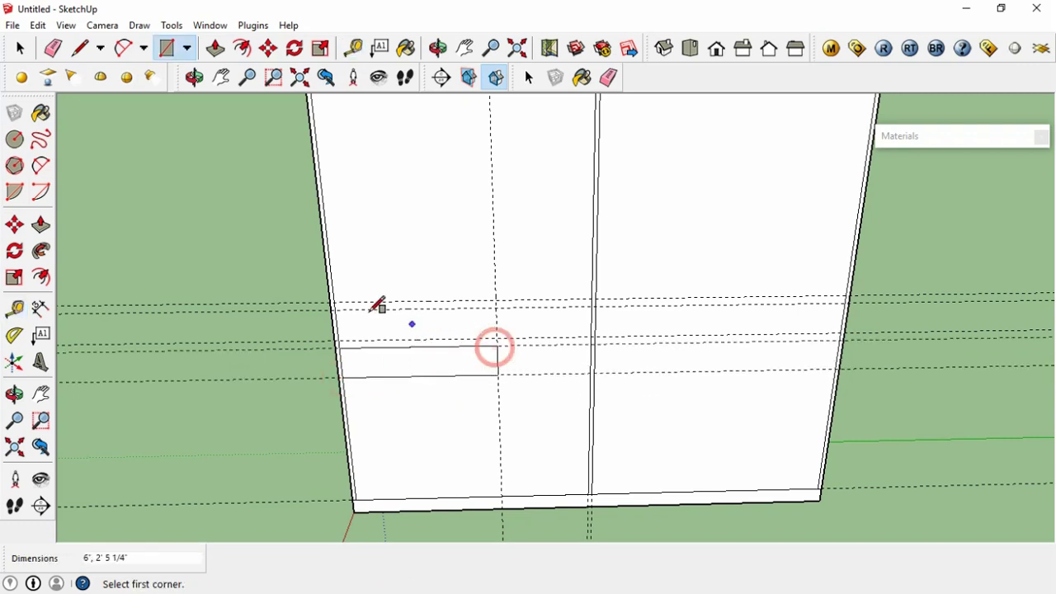
click(337, 308)
click(497, 339)
- Add a vertical guide and draw a thin 3/4" divider rectangle down the left panel
key(t)
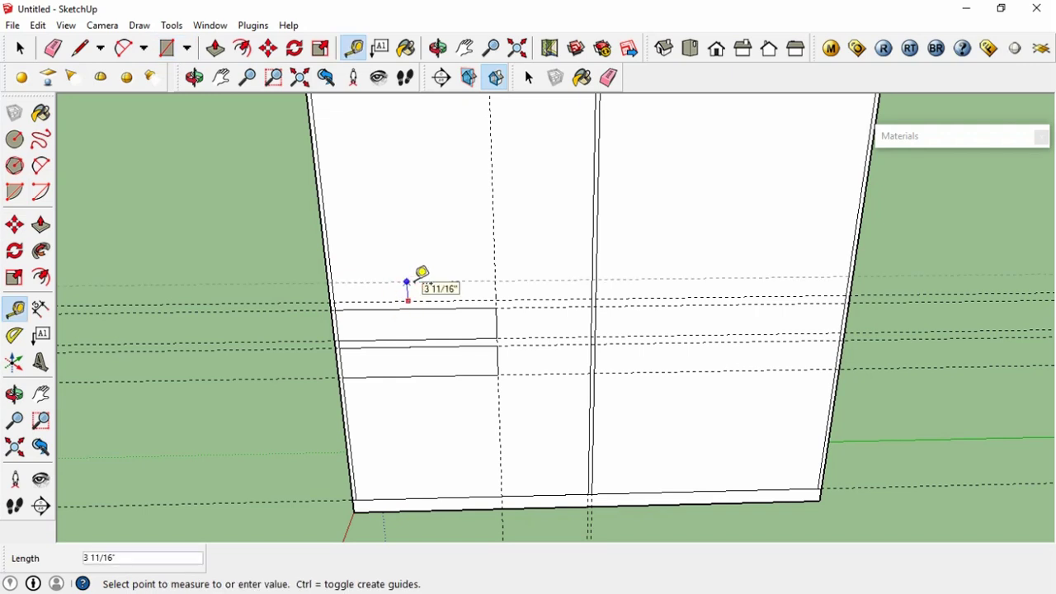
key(r)
click(333, 297)
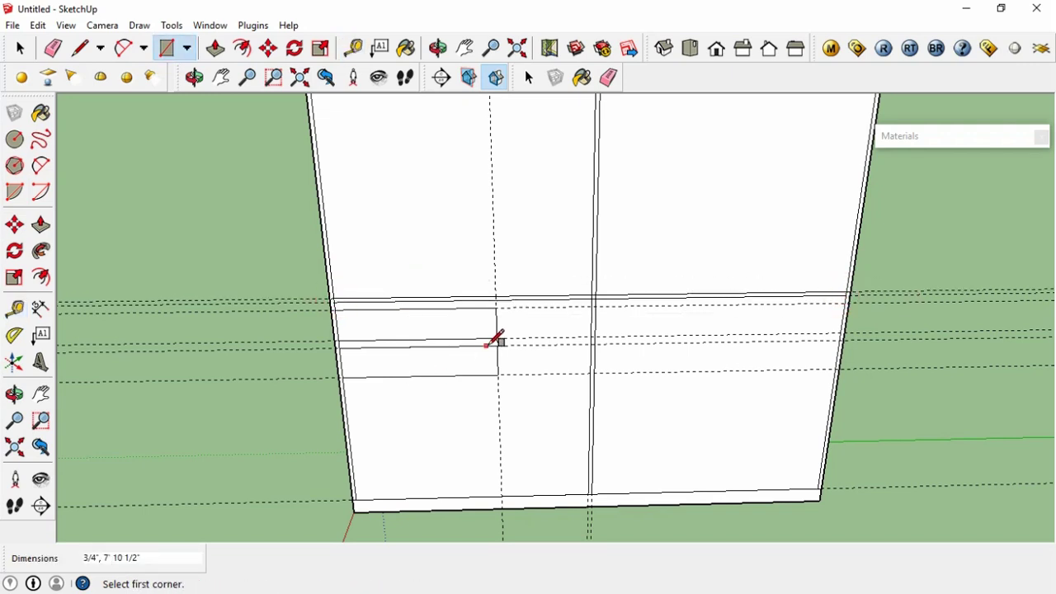
key(l)
key(t)
click(516, 394)
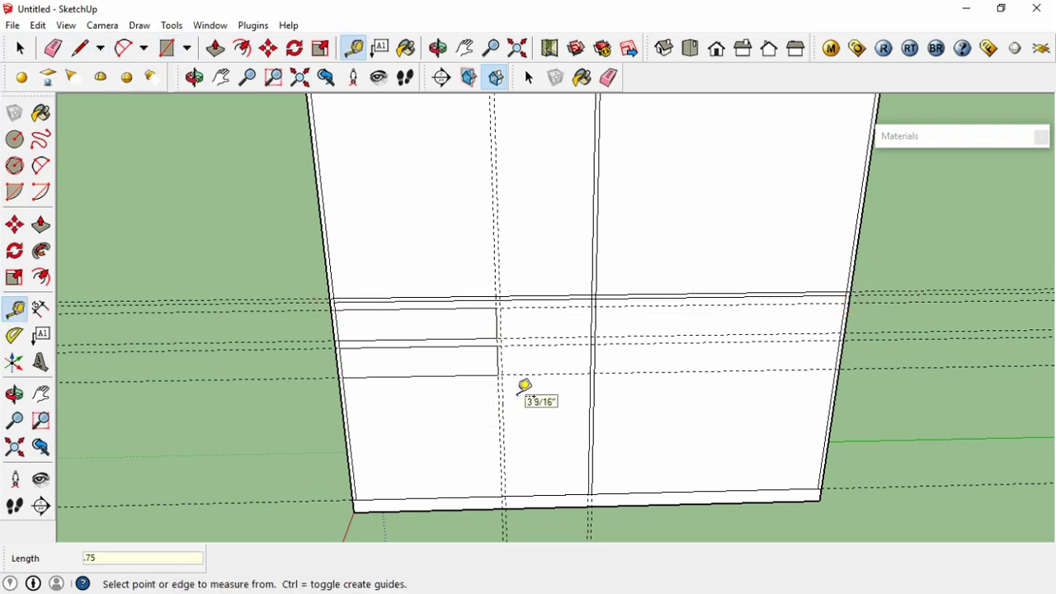
key(r)
click(498, 297)
click(503, 498)
scroll(510, 327, up, 2)
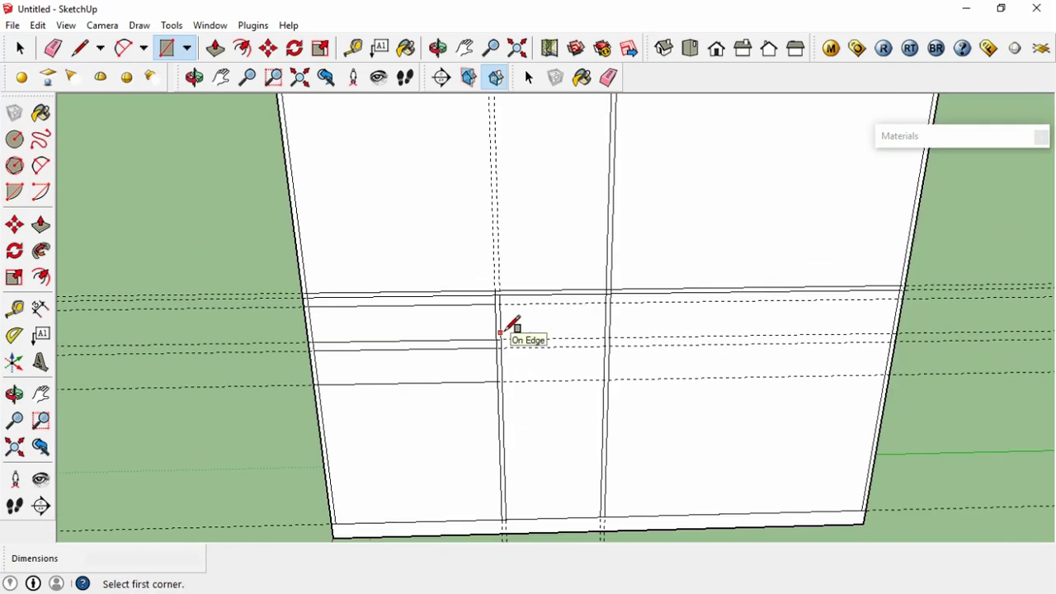
- Add a 3/4" guide offset near the cabinet bottom
key(t)
click(405, 519)
click(367, 454)
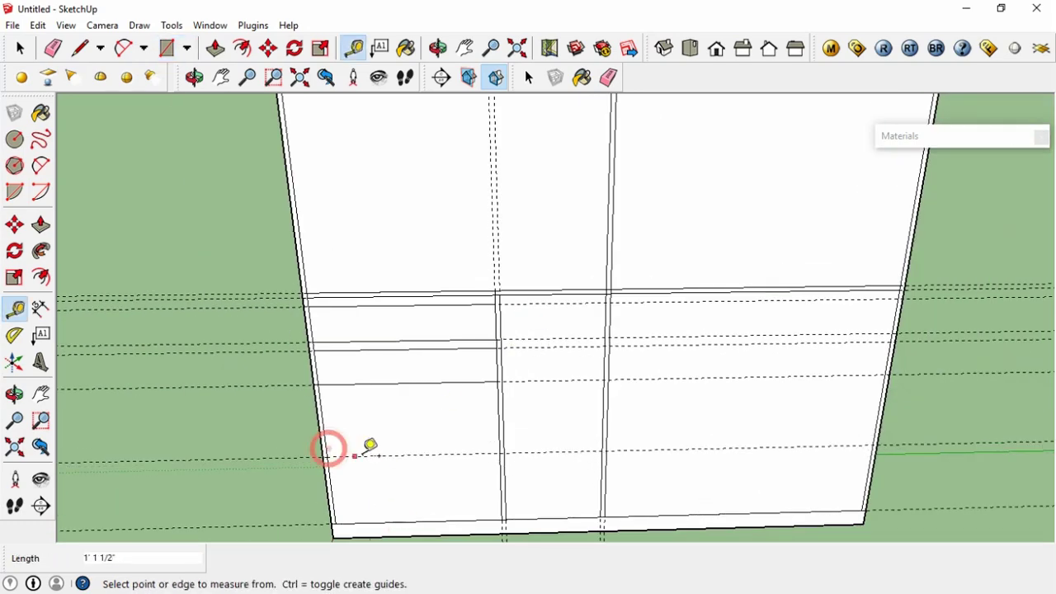
click(372, 456)
text(3/4)
key(Return)
scroll(394, 462, up, 3)
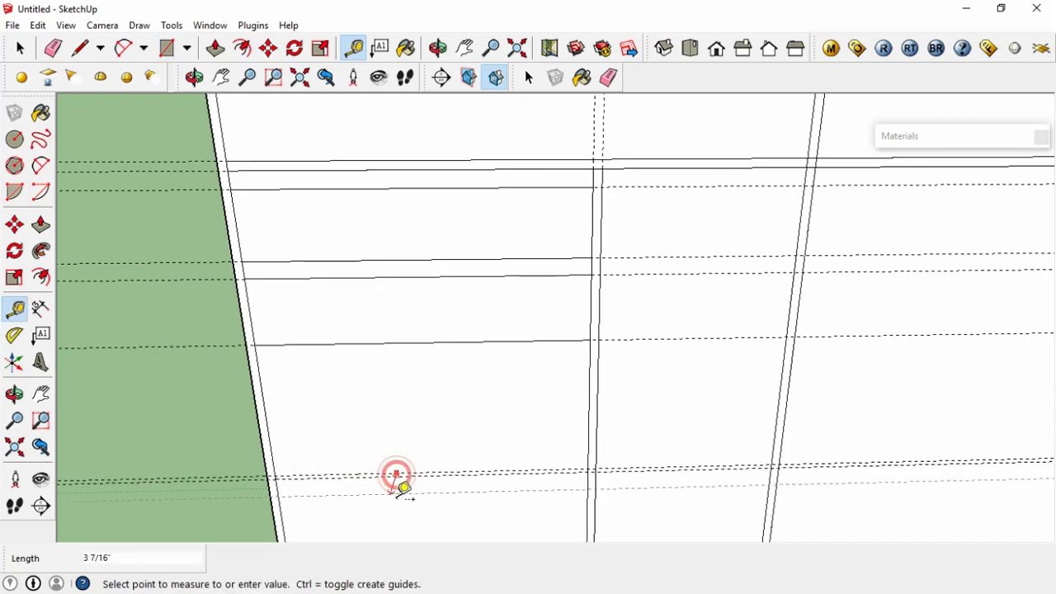
- Erase leftover geometry and orbit to view the whole cabinet front
key(e)
key(r)
click(283, 466)
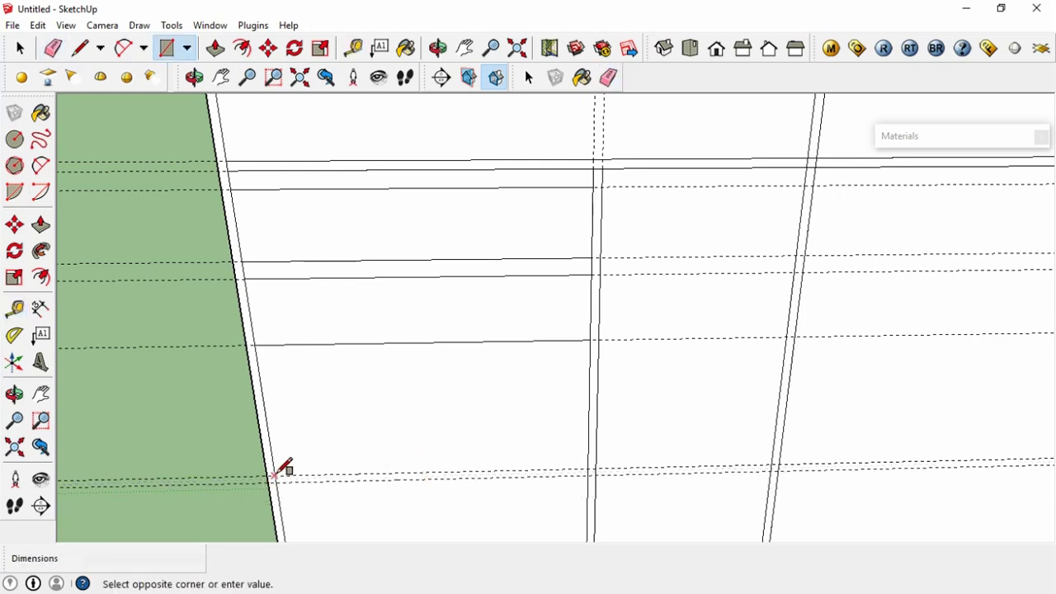
key(e)
scroll(629, 422, down, 3)
mouse_move(635, 421)
middle_down()
mouse_move(577, 417)
mouse_move(674, 412)
mouse_move(639, 422)
mouse_move(557, 393)
mouse_move(629, 419)
middle_up()
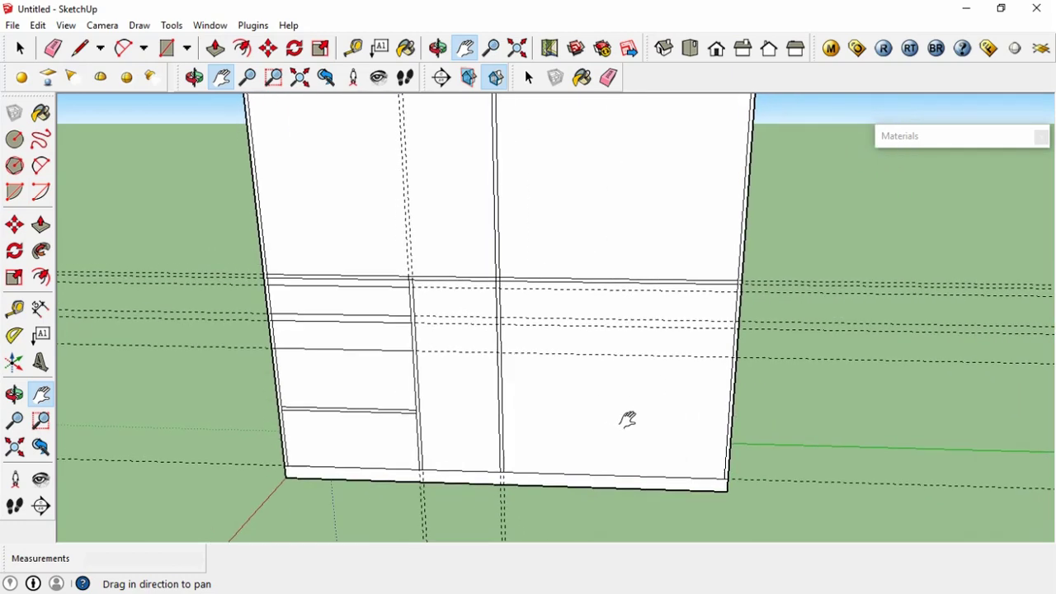
- Place a guide 24 inches from the central vertical divider
key(t)
click(497, 380)
click(615, 471)
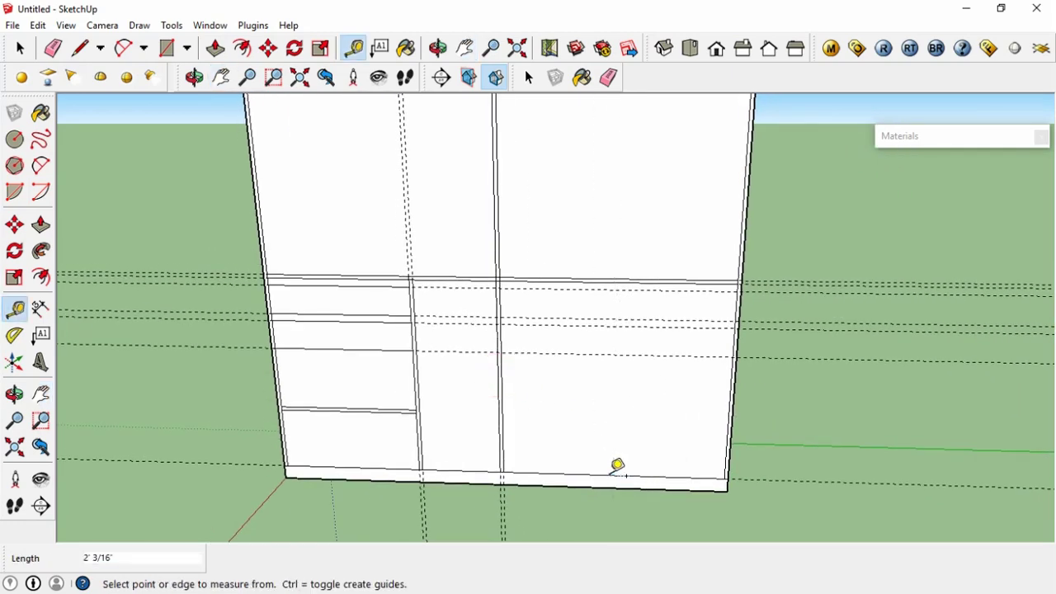
click(499, 369)
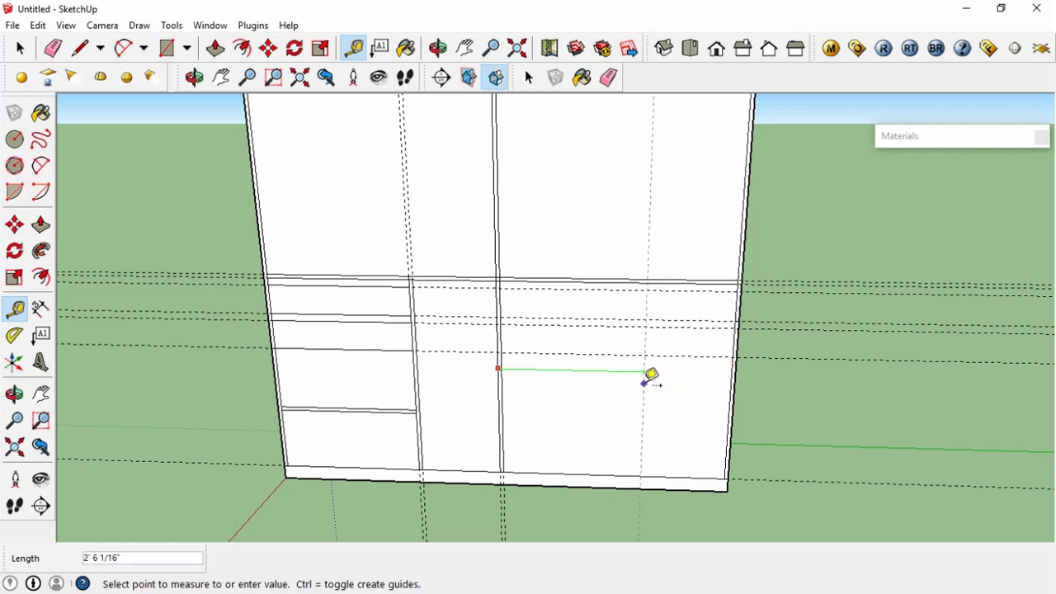
text(24)
key(Return)
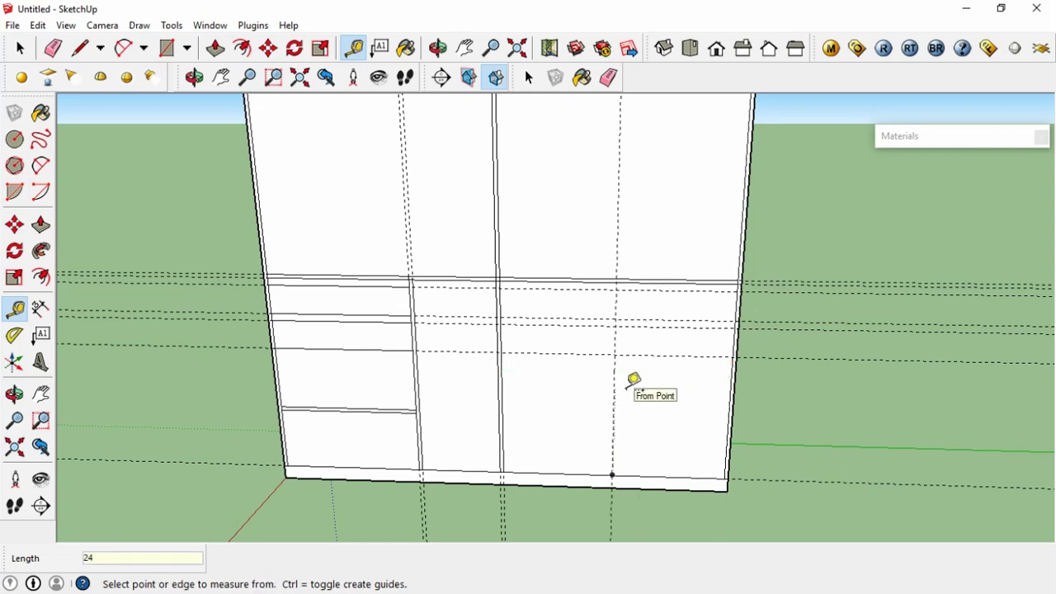
- Draw a drawer panel rectangle from the divider intersection to the 24" guide
key(r)
scroll(498, 292, up, 1)
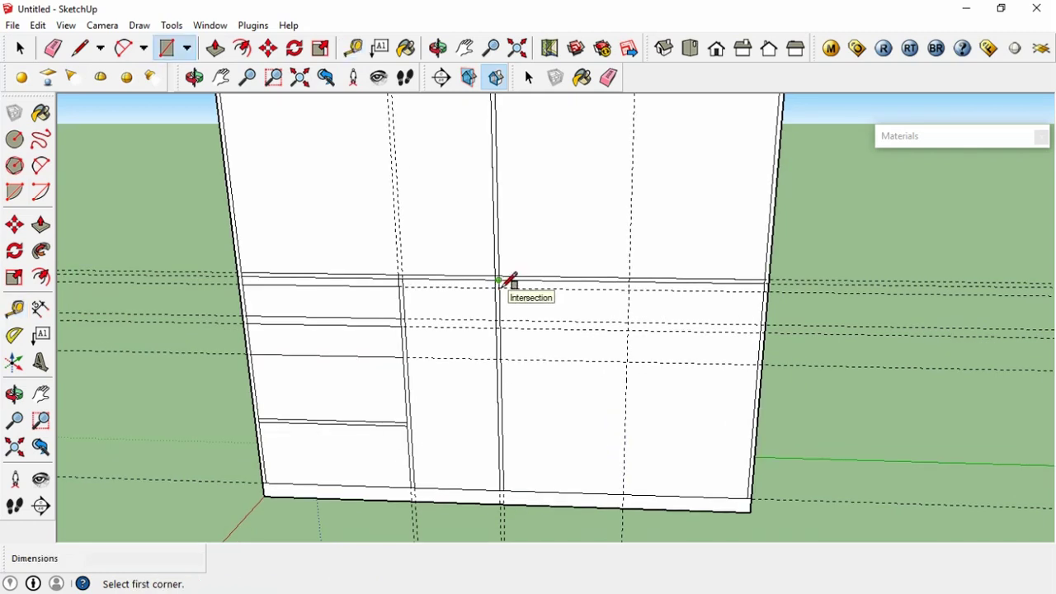
click(500, 321)
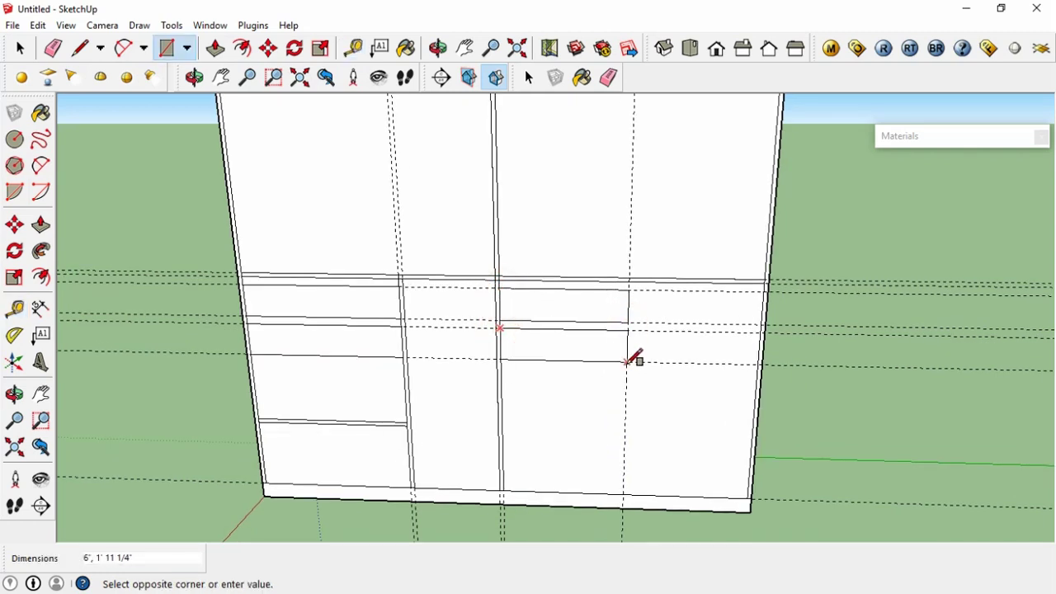
click(629, 361)
- Add a 3/4" guide beside the panel and draw a 3/4" by 3'6" divider
key(t)
click(625, 393)
text(3/8)
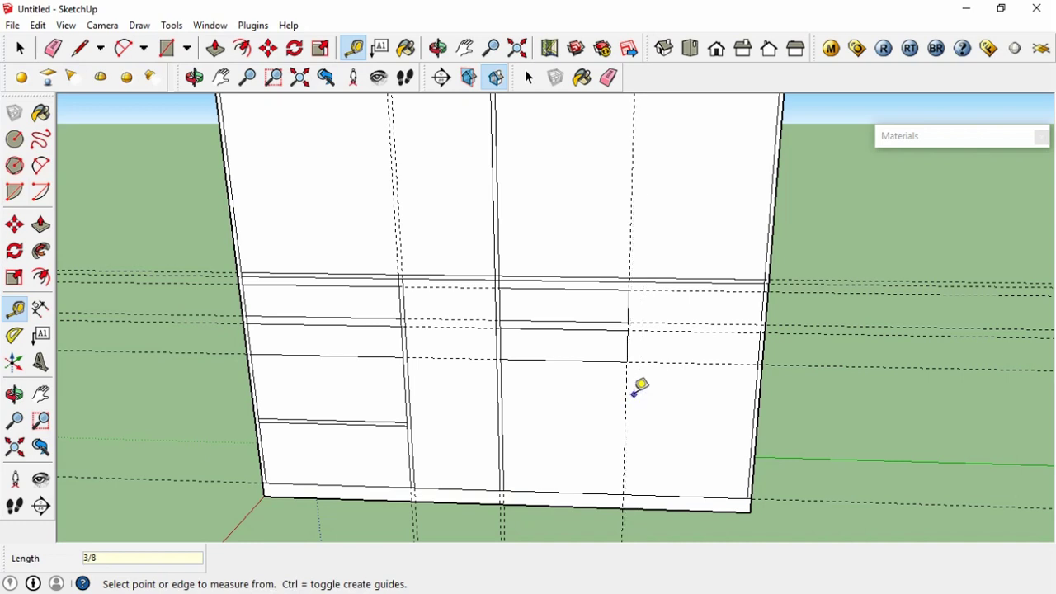
click(633, 395)
key(Return)
key(r)
click(634, 288)
click(625, 498)
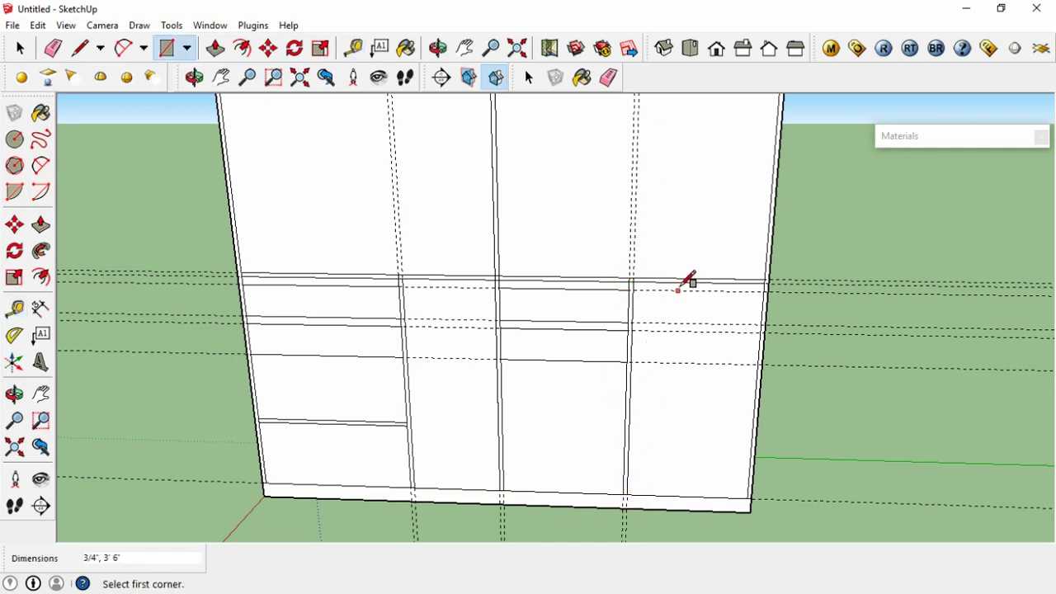
- Erase the extra line segment and guide above the new divider
key(e)
drag(695, 272, 694, 294)
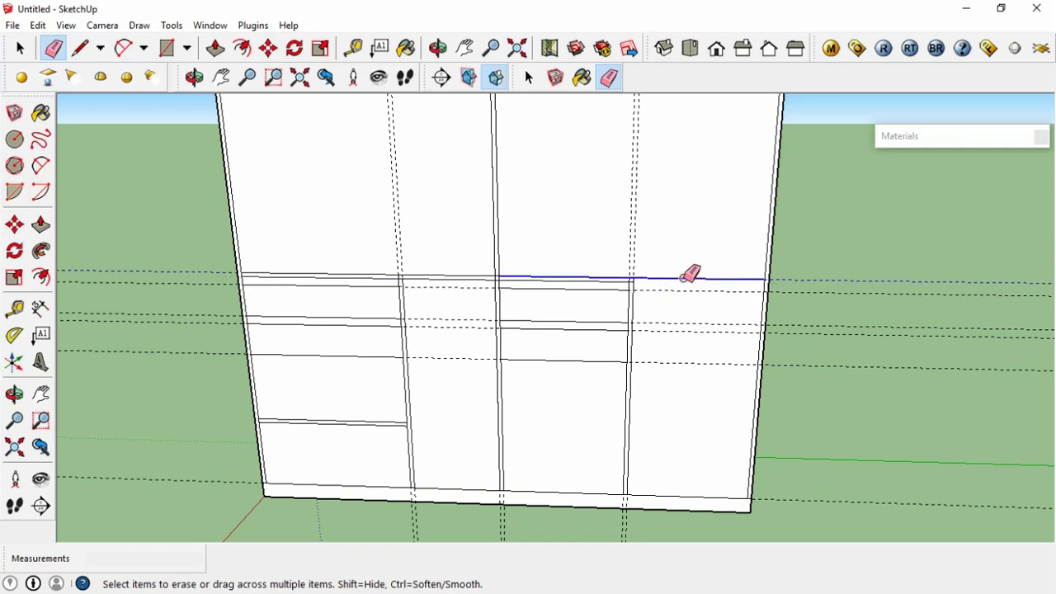
scroll(684, 277, up, 3)
shift+middle_drag(655, 272, 638, 328)
- Trace from the divider's top corner and erase a leftover edge in the right column
key(l)
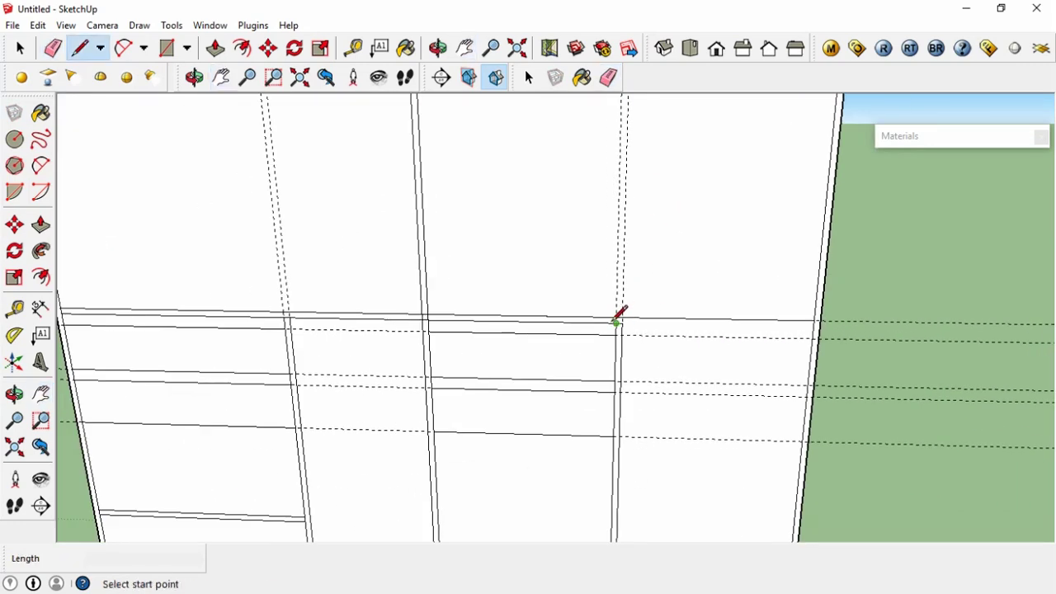
click(617, 316)
scroll(624, 322, up, 2)
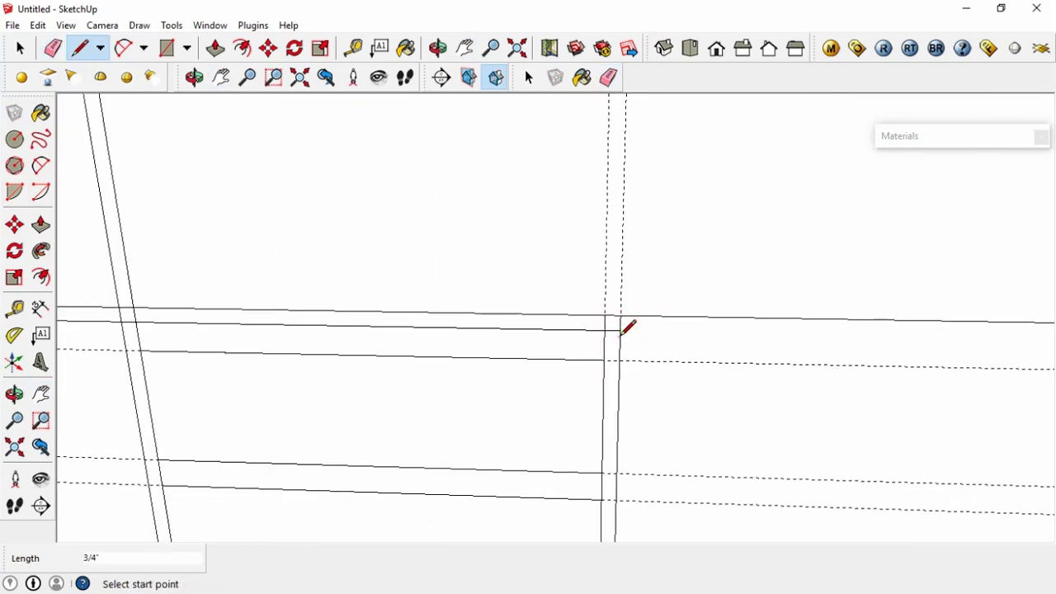
scroll(652, 313, down, 2)
key(r)
key(e)
scroll(679, 305, down, 4)
click(699, 351)
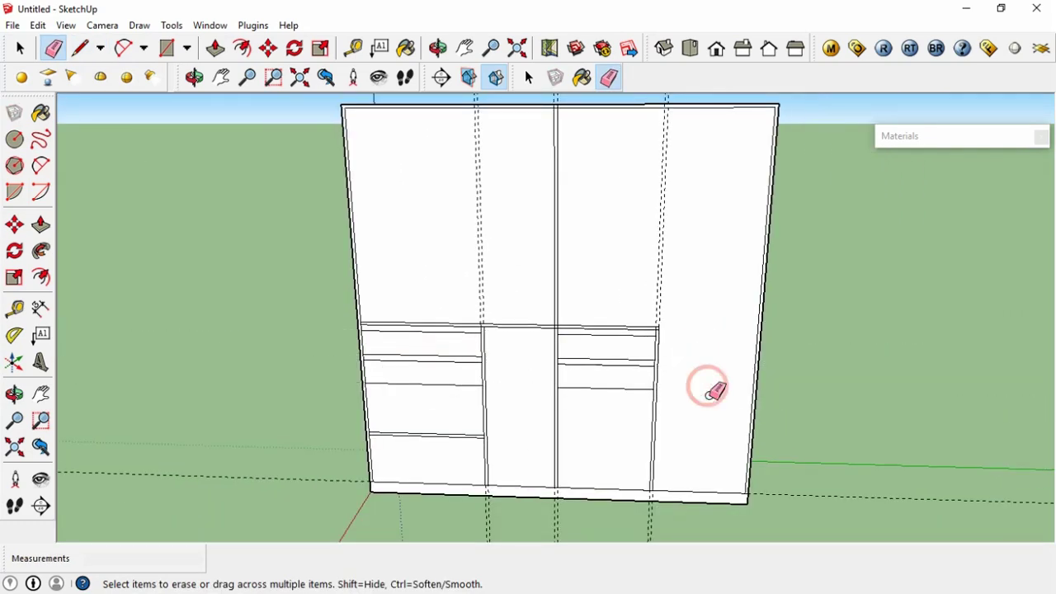
- Try a rectangle from the cabinet's top edge, then abandon it
key(l)
scroll(507, 170, down, 2)
scroll(523, 153, up, 4)
key(r)
scroll(523, 154, down, 1)
click(519, 159)
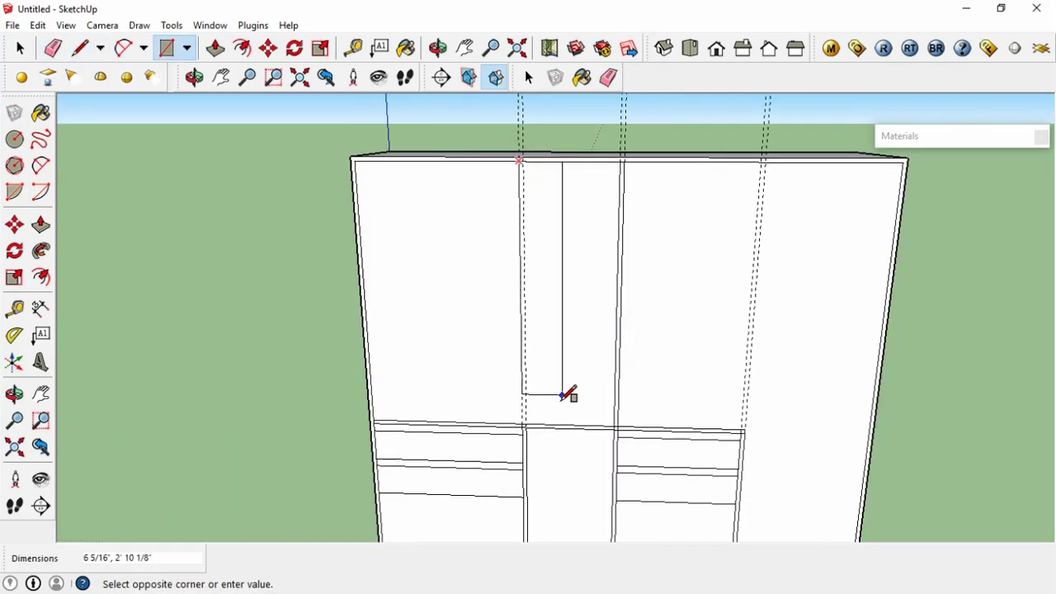
click(567, 394)
scroll(520, 419, up, 3)
scroll(536, 418, down, 3)
scroll(545, 396, down, 1)
key(h)
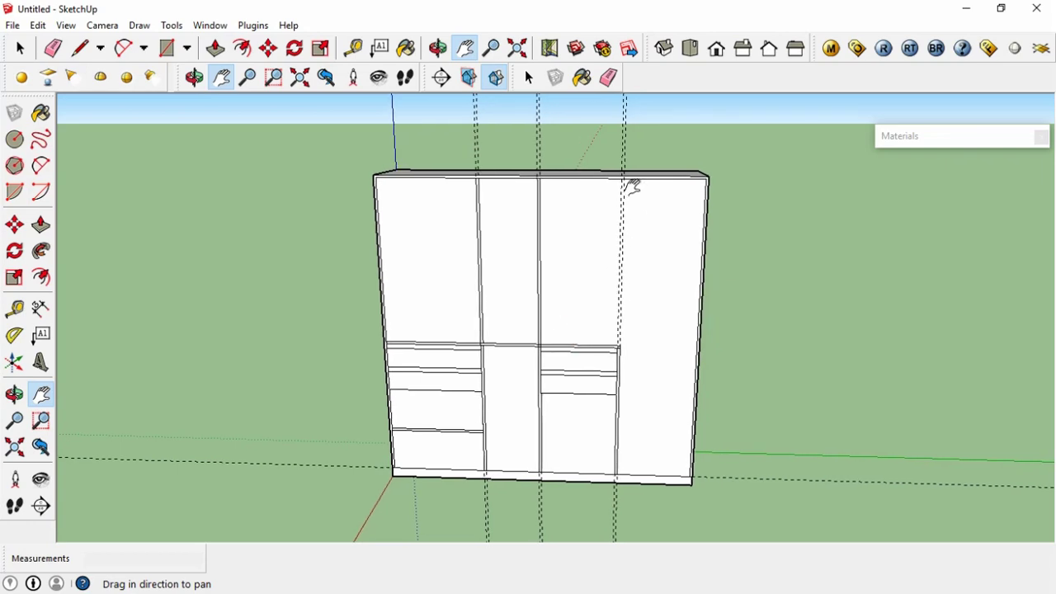
- Extend the thin divider to full height from the cabinet's top edge
key(r)
click(624, 170)
scroll(624, 366, up, 2)
scroll(627, 409, up, 2)
key(e)
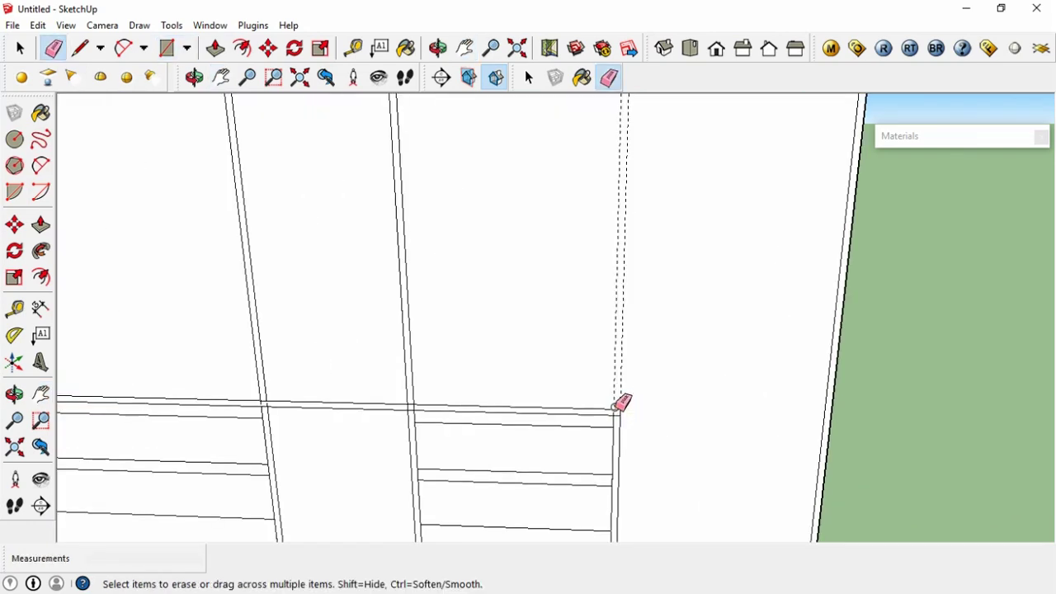
key(r)
scroll(627, 379, down, 2)
scroll(631, 248, down, 1)
- Erase the guides along the new full-height column edge
click(636, 158)
key(e)
scroll(613, 391, up, 3)
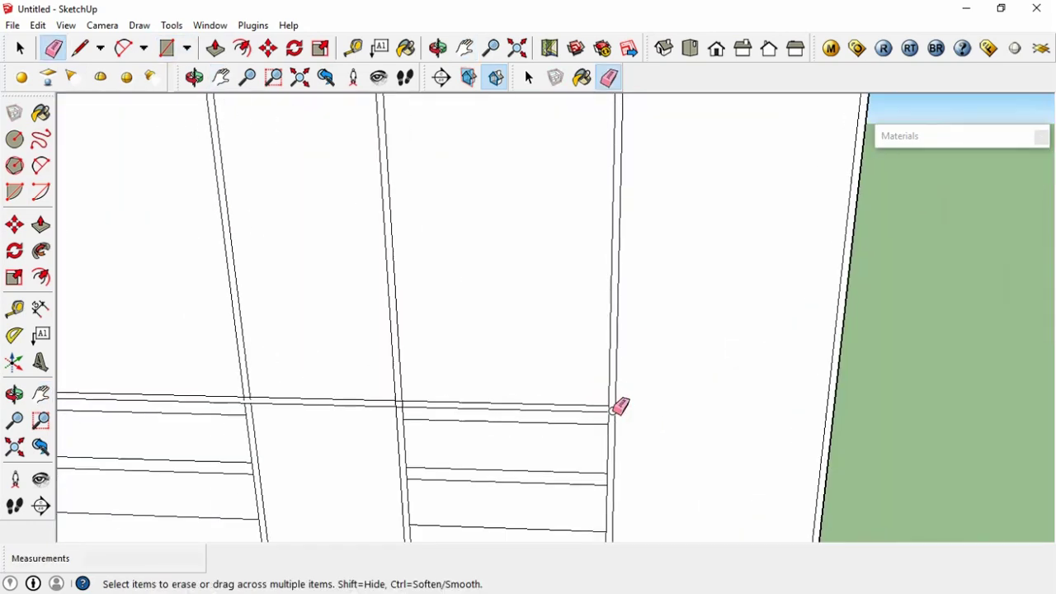
scroll(613, 410, down, 4)
scroll(523, 427, up, 1)
scroll(520, 433, down, 1)
key(h)
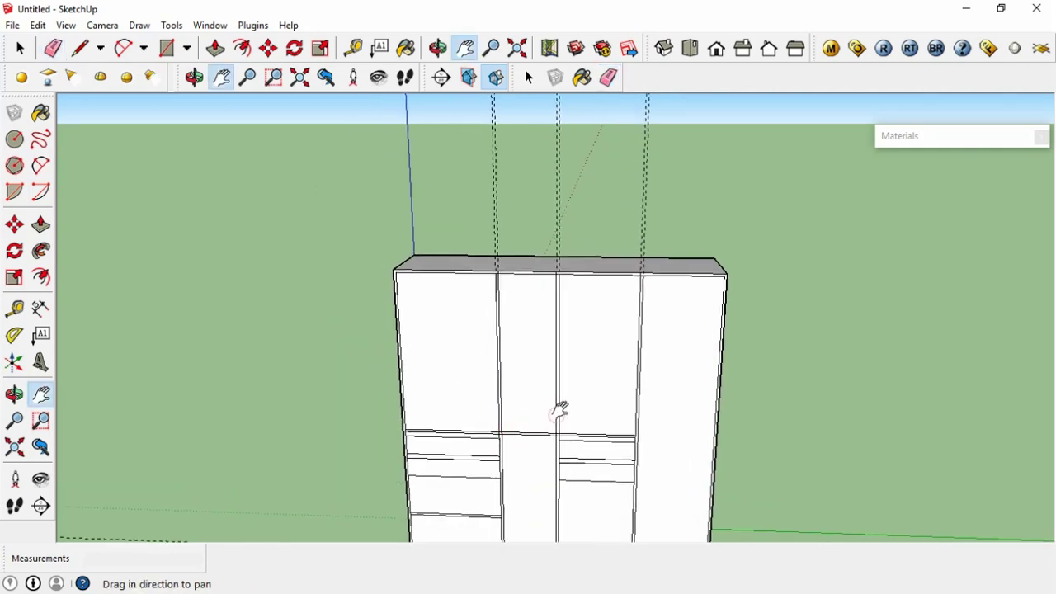
scroll(560, 411, up, 2)
- Place a horizontal guide across the columns from the cabinet's top edge
key(t)
click(528, 412)
click(522, 291)
- Add a second shelf guide 3 1/2 inches above the horizontal guide
key(r)
click(516, 292)
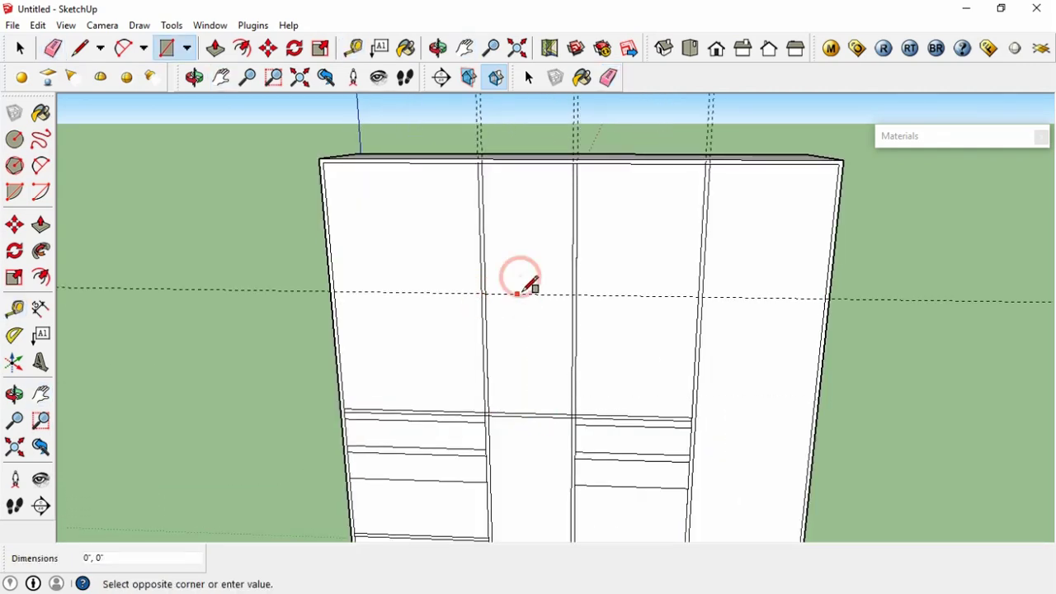
key(t)
click(544, 294)
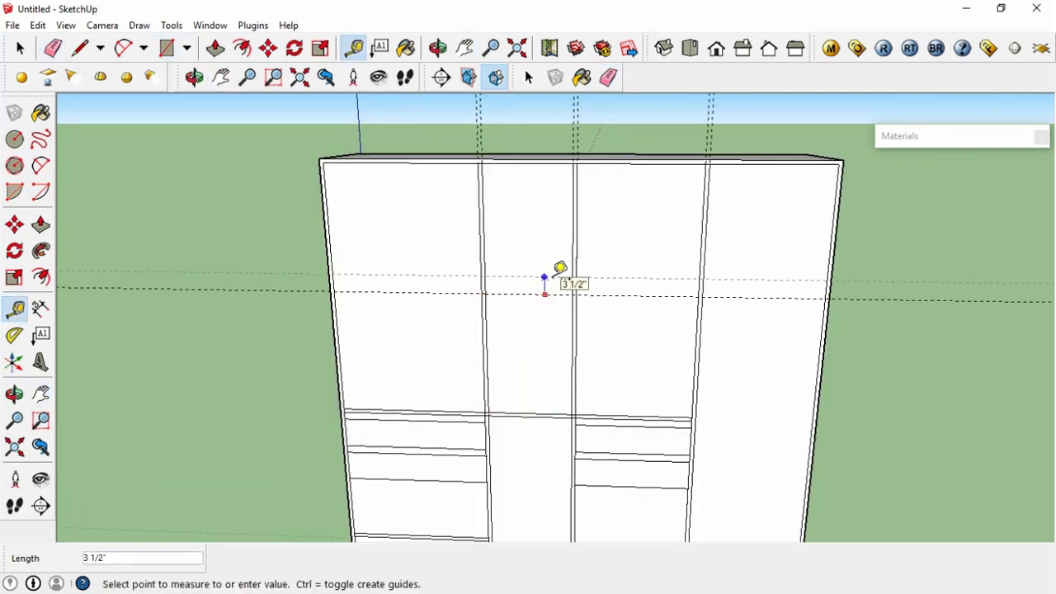
click(559, 272)
key(r)
scroll(557, 279, up, 1)
- Erase those guides and place a new horizontal shelf guide in the middle column
key(e)
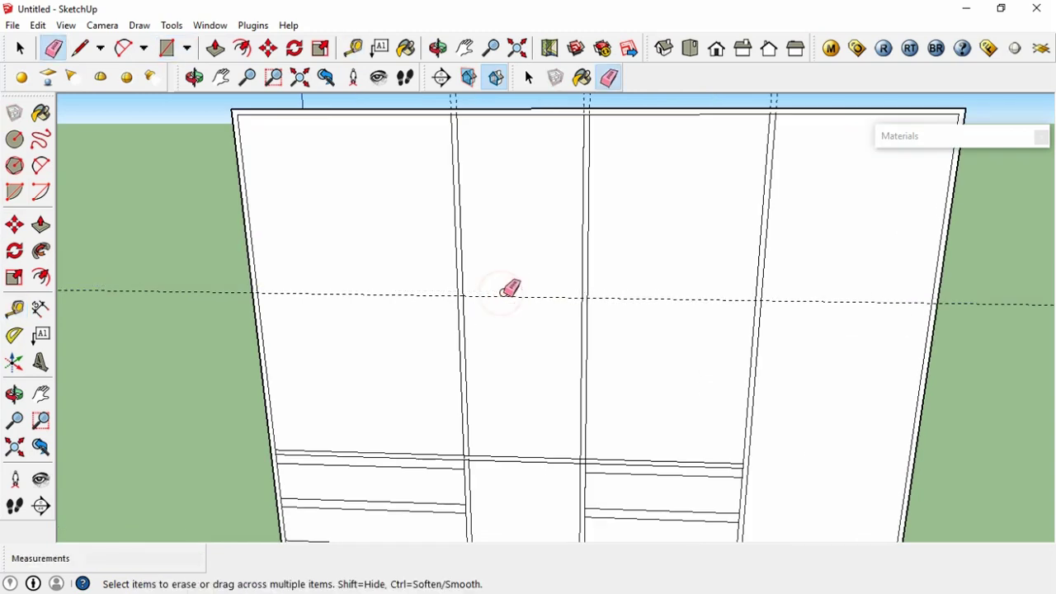
click(509, 289)
key(t)
click(523, 455)
click(487, 342)
- Add a shelf-thickness guide and draw the shelf across the middle column
key(r)
key(t)
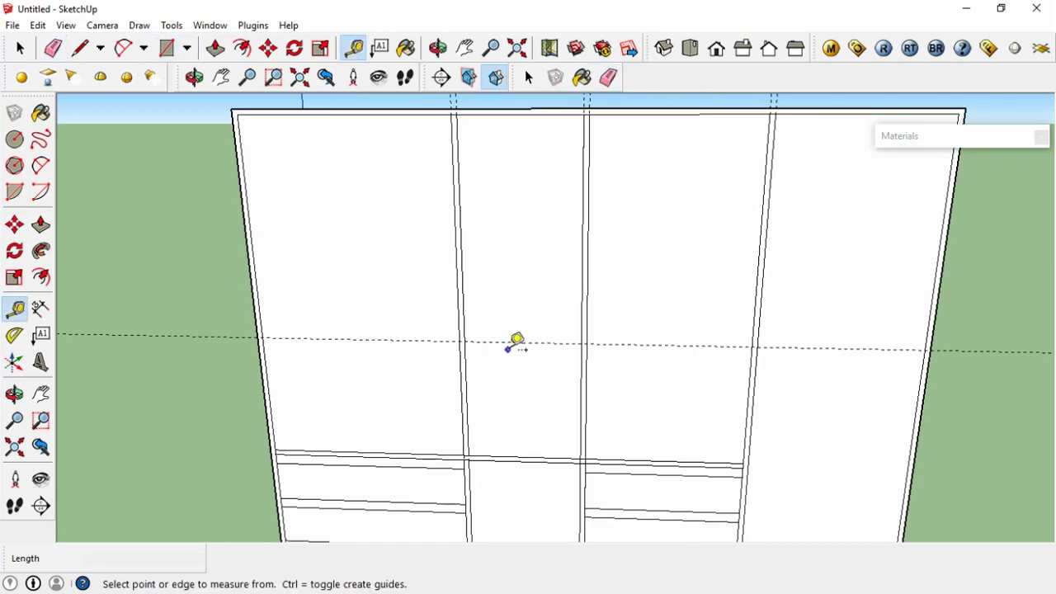
click(509, 341)
key(Return)
key(r)
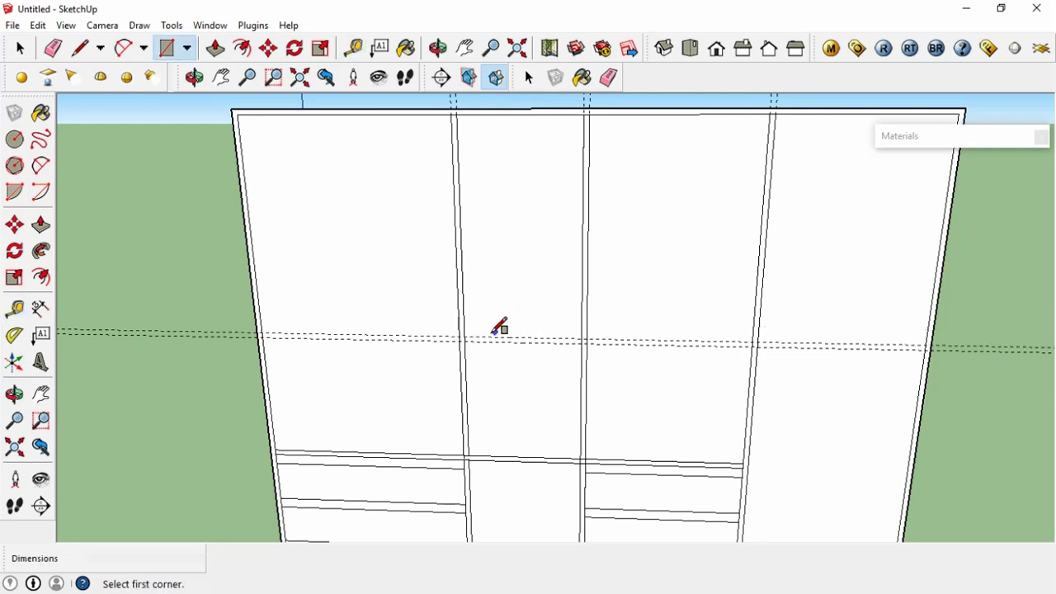
click(464, 339)
click(584, 341)
- Bring the cabinet front back into view and select the middle column's lower opening edges
key(e)
scroll(588, 355, down, 1)
scroll(590, 365, down, 2)
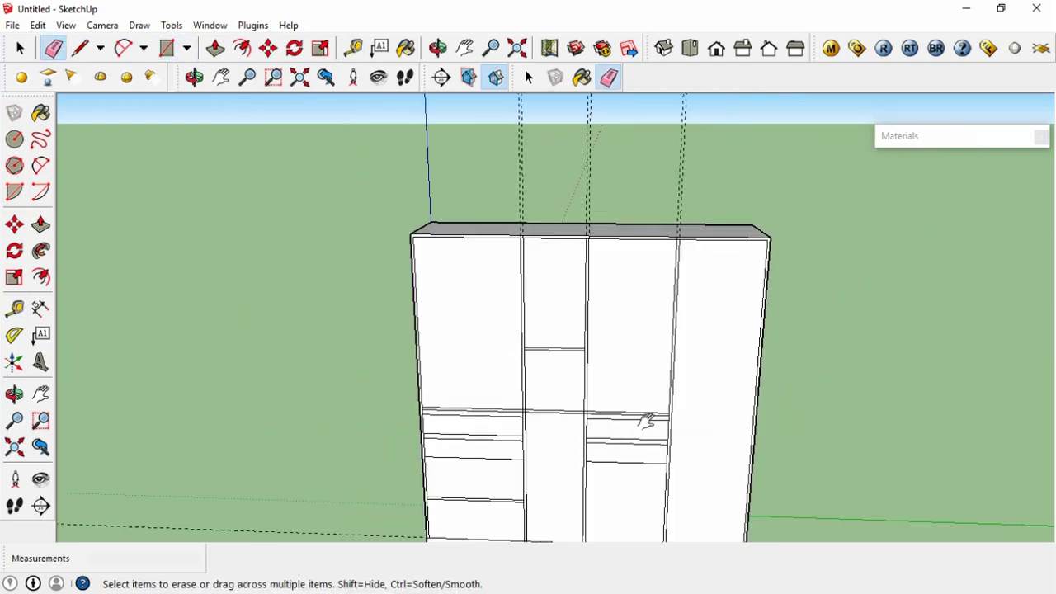
key(h)
mouse_move(537, 508)
mouse_down()
mouse_move(504, 401)
mouse_move(520, 354)
mouse_up()
scroll(522, 352, up, 2)
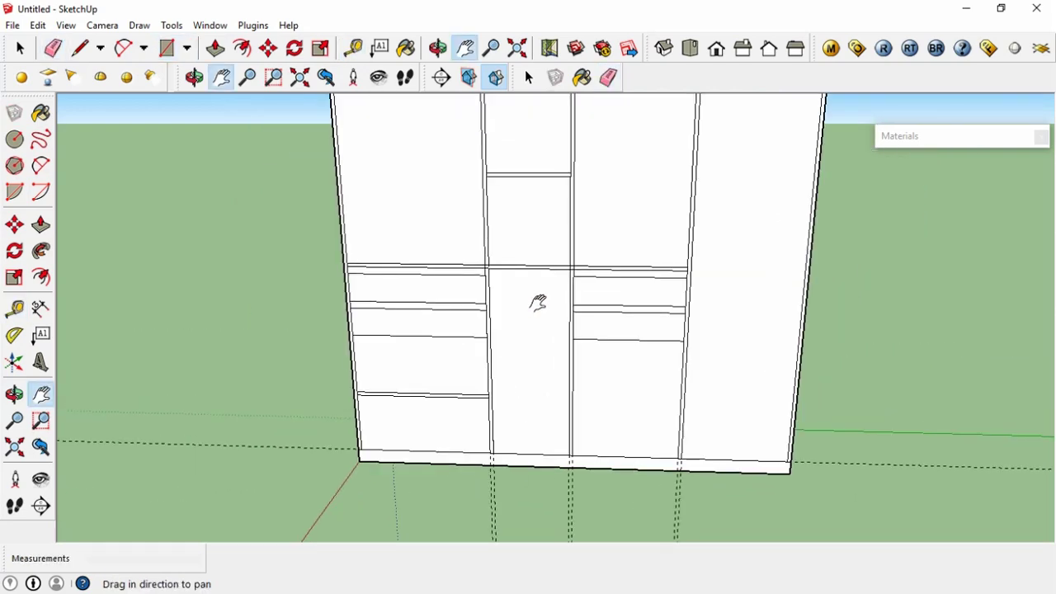
scroll(549, 305, up, 1)
key(space)
click(548, 503)
shift+click(549, 506)
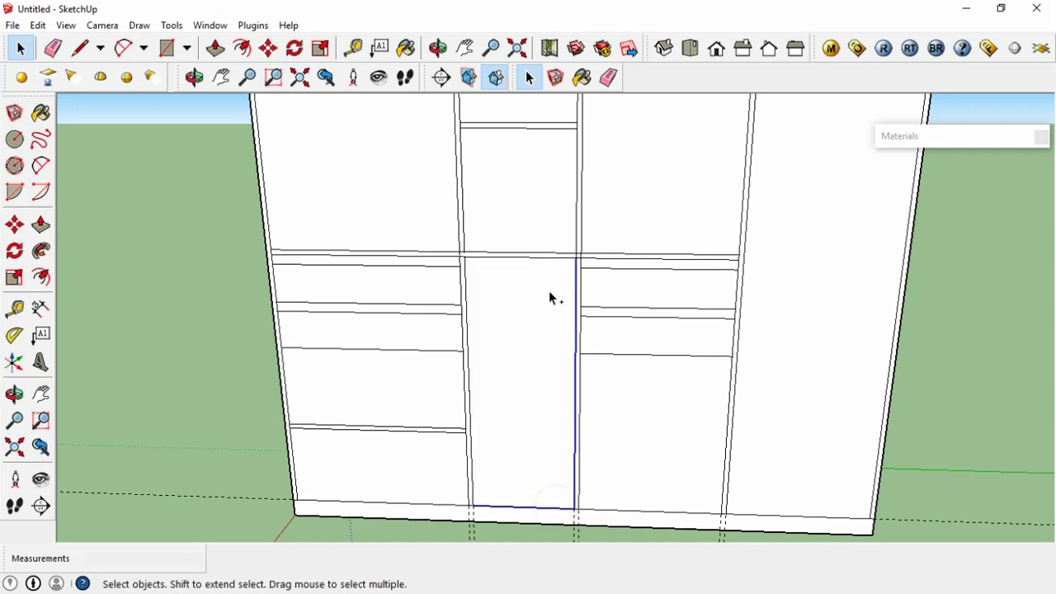
shift+click(557, 258)
key(f)
click(575, 288)
text(3/4)
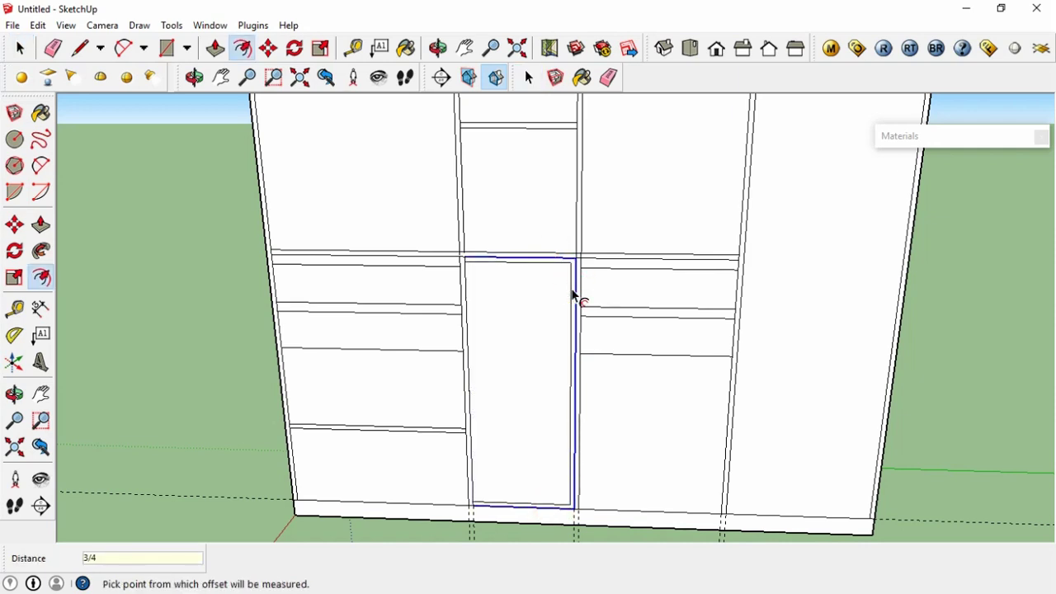
key(Return)
key(space)
click(1032, 248)
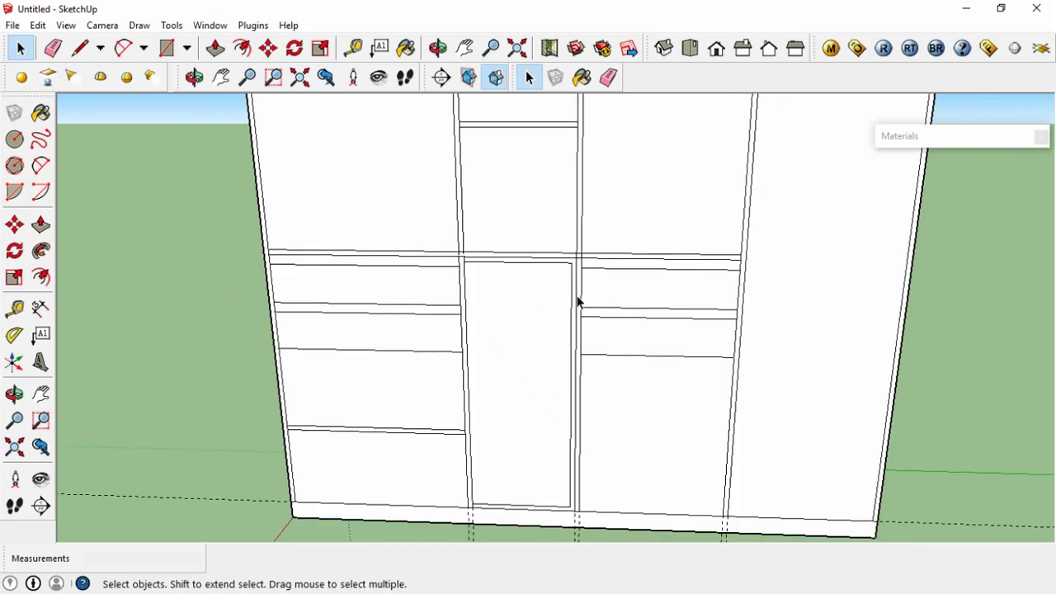
scroll(578, 301, down, 1)
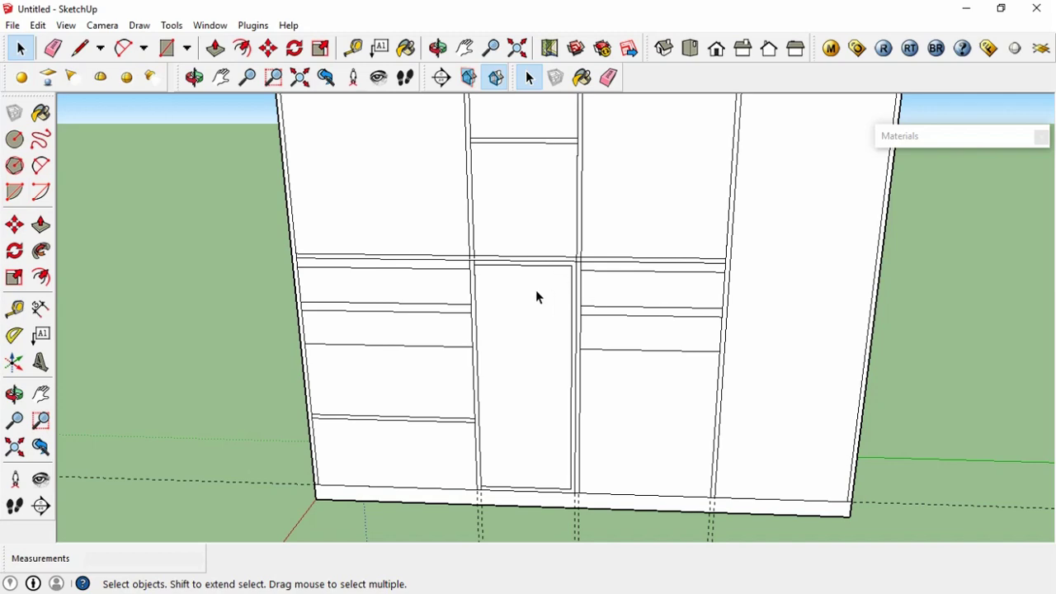
scroll(865, 354, down, 2)
scroll(577, 367, down, 2)
- Place a guide 21 inches up from the bottom in the right column
shift+middle_drag(507, 384, 509, 351)
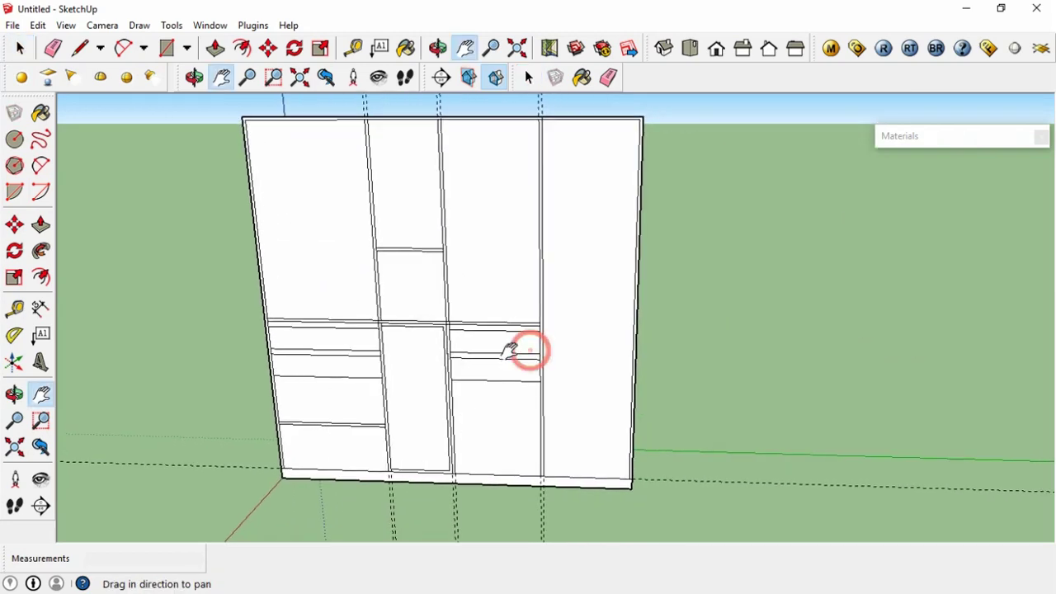
key(t)
click(586, 477)
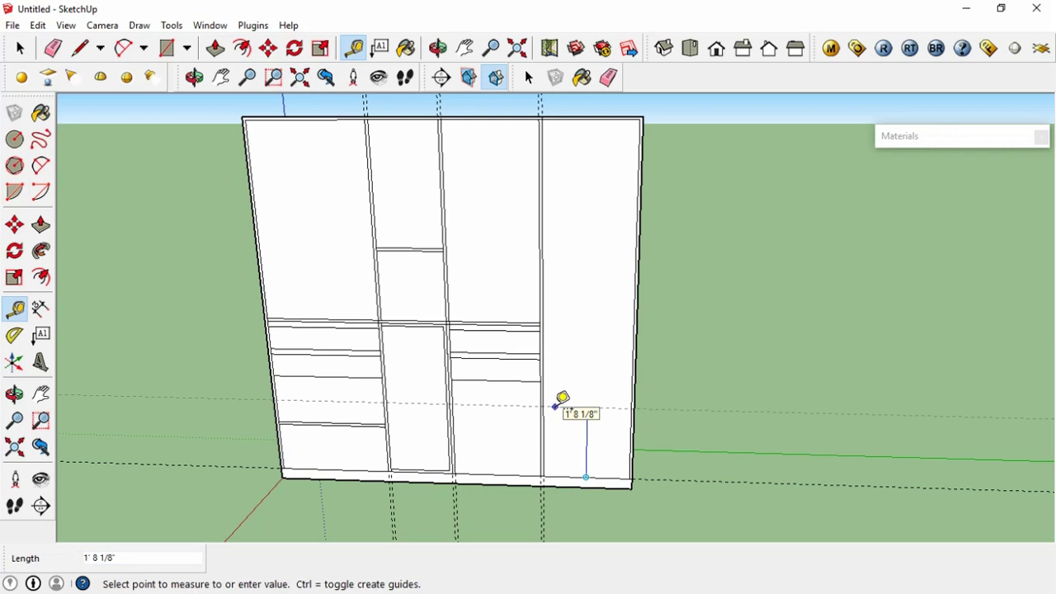
click(555, 407)
click(584, 380)
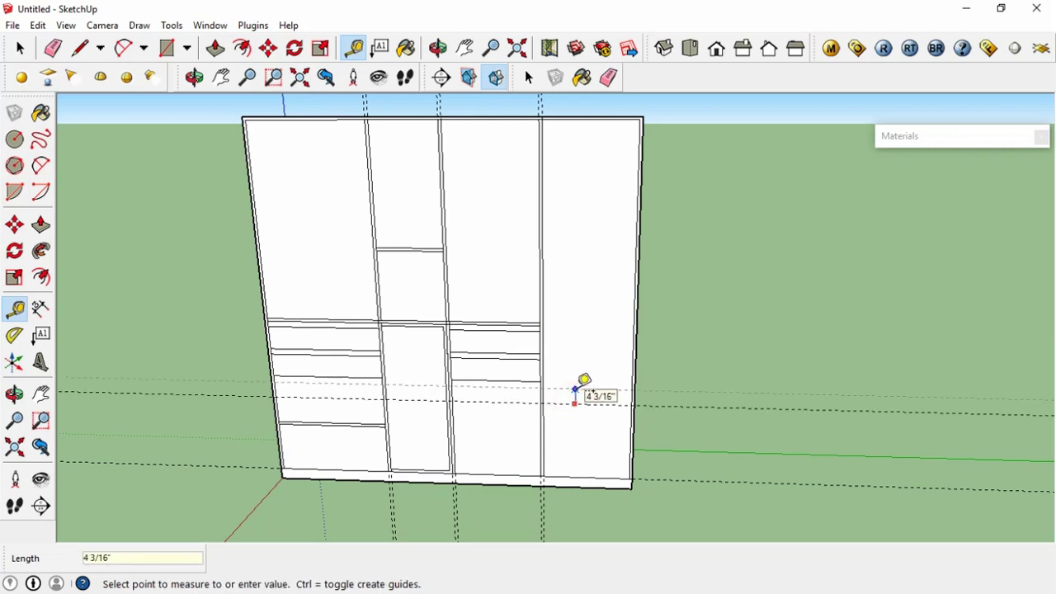
click(584, 377)
middle_drag(584, 377, 582, 381)
click(582, 382)
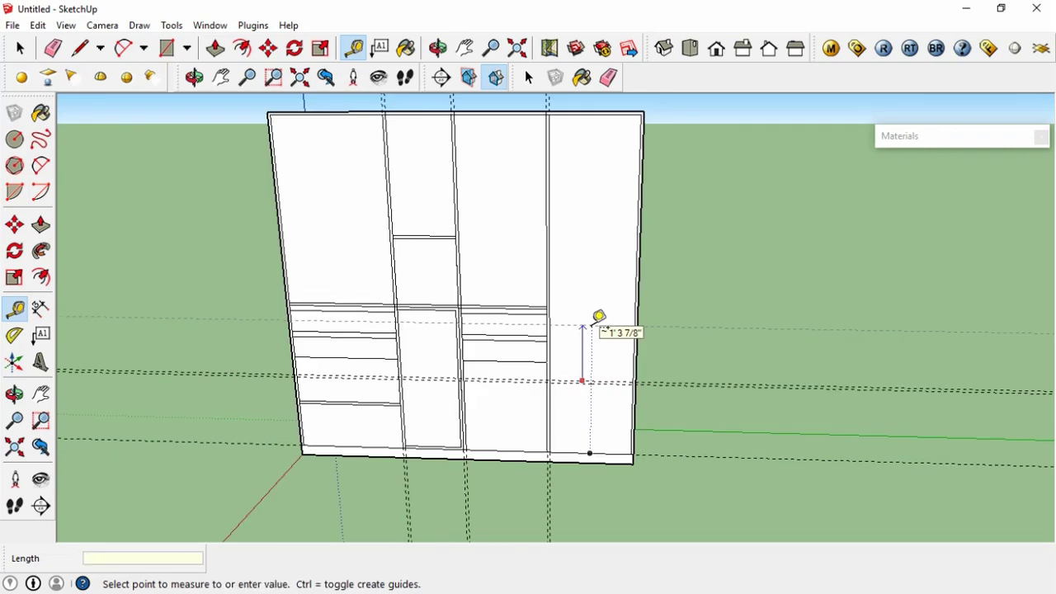
text(21)
key(Return)
- Draw a thin shelf strip across the right column and select its line
scroll(607, 306, up, 3)
click(596, 310)
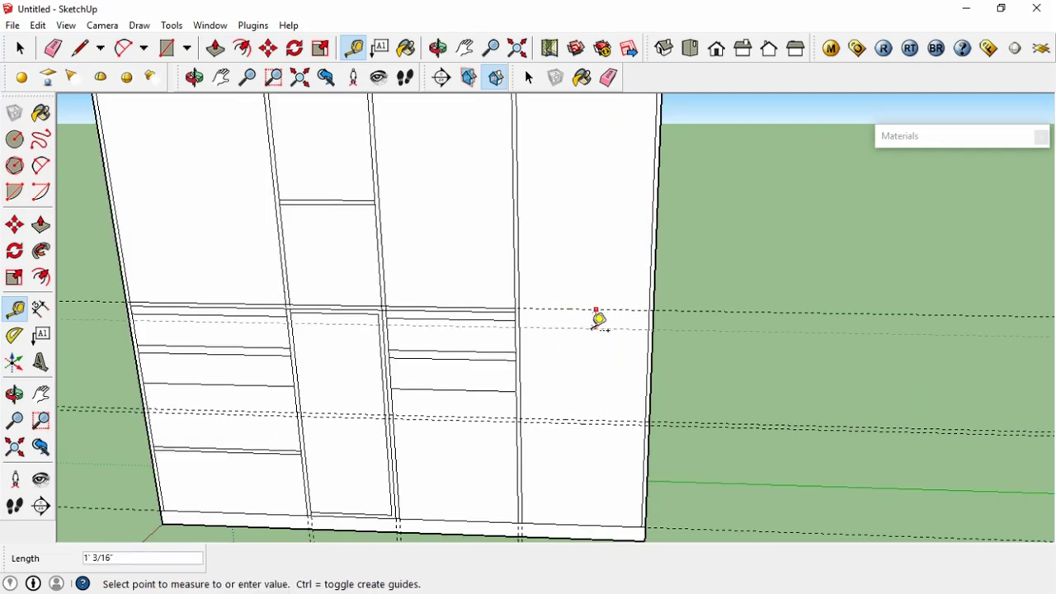
click(509, 303)
key(r)
click(523, 396)
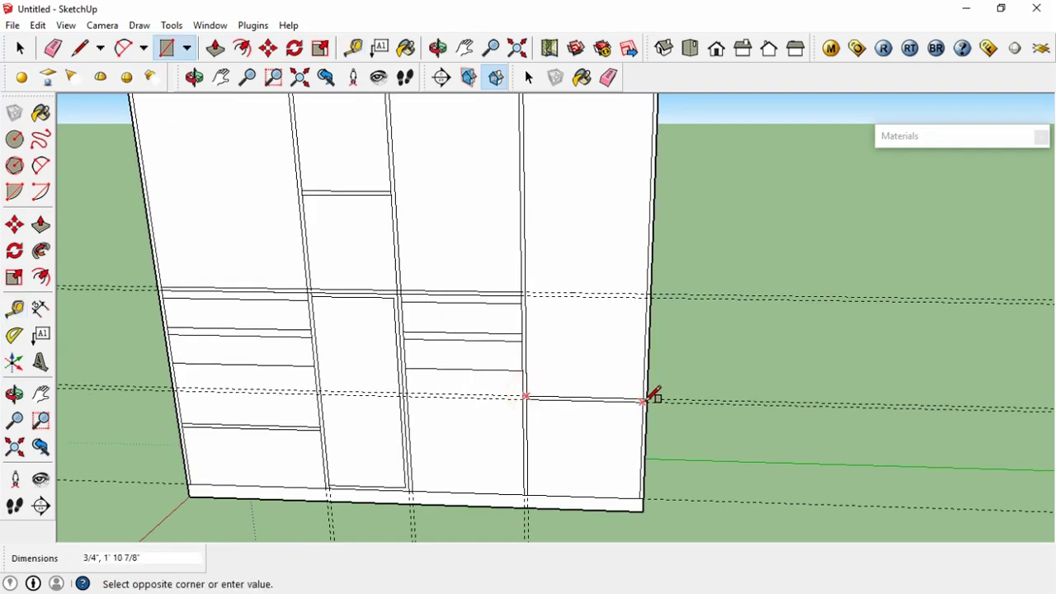
key(space)
scroll(627, 396, up, 2)
click(603, 399)
triple_click(604, 399)
click(731, 443)
scroll(467, 406, down, 2)
- Copy the shelf line up to the upper rail with evenly spaced x copies
key(m)
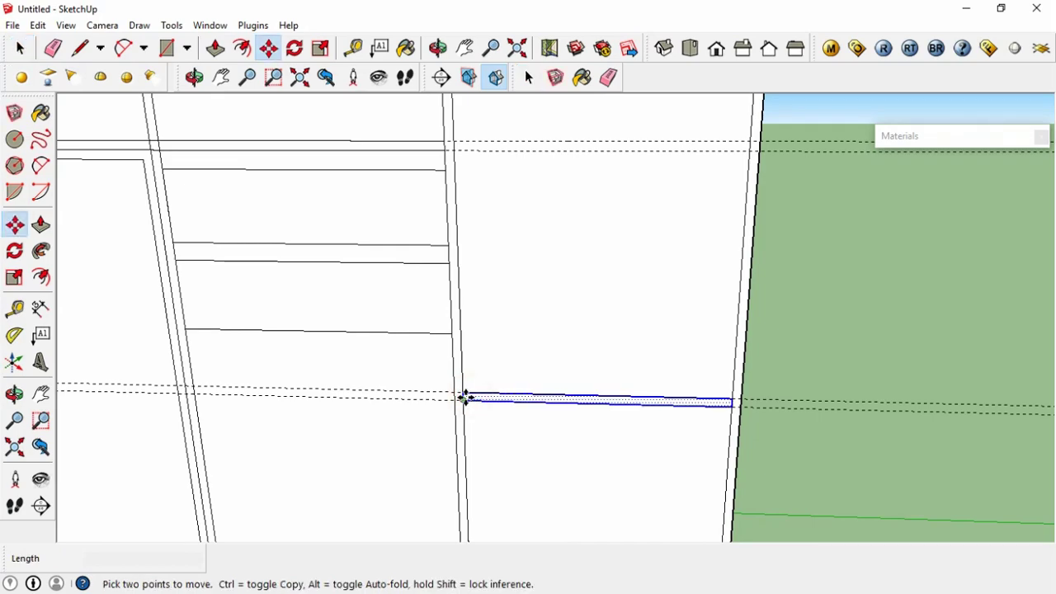
click(465, 396)
key(ctrl)
click(467, 278)
text(x)
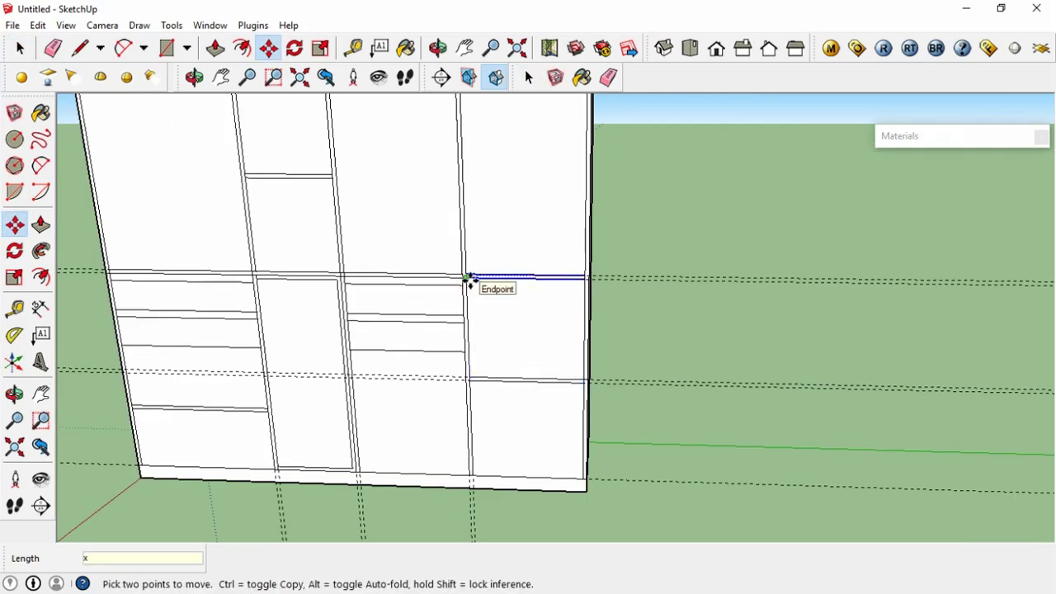
key(Return)
- Orbit to view the whole cabinet front and begin measuring down from its top
scroll(468, 278, down, 2)
scroll(506, 172, up, 2)
scroll(506, 174, down, 1)
mouse_move(507, 174)
middle_down()
mouse_move(644, 208)
mouse_move(486, 212)
mouse_move(688, 234)
mouse_move(609, 324)
middle_up()
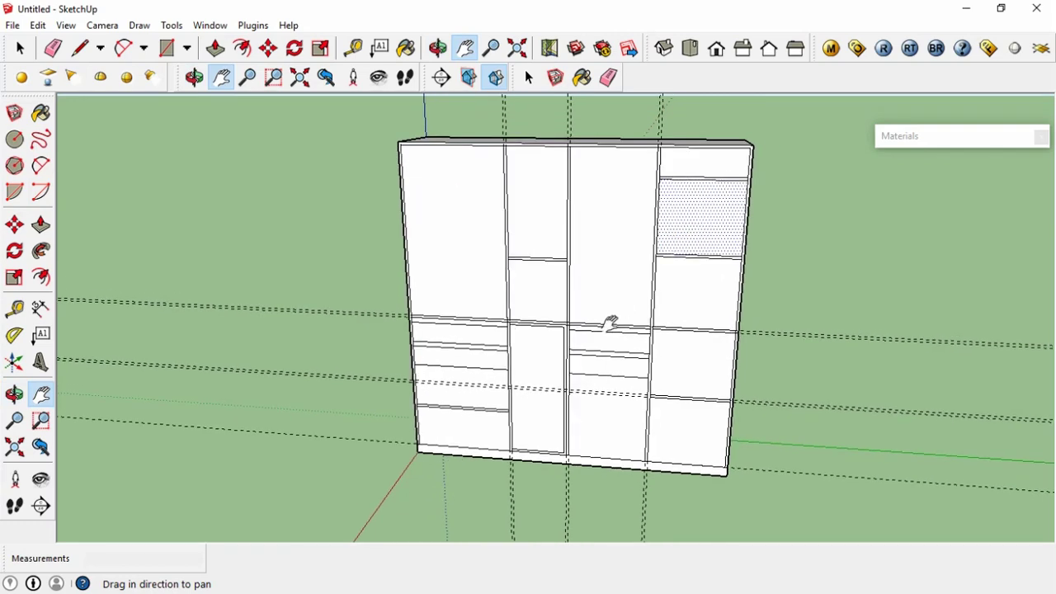
scroll(663, 156, up, 1)
scroll(644, 148, up, 1)
key(t)
click(658, 163)
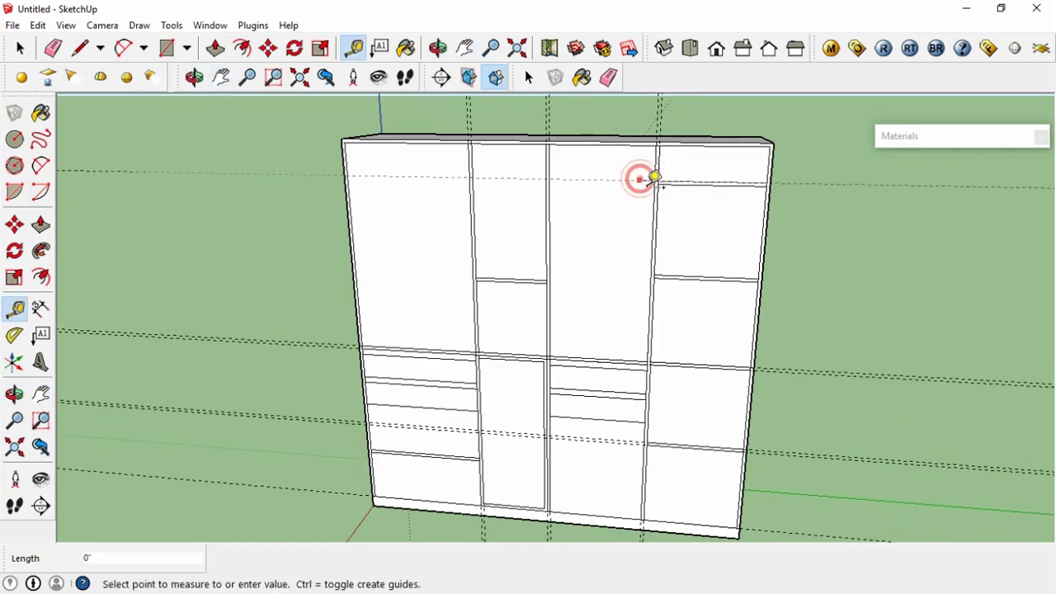
- Draw a rectangle forming the top band across all four cabinet columns
key(r)
click(348, 173)
click(767, 177)
- Clean up stray edges where the new top rail meets the column dividers
key(e)
scroll(477, 165, up, 2)
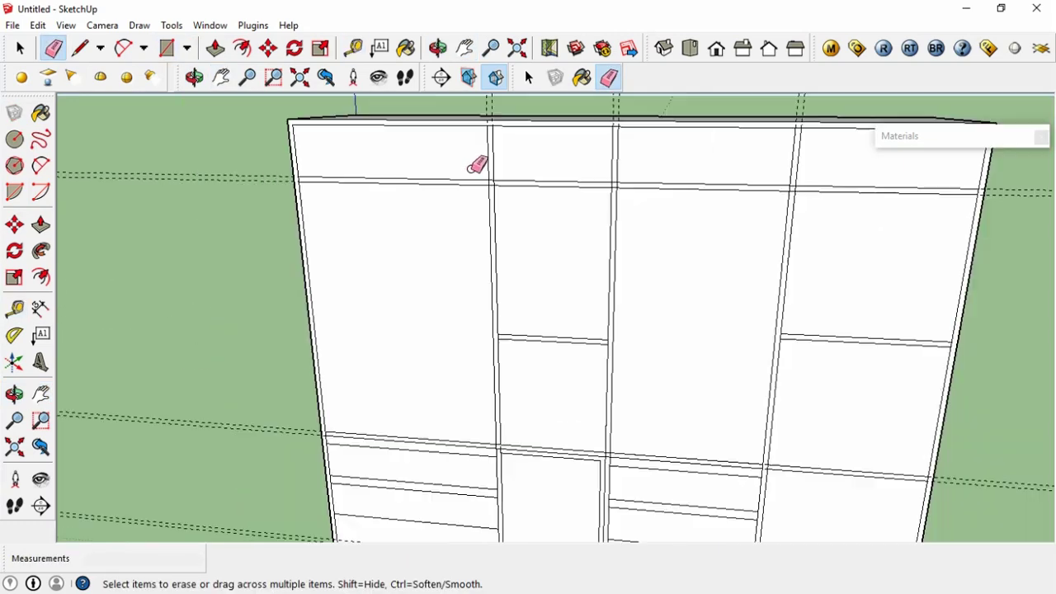
scroll(477, 165, down, 3)
scroll(478, 165, up, 1)
scroll(550, 353, up, 3)
scroll(566, 307, up, 1)
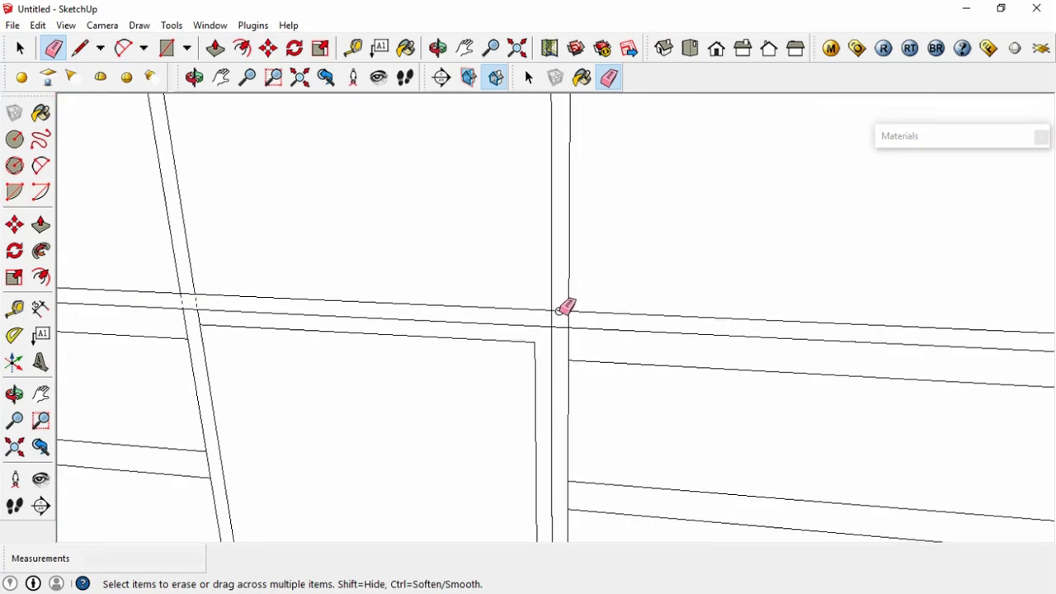
scroll(562, 325, down, 2)
scroll(452, 314, up, 2)
key(l)
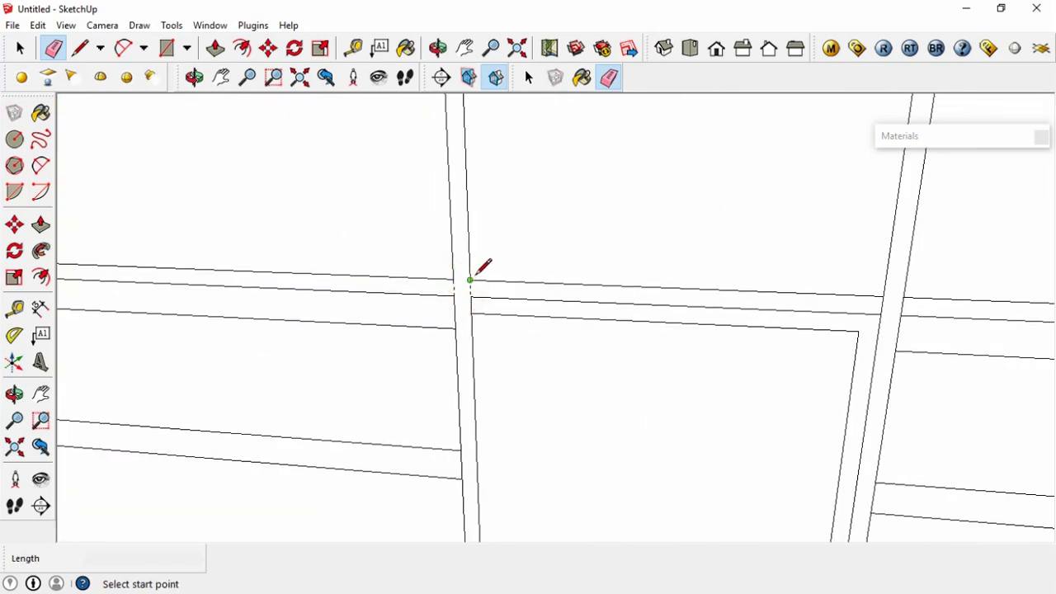
click(459, 272)
key(Escape)
- Orbit to face the cabinet front and start pushing the top-left panel inward
scroll(462, 288, down, 3)
scroll(624, 298, up, 2)
scroll(631, 288, down, 3)
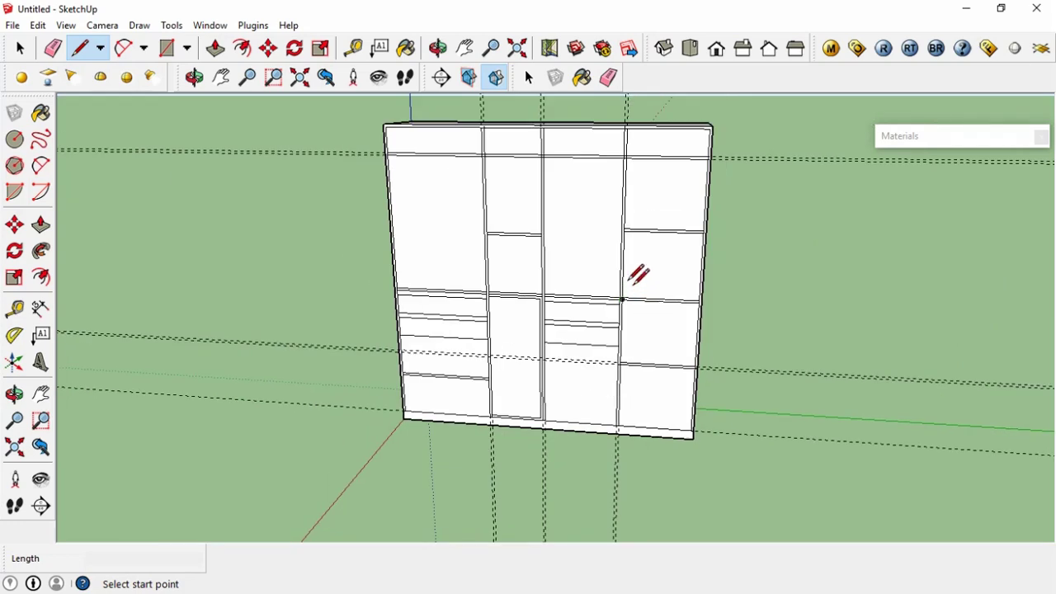
middle_drag(636, 275, 448, 170)
scroll(449, 165, up, 2)
key(p)
click(454, 141)
- Recess the top-left panel into an open shelf
click(470, 392)
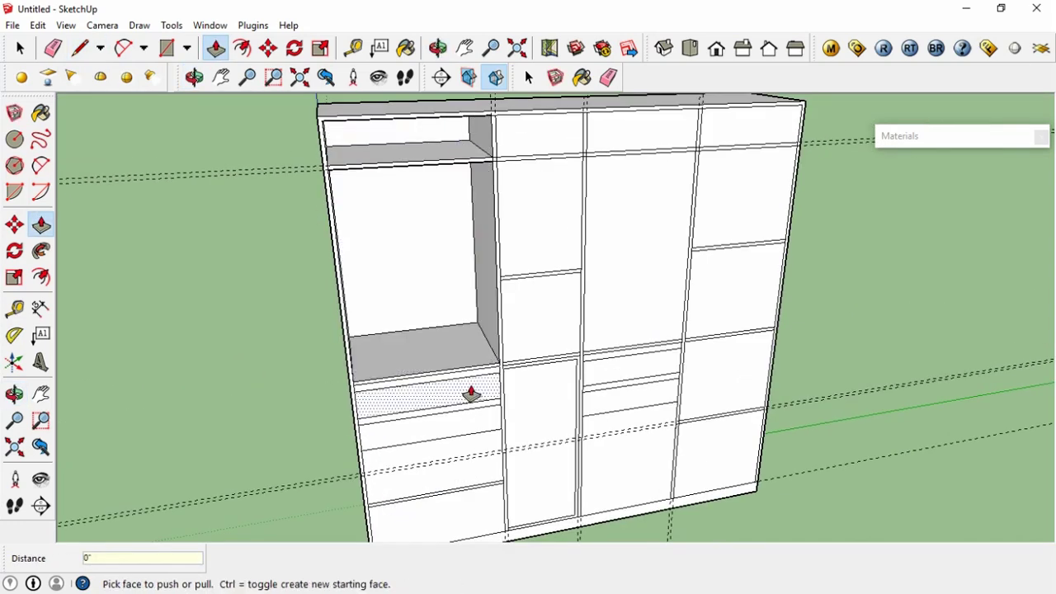
scroll(475, 390, up, 1)
scroll(471, 372, down, 1)
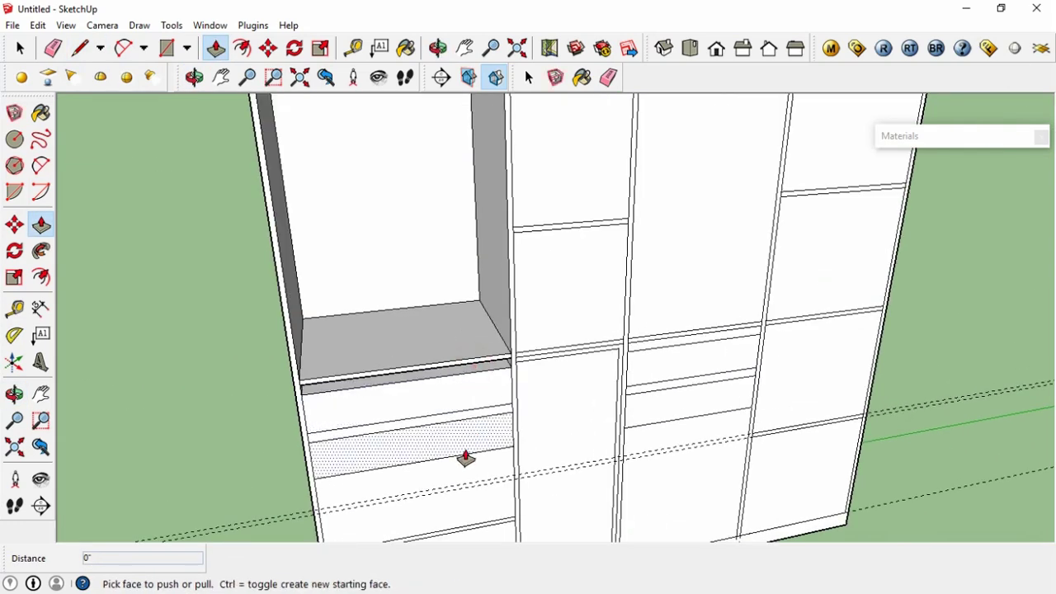
scroll(462, 438, down, 3)
drag(460, 420, 445, 512)
scroll(462, 413, up, 1)
mouse_move(483, 330)
middle_down()
mouse_move(554, 358)
mouse_move(488, 236)
middle_up()
scroll(509, 209, up, 2)
- Recess the top-middle, middle-column, third-column top and fourth-column top panels to the same depth
click(509, 209)
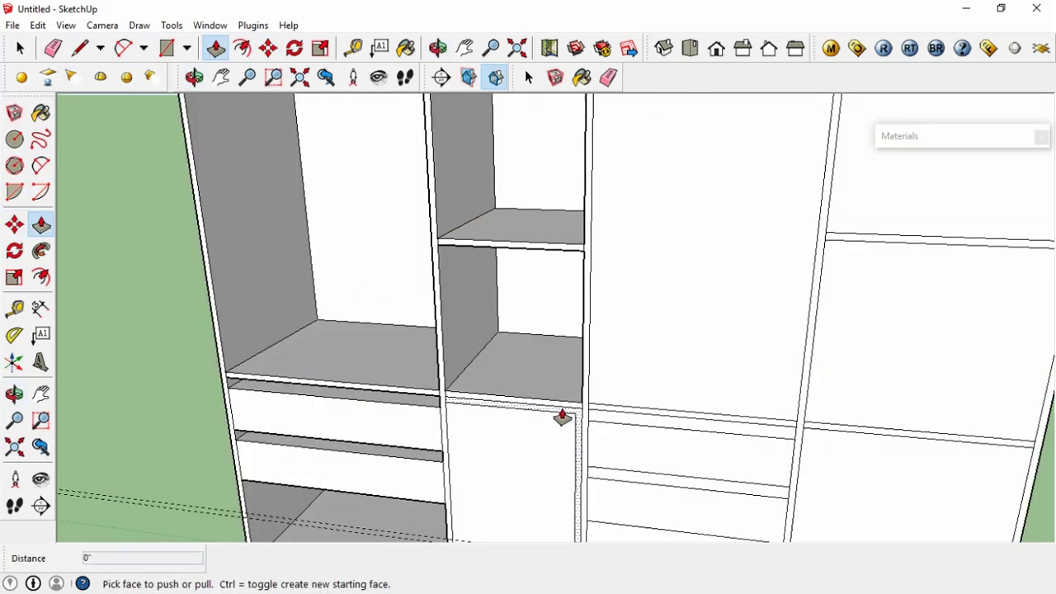
scroll(552, 396, up, 2)
click(564, 416)
scroll(601, 372, down, 3)
scroll(602, 372, up, 1)
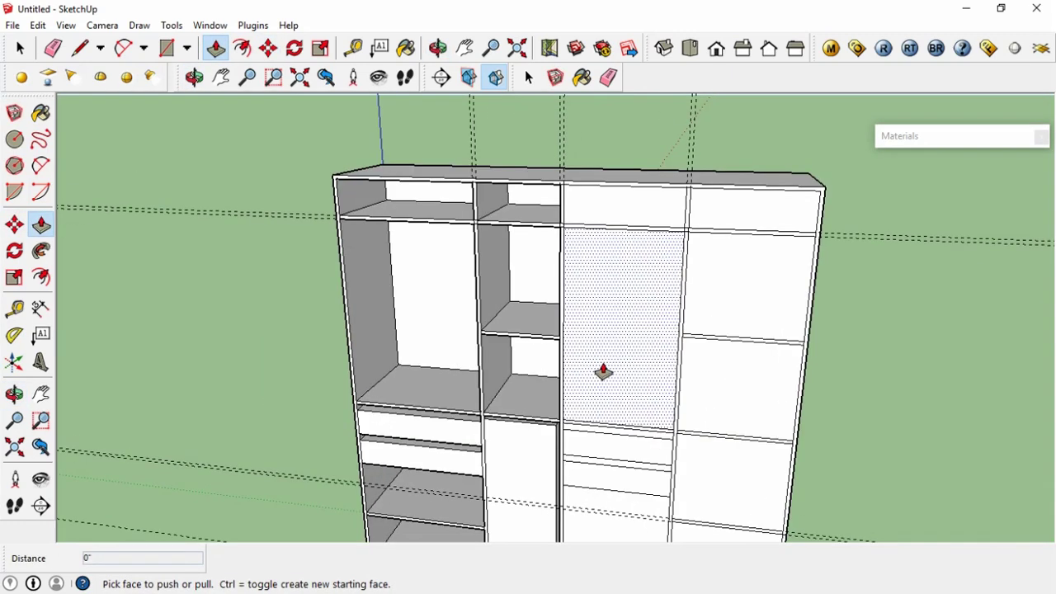
double_click(608, 220)
double_click(710, 202)
double_click(729, 276)
- Recess the remaining fourth-column panels and the third-column strip and lower faces equally
scroll(724, 377, down, 2)
double_click(729, 453)
double_click(726, 507)
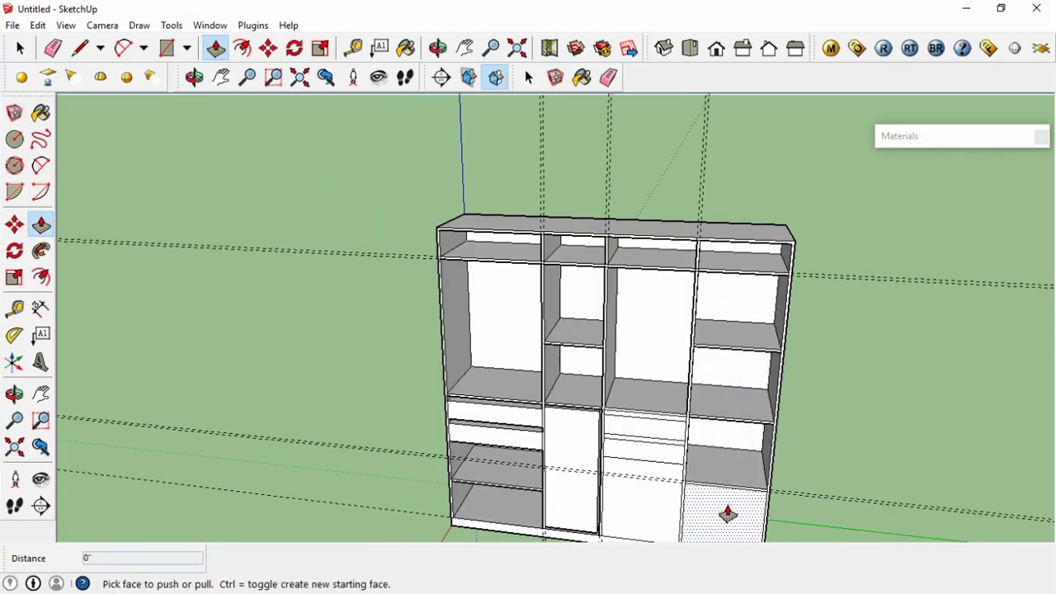
shift+middle_drag(726, 506, 701, 347)
scroll(697, 265, up, 3)
double_click(697, 266)
double_click(693, 281)
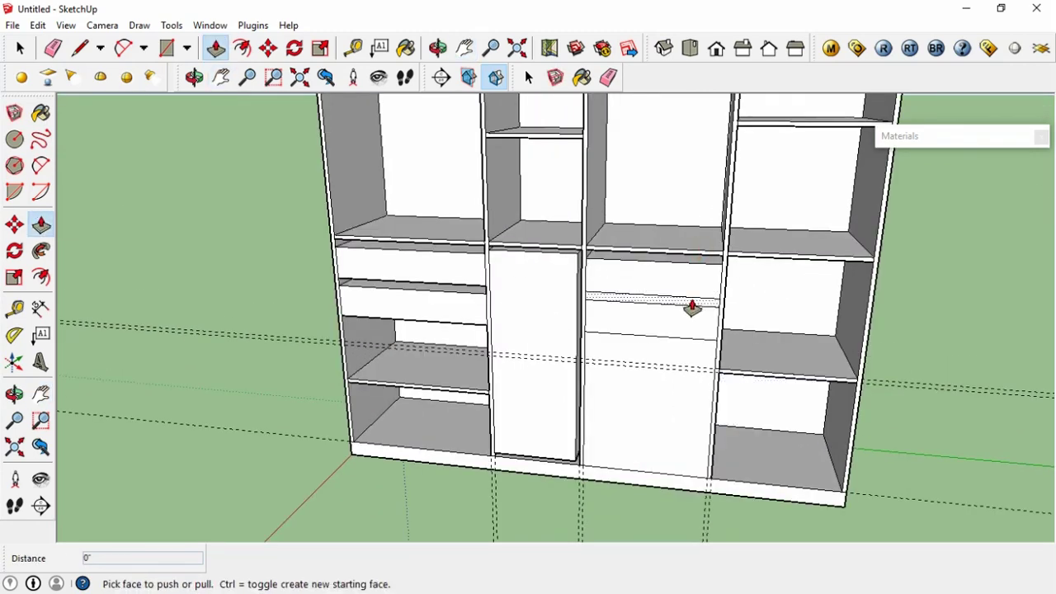
double_click(676, 379)
- Delete all guide lines with Edit > Delete Guides
key(e)
scroll(673, 363, down, 3)
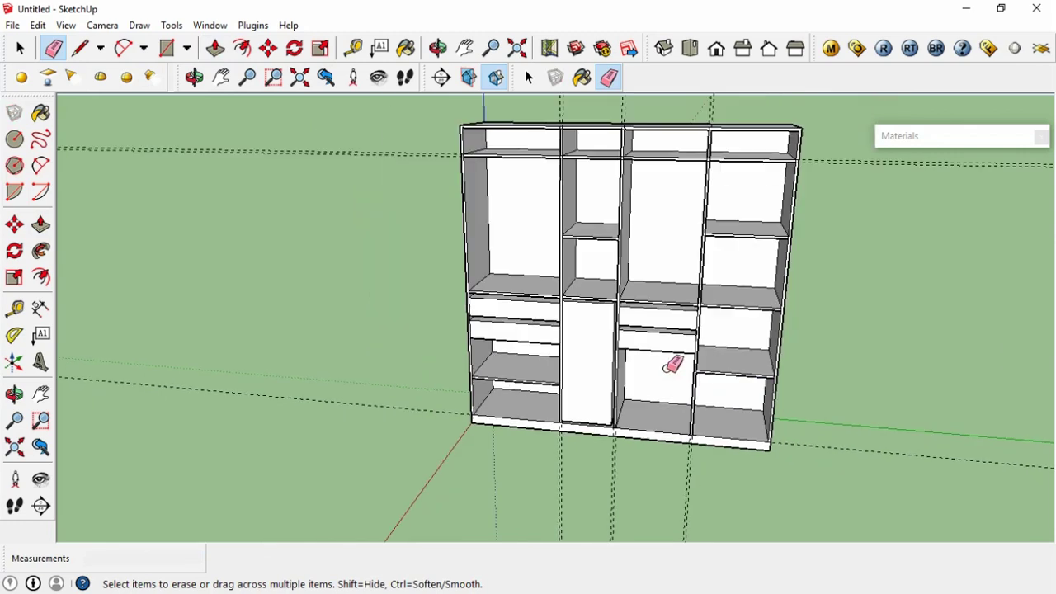
click(38, 25)
click(82, 169)
mouse_move(735, 272)
middle_down()
mouse_move(618, 299)
mouse_move(426, 259)
middle_up()
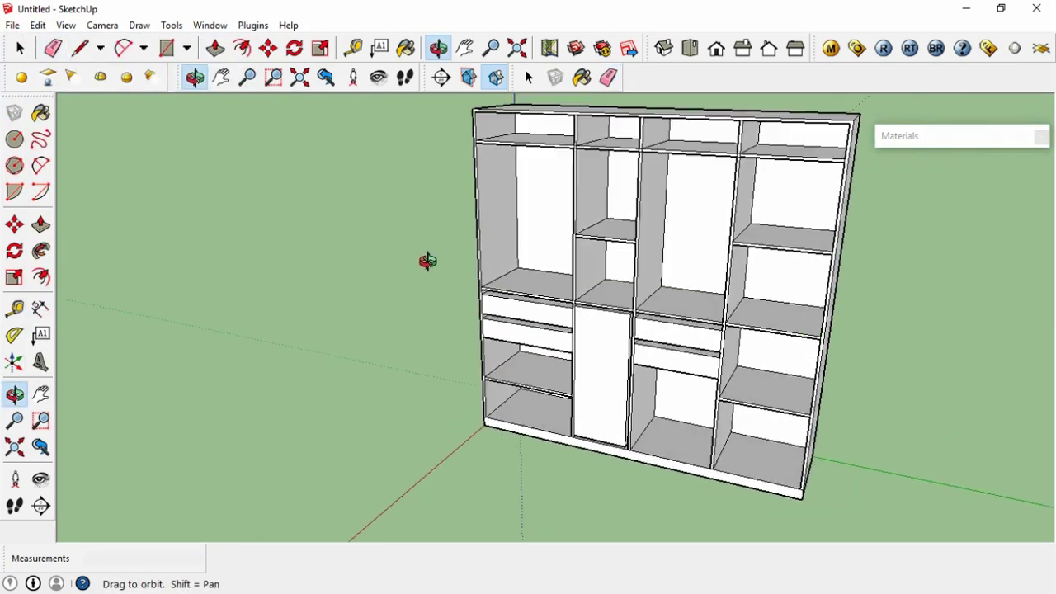
key(p)
scroll(489, 281, up, 5)
click(489, 281)
scroll(487, 283, down, 2)
scroll(482, 287, down, 3)
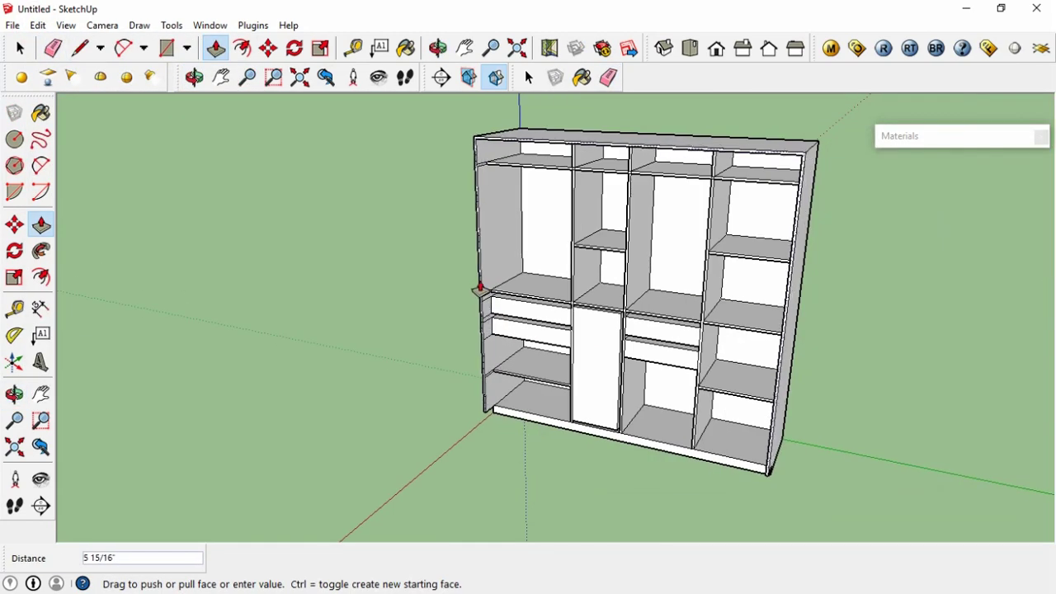
key(Escape)
scroll(577, 426, up, 4)
scroll(589, 431, up, 2)
key(s)
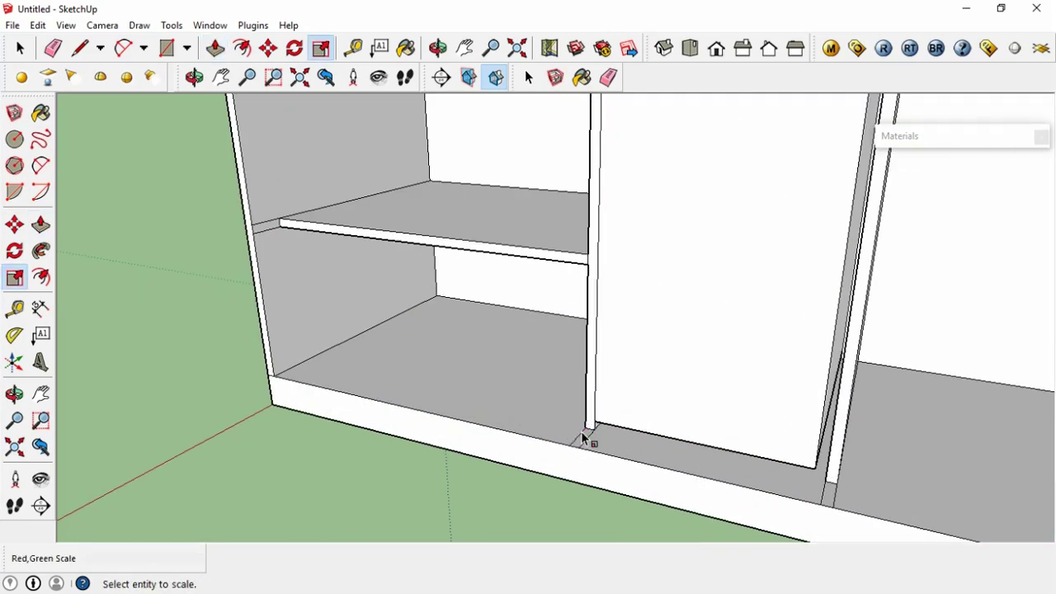
key(e)
scroll(275, 237, down, 3)
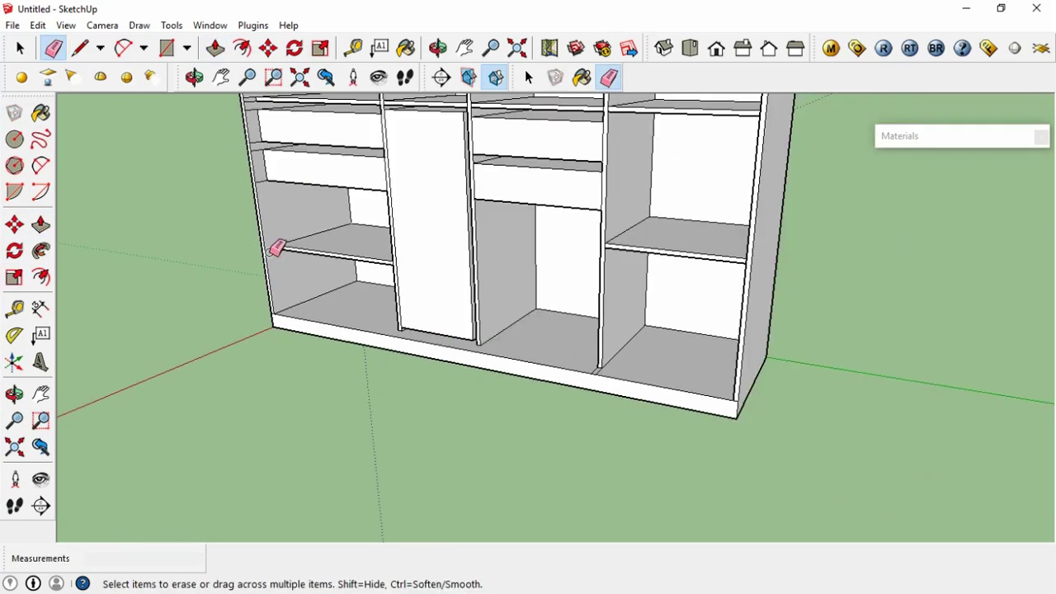
shift+middle_drag(276, 245, 346, 462)
scroll(326, 293, up, 3)
scroll(625, 464, down, 3)
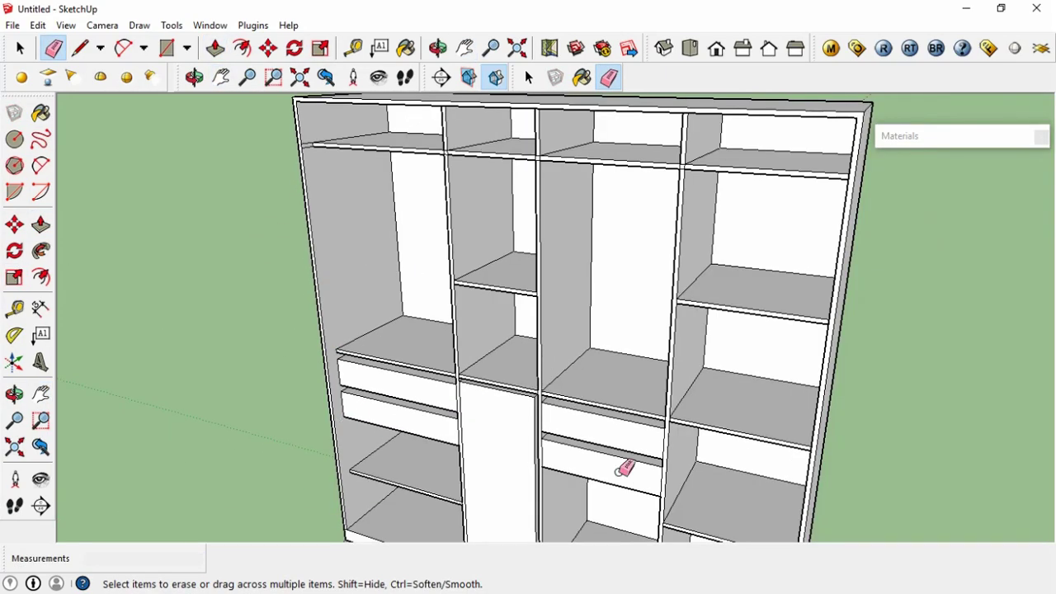
mouse_move(624, 465)
middle_down()
mouse_move(813, 429)
mouse_move(666, 443)
mouse_move(729, 444)
mouse_move(467, 401)
mouse_move(503, 365)
mouse_move(455, 412)
mouse_move(487, 400)
mouse_move(591, 266)
mouse_move(806, 368)
mouse_move(558, 394)
mouse_move(626, 399)
mouse_move(569, 396)
middle_up()
- Select the whole cabinet and Move-copy a duplicate to stand beside the original
scroll(558, 394, down, 2)
drag(421, 176, 768, 498)
key(m)
key(ctrl)
click(462, 422)
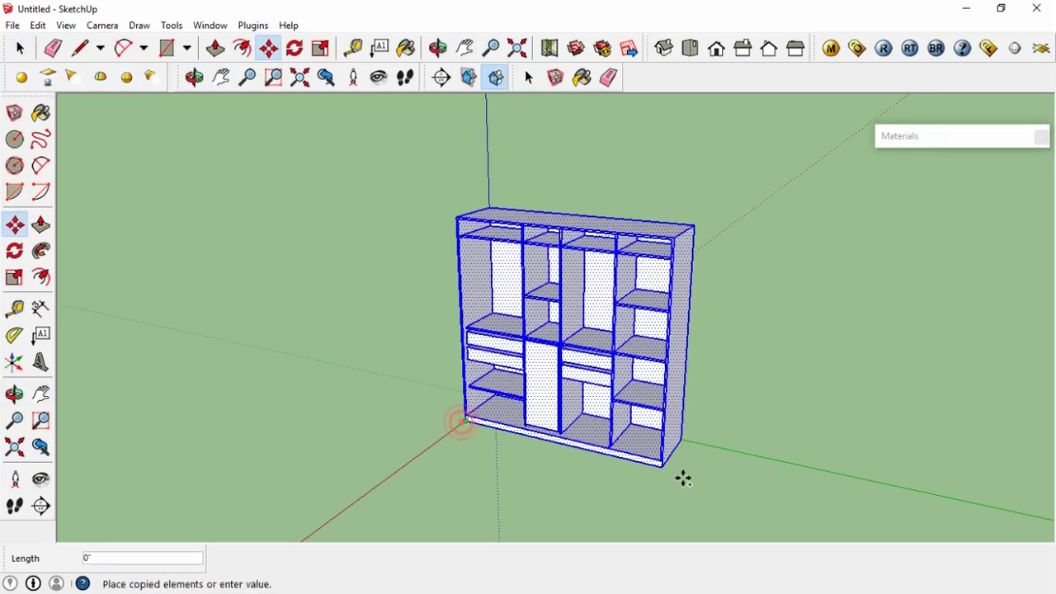
click(690, 472)
key(space)
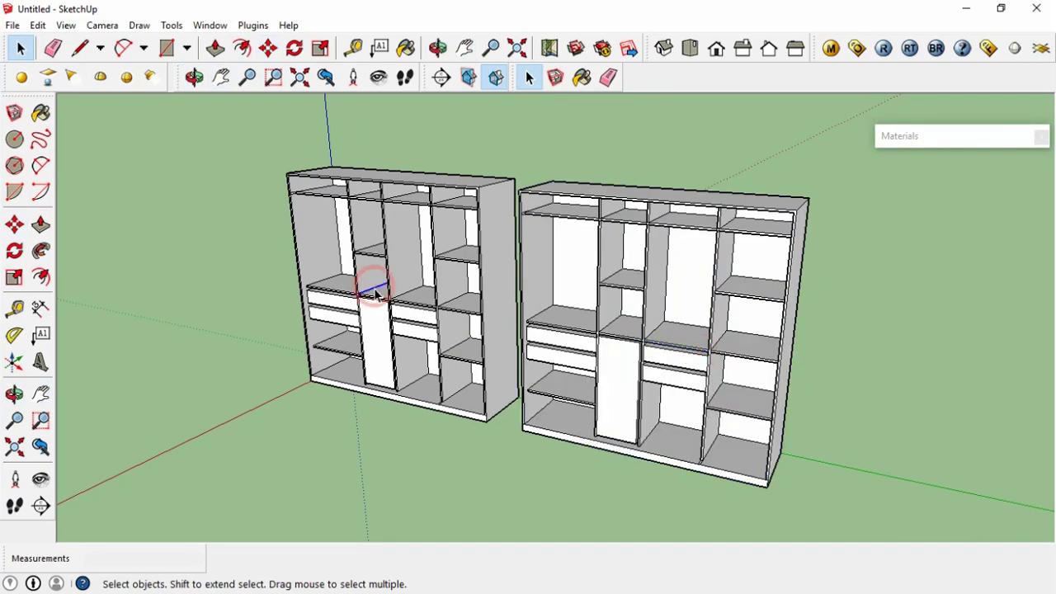
scroll(370, 302, up, 5)
- Start a new material and browse the computer's drives for a texture image
key(b)
click(1040, 157)
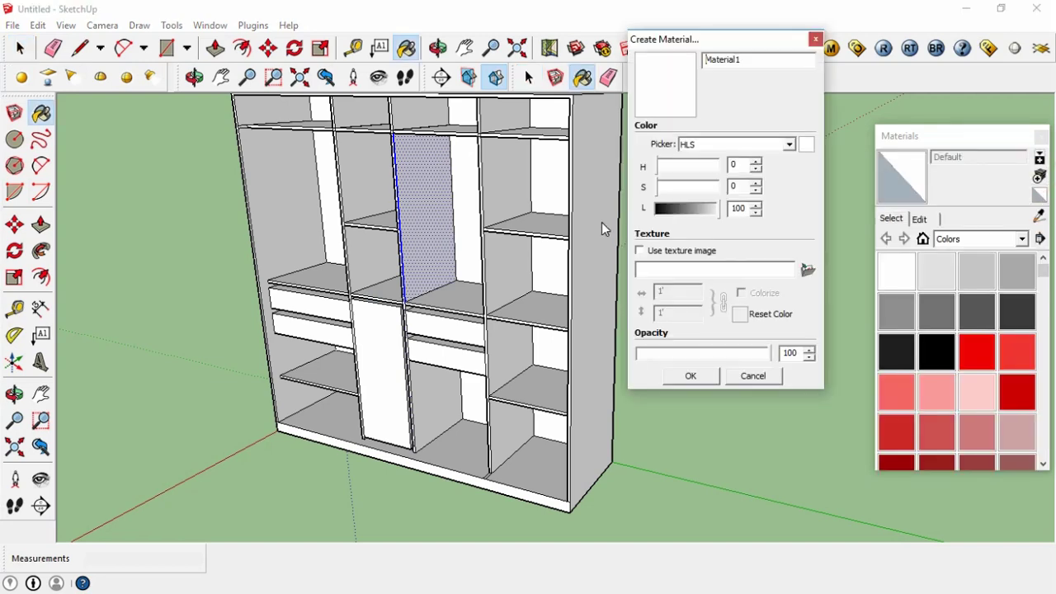
click(711, 250)
scroll(625, 165, down, 5)
click(460, 235)
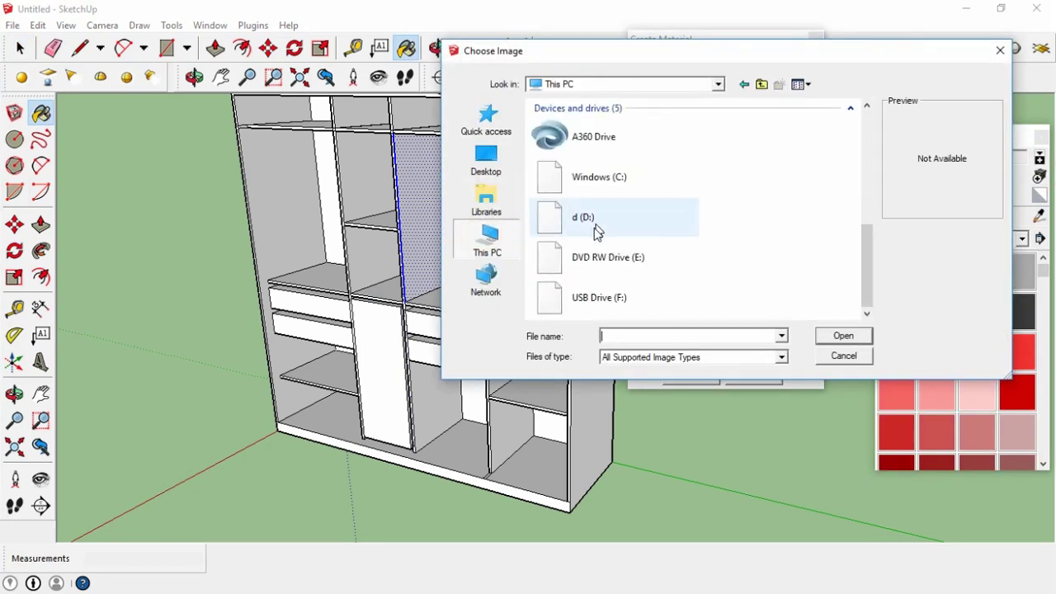
double_click(587, 233)
click(749, 86)
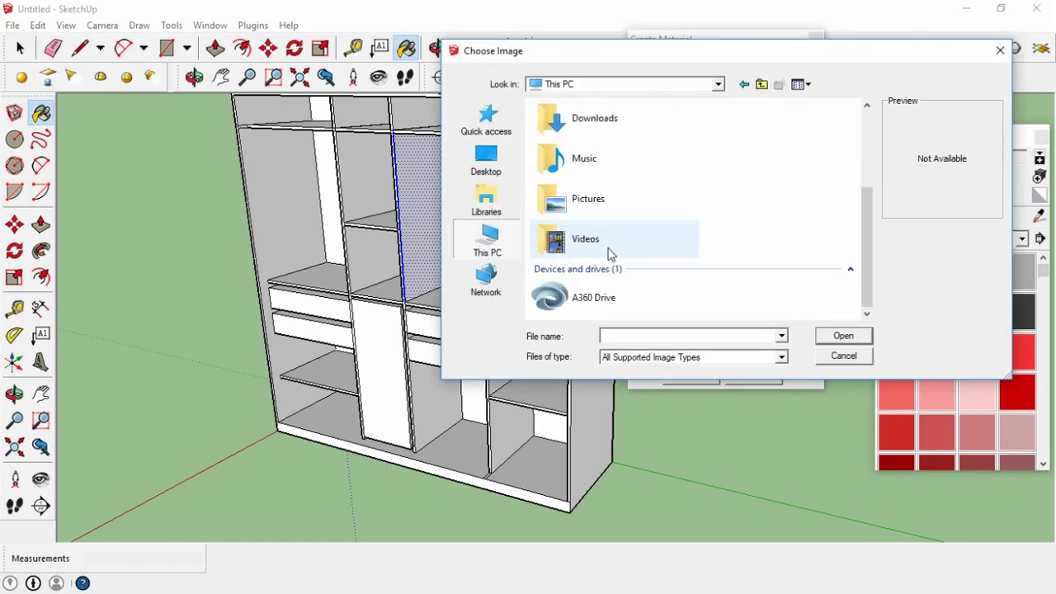
- Load the walnut texture from D:\Sketchup Omly\Material\laminates as new Material1
scroll(608, 253, down, 2)
scroll(605, 283, down, 2)
double_click(622, 213)
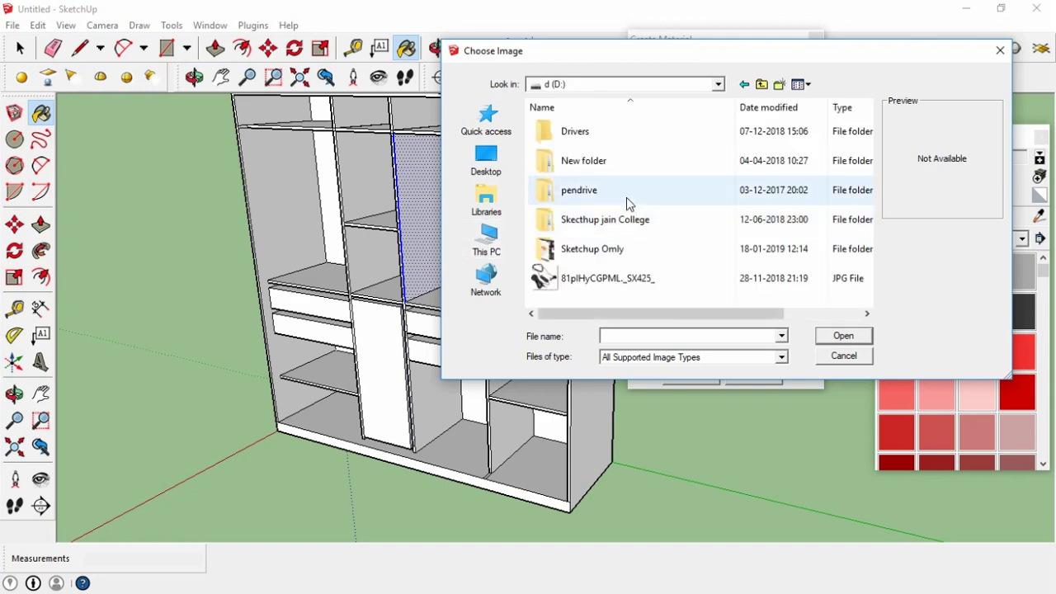
double_click(601, 250)
double_click(594, 153)
double_click(578, 212)
scroll(707, 276, down, 2)
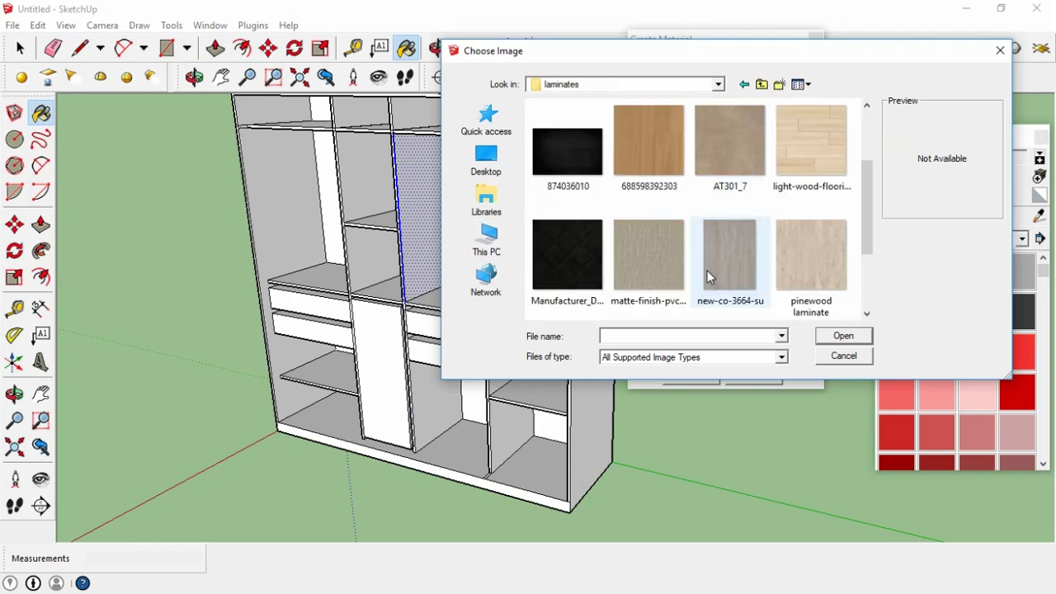
scroll(806, 251, down, 2)
double_click(648, 256)
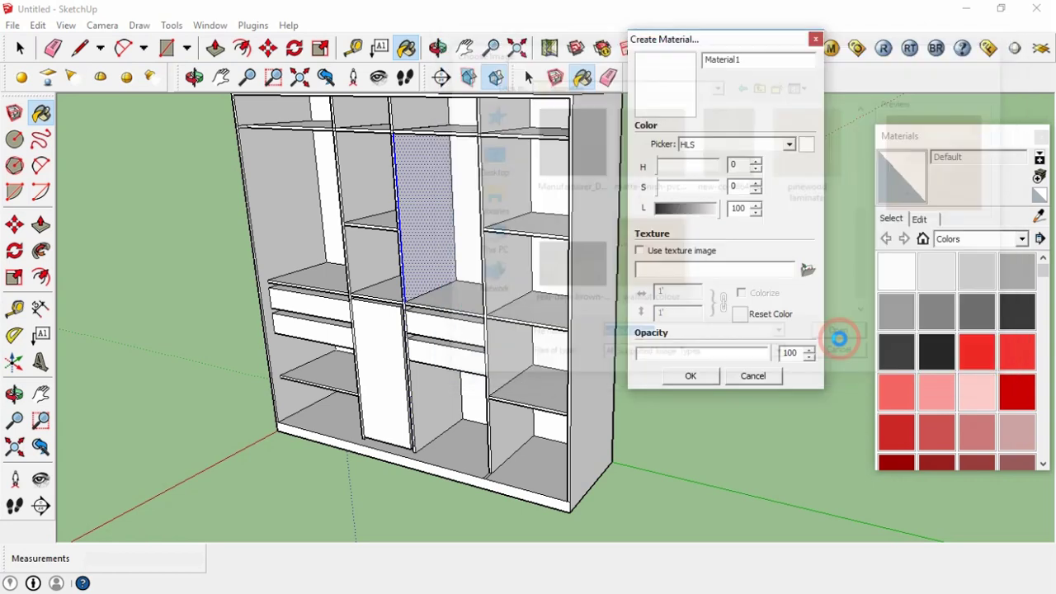
click(689, 375)
- Paint walnut onto the third-column, upper-right and top back panels
key(h)
middle_drag(460, 195, 554, 237)
key(b)
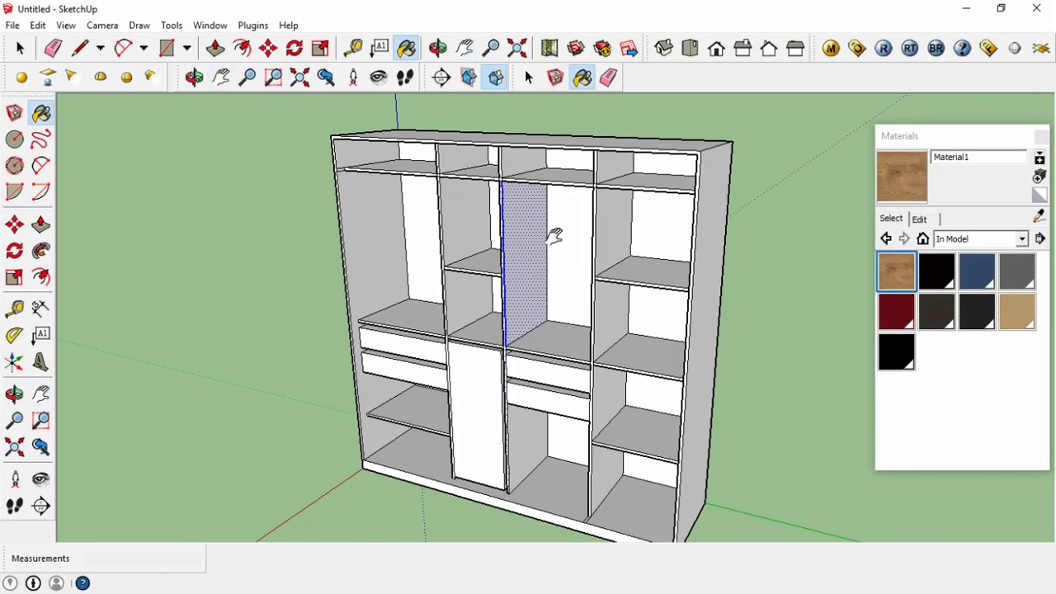
click(569, 248)
click(656, 237)
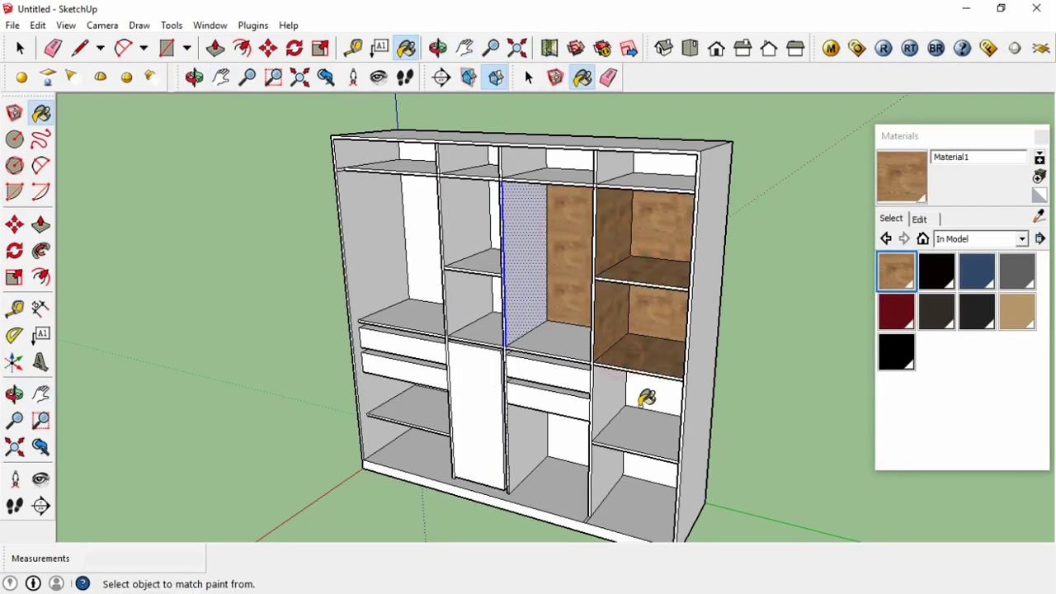
scroll(601, 355, up, 3)
scroll(641, 290, down, 3)
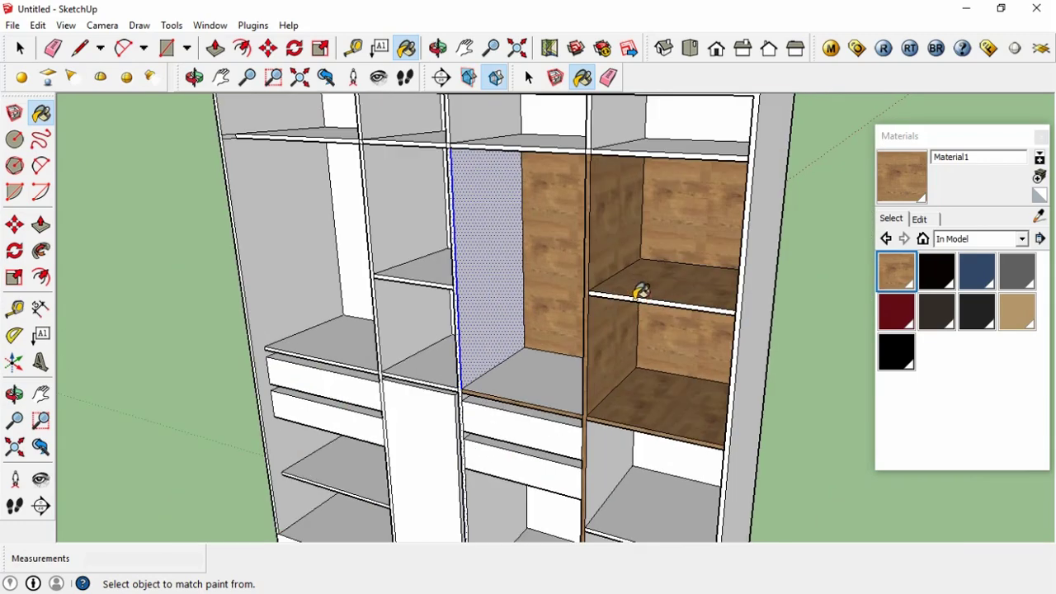
click(651, 141)
- Paint walnut onto the middle compartment's shelf, drawers, lower section, floor and right shelf
scroll(660, 136, down, 3)
scroll(682, 123, up, 3)
scroll(642, 142, up, 3)
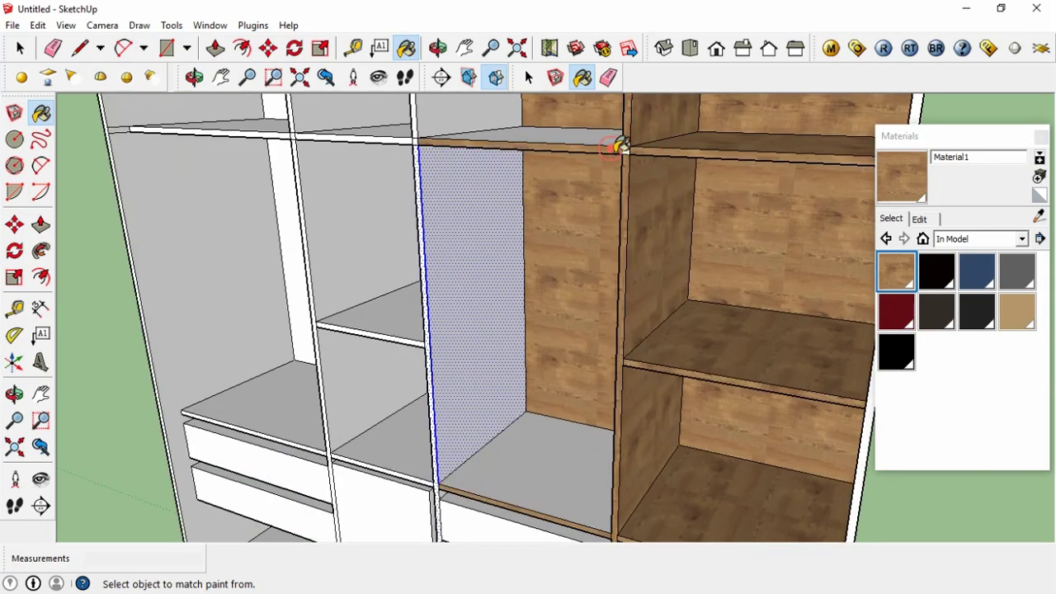
scroll(629, 137, down, 3)
scroll(629, 137, up, 3)
click(505, 259)
click(536, 347)
click(528, 400)
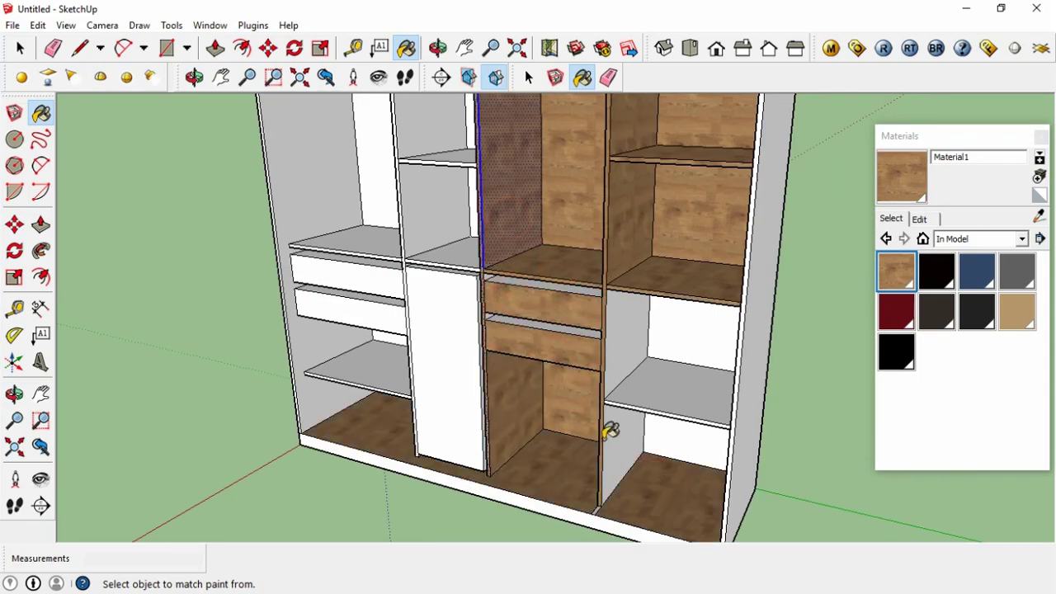
click(608, 429)
- Paint walnut onto the centre door, both left drawers, and the left compartment's back and side
scroll(613, 495, up, 3)
scroll(569, 514, down, 2)
scroll(495, 487, down, 2)
scroll(485, 470, up, 2)
click(403, 424)
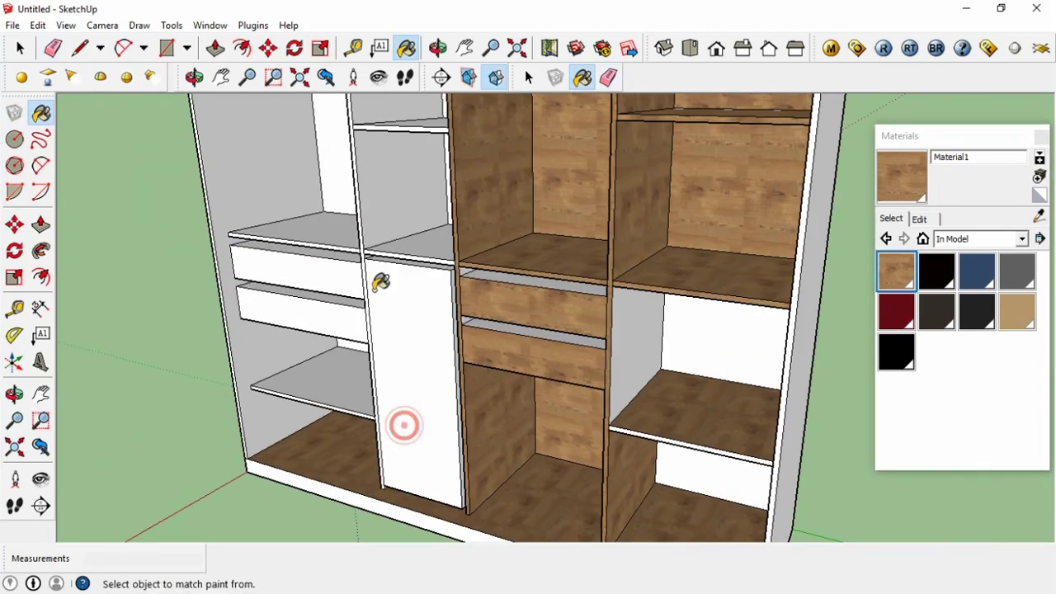
click(319, 314)
click(319, 272)
click(314, 380)
click(293, 391)
- Orbit to inspect the painted cabinet from the right side
scroll(394, 176, up, 2)
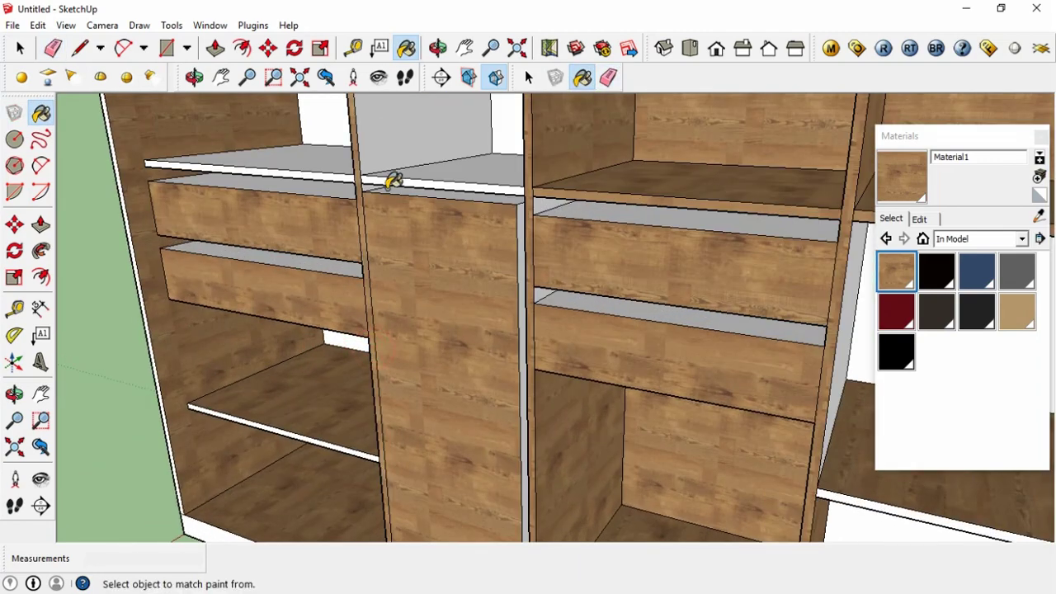
scroll(337, 181, up, 2)
scroll(453, 177, down, 2)
scroll(495, 227, up, 2)
scroll(496, 227, down, 3)
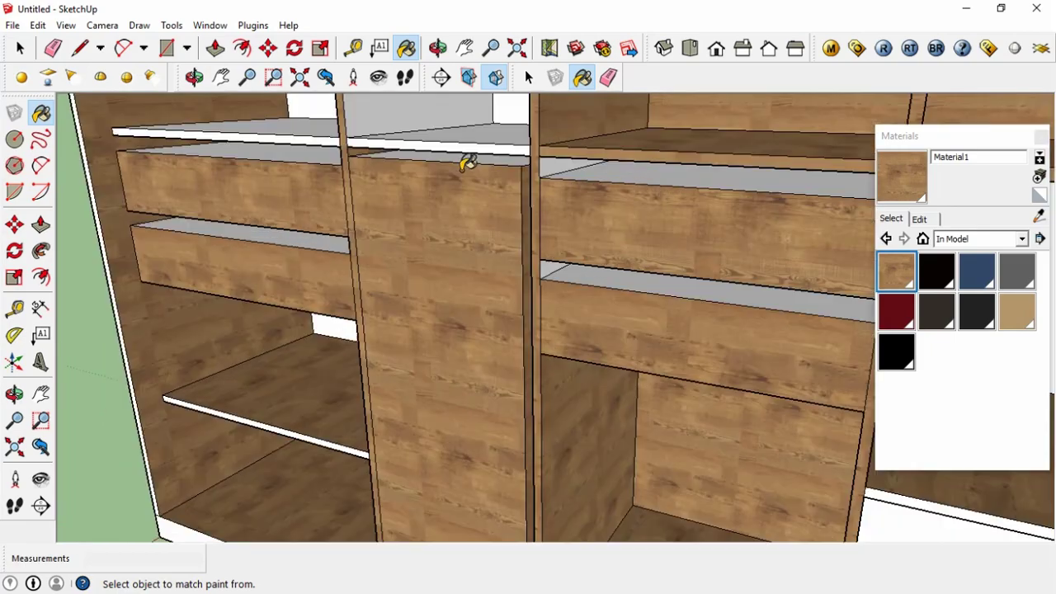
scroll(465, 160, down, 3)
mouse_move(471, 141)
middle_down()
mouse_move(737, 259)
mouse_move(428, 261)
mouse_move(501, 207)
mouse_move(571, 388)
middle_up()
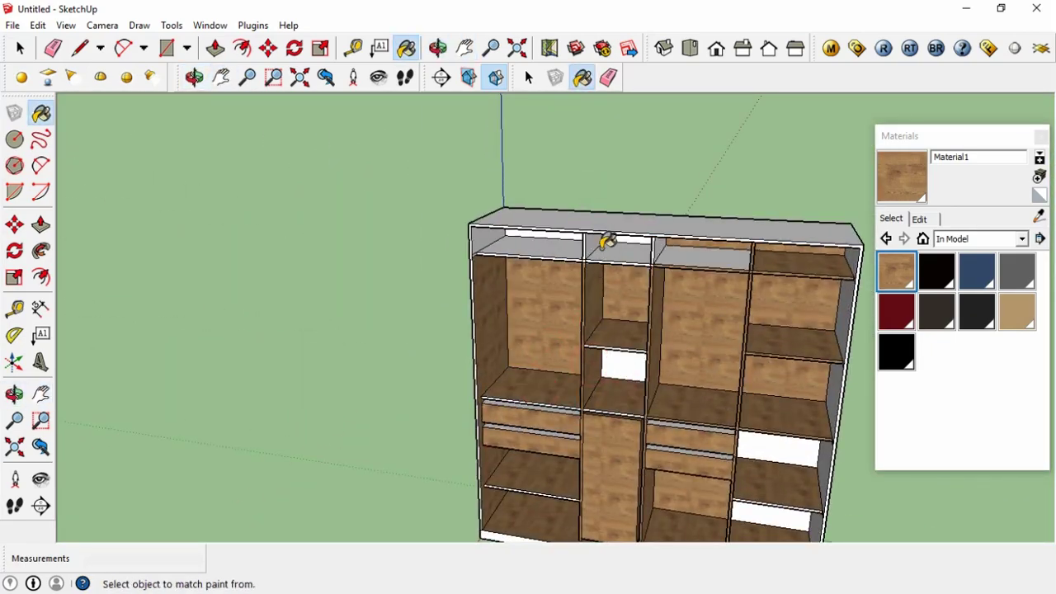
scroll(627, 239, up, 3)
scroll(652, 264, up, 3)
- Erase a stray divider edge at the top of the cabinet
key(e)
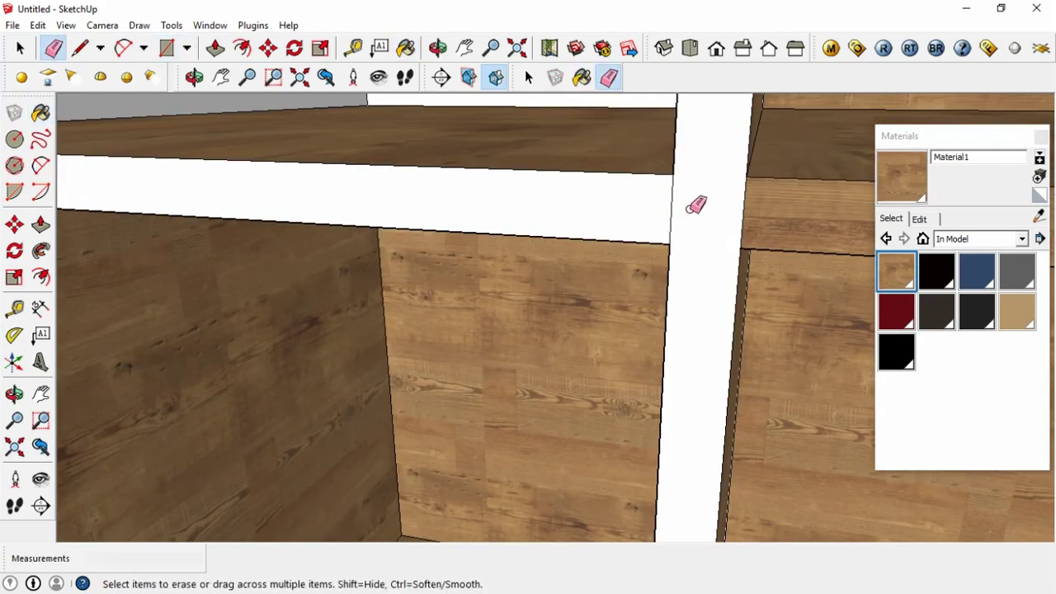
scroll(689, 209, down, 2)
scroll(632, 207, down, 2)
scroll(717, 222, down, 4)
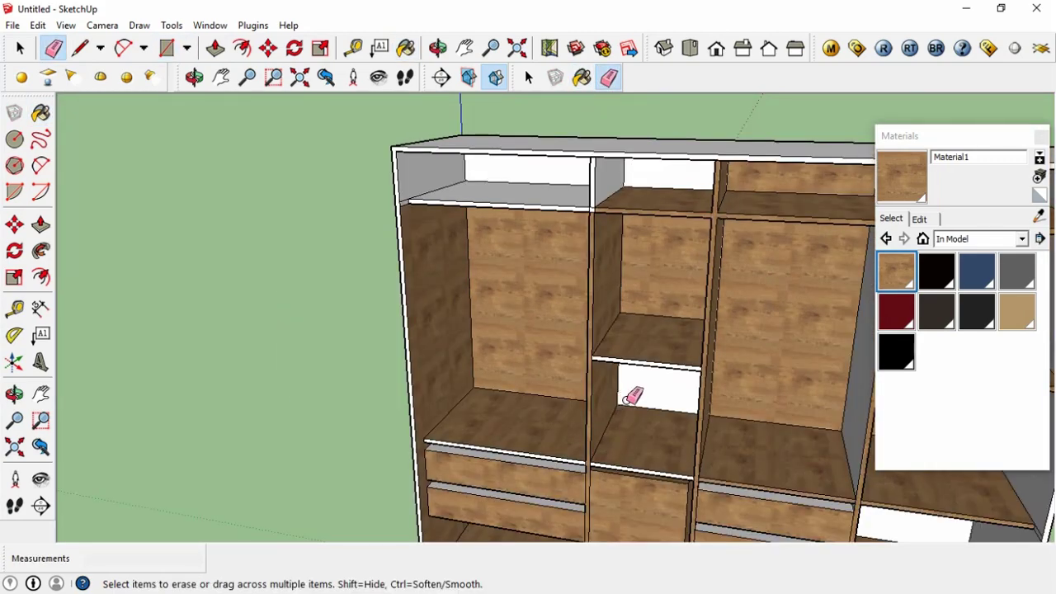
scroll(633, 397, up, 3)
scroll(682, 464, down, 2)
scroll(585, 297, down, 4)
scroll(525, 311, up, 4)
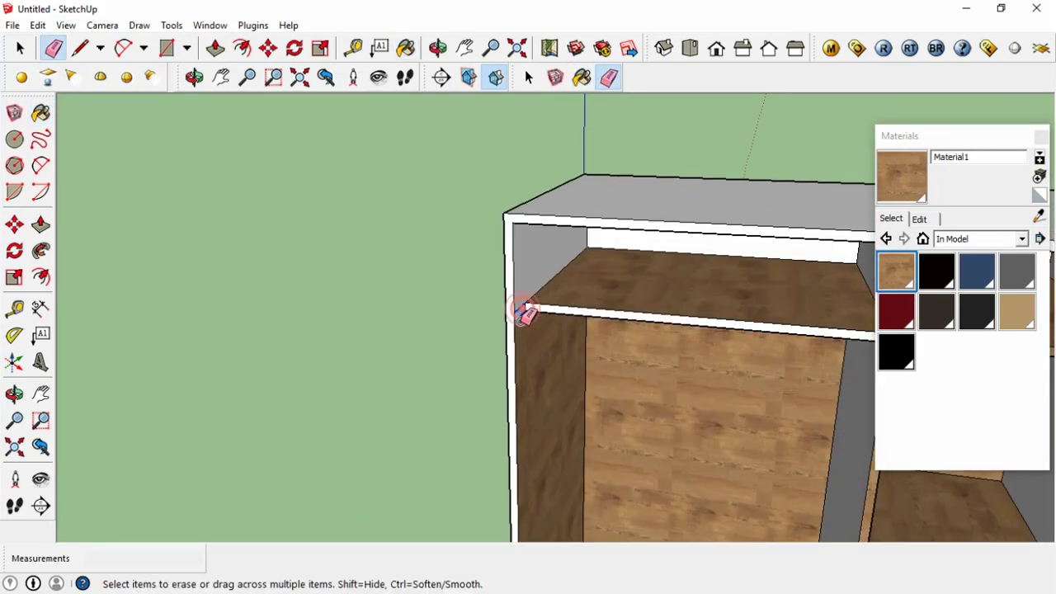
scroll(627, 264, down, 2)
scroll(656, 219, down, 2)
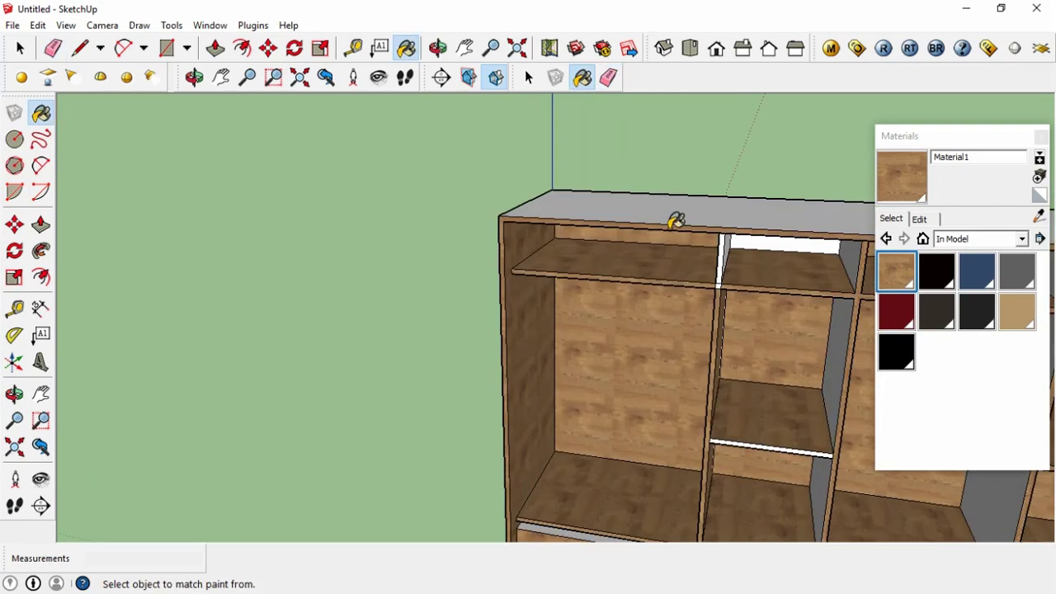
scroll(709, 225, up, 3)
scroll(726, 264, up, 3)
key(e)
click(724, 295)
key(b)
scroll(734, 299, down, 5)
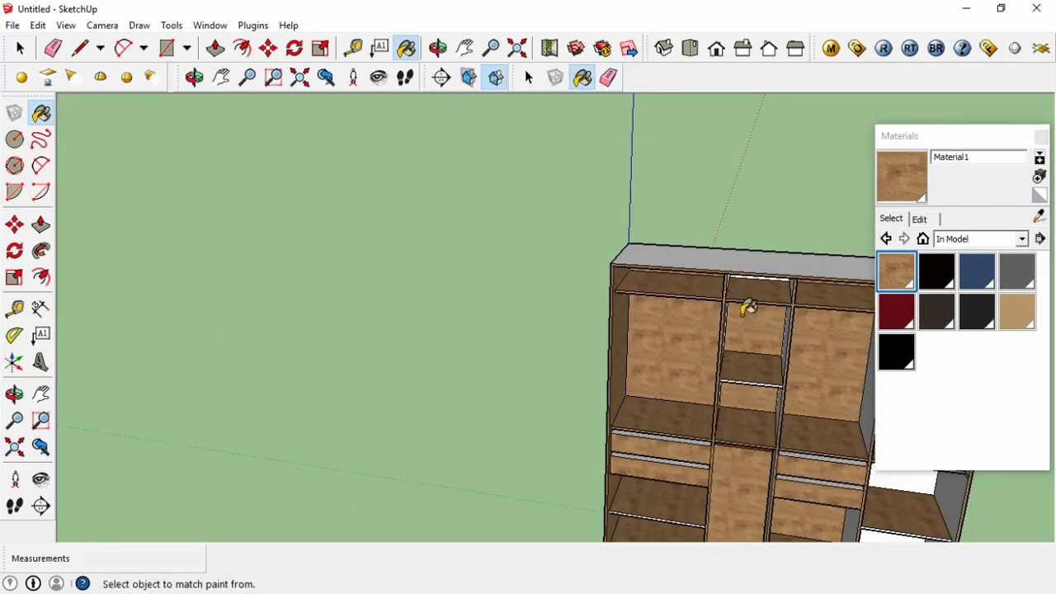
key(o)
scroll(784, 330, down, 3)
scroll(792, 412, up, 6)
key(b)
scroll(780, 454, down, 4)
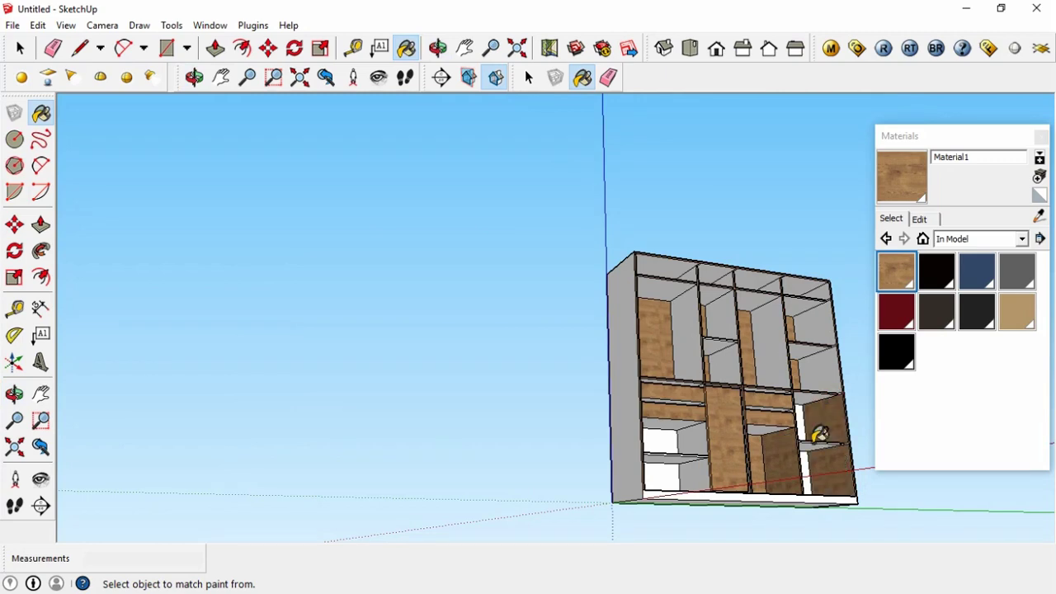
scroll(816, 433, up, 4)
scroll(797, 433, up, 3)
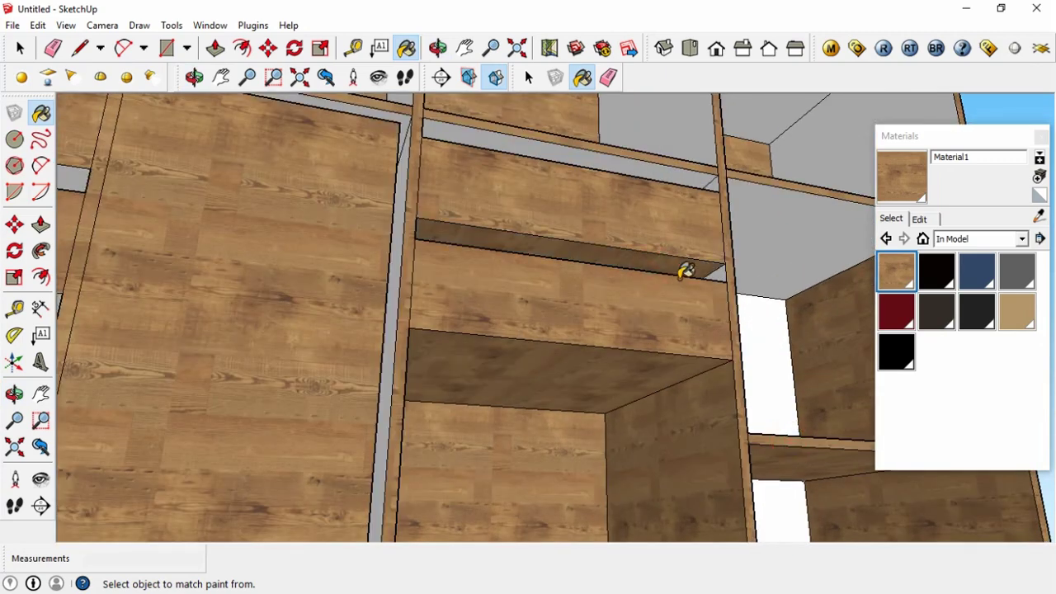
scroll(400, 243, down, 3)
scroll(259, 354, up, 2)
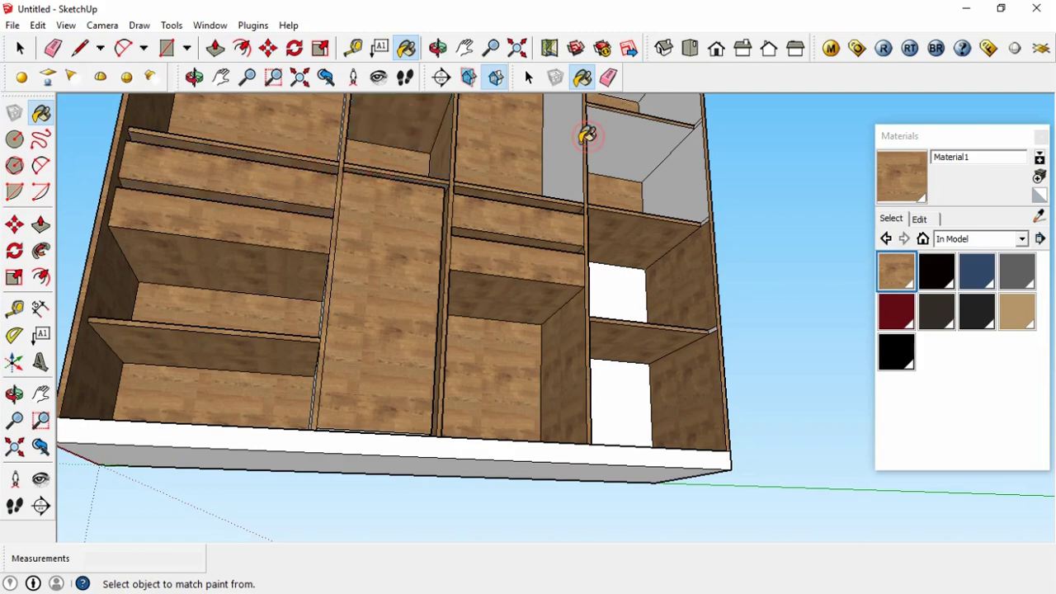
- Erase the stray edge on the cabinet's top panel
key(r)
key(e)
scroll(707, 111, up, 3)
scroll(726, 337, up, 2)
scroll(726, 336, down, 3)
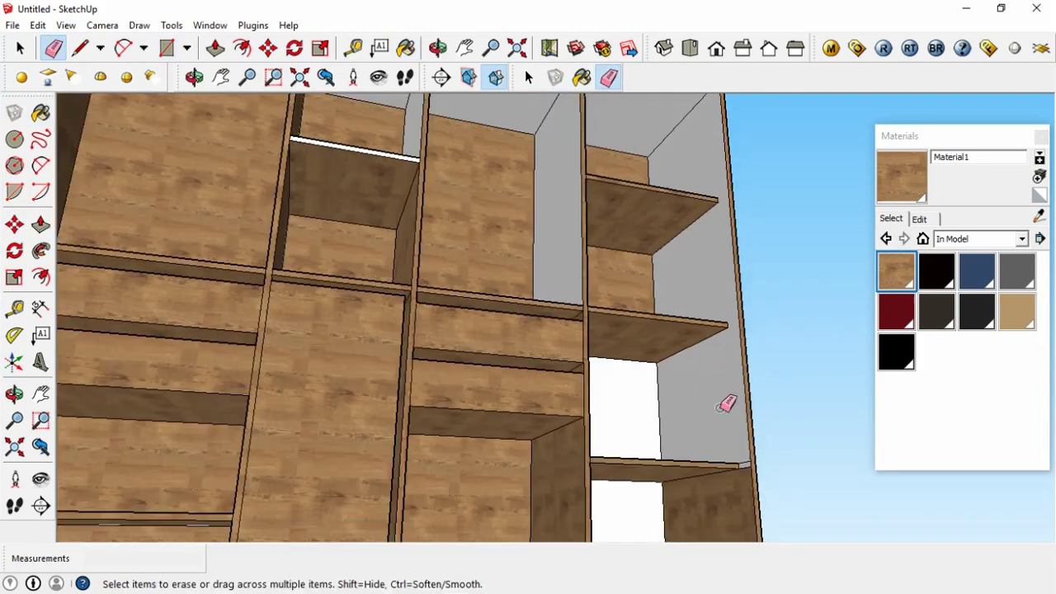
scroll(726, 401, down, 2)
key(b)
scroll(641, 262, down, 2)
scroll(700, 229, up, 2)
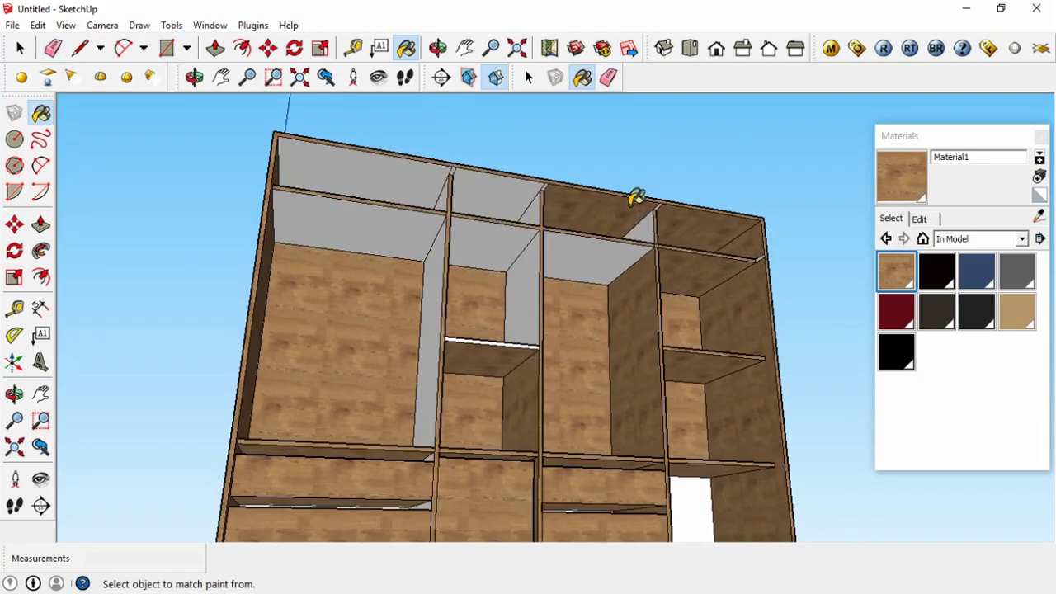
key(e)
scroll(820, 273, up, 2)
click(330, 146)
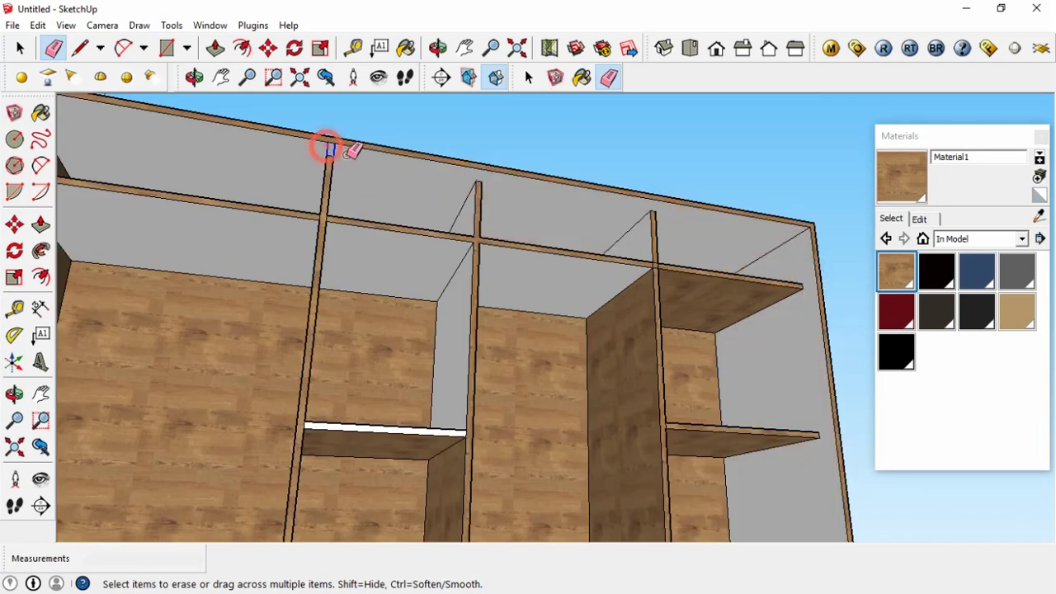
- Paint the cabinet ceiling, upper compartment faces and right side panel with wood
key(b)
click(495, 218)
click(652, 239)
click(785, 257)
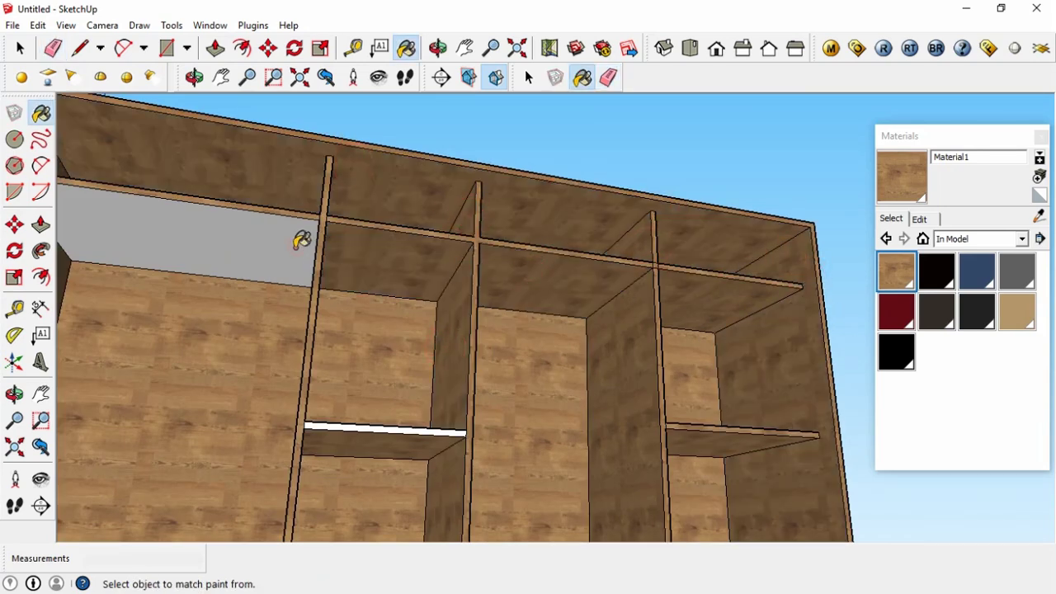
- Orbit and zoom to a low, frontal view of the drawers
scroll(349, 349, down, 2)
scroll(275, 514, down, 3)
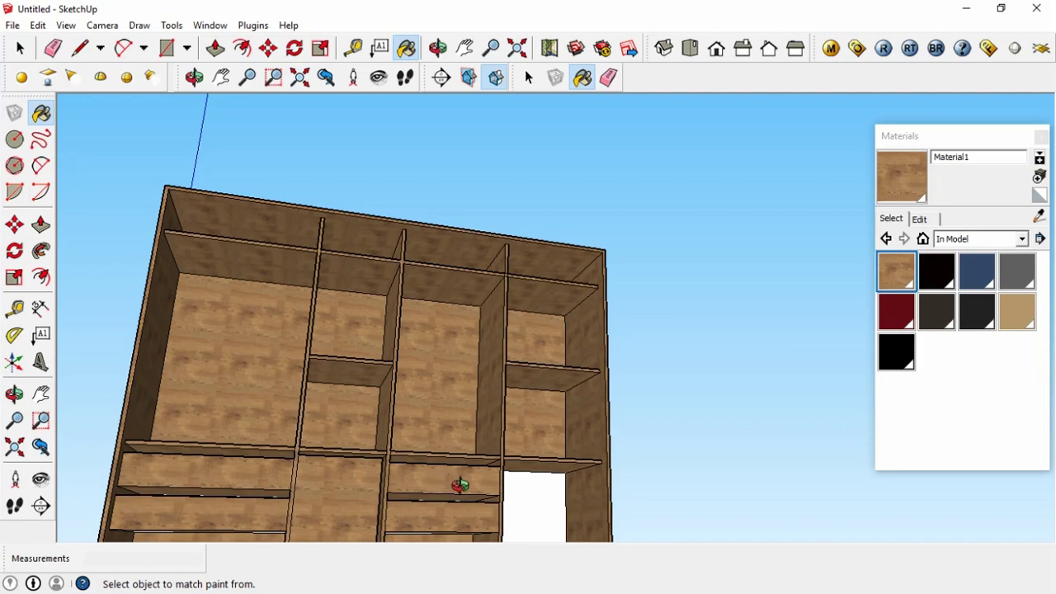
mouse_move(459, 485)
middle_down()
mouse_move(465, 495)
mouse_move(504, 330)
mouse_move(583, 293)
middle_up()
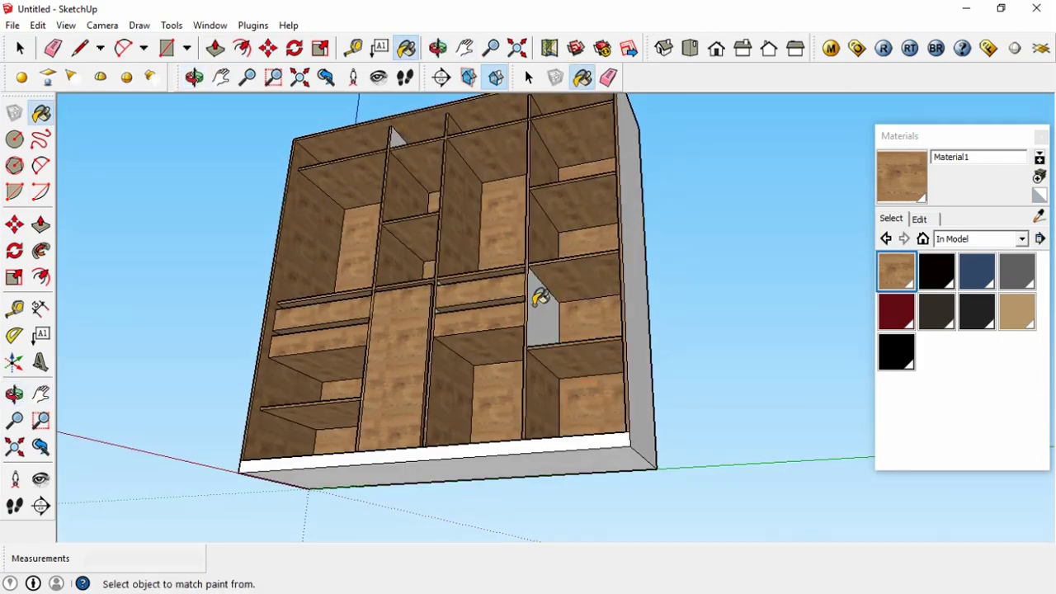
scroll(467, 274, up, 4)
scroll(467, 356, down, 4)
mouse_move(424, 200)
middle_down()
mouse_move(531, 401)
mouse_move(570, 334)
middle_up()
scroll(486, 372, up, 4)
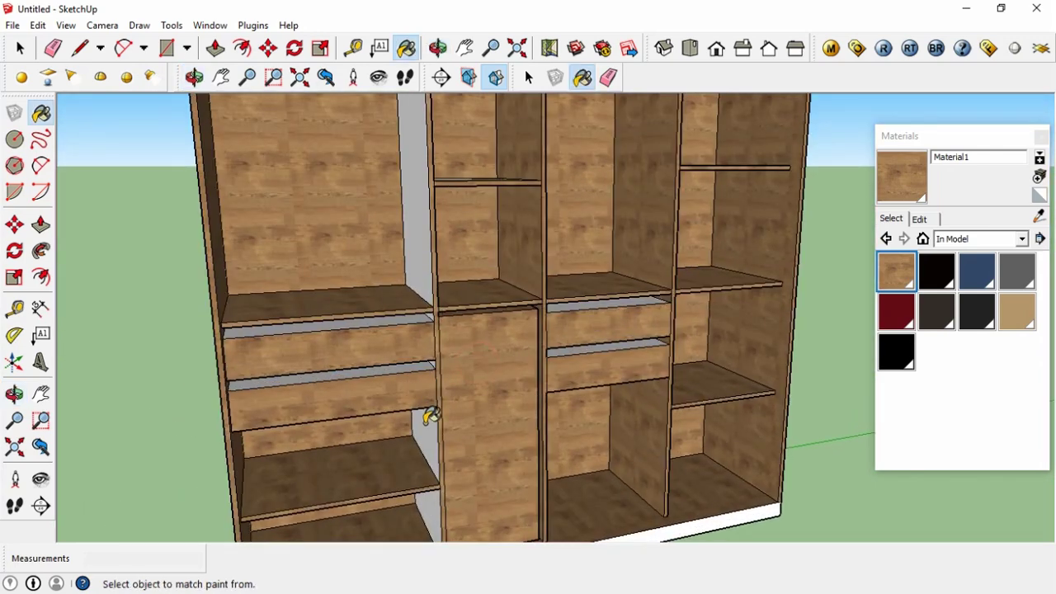
middle_drag(431, 417, 437, 330)
scroll(315, 323, up, 4)
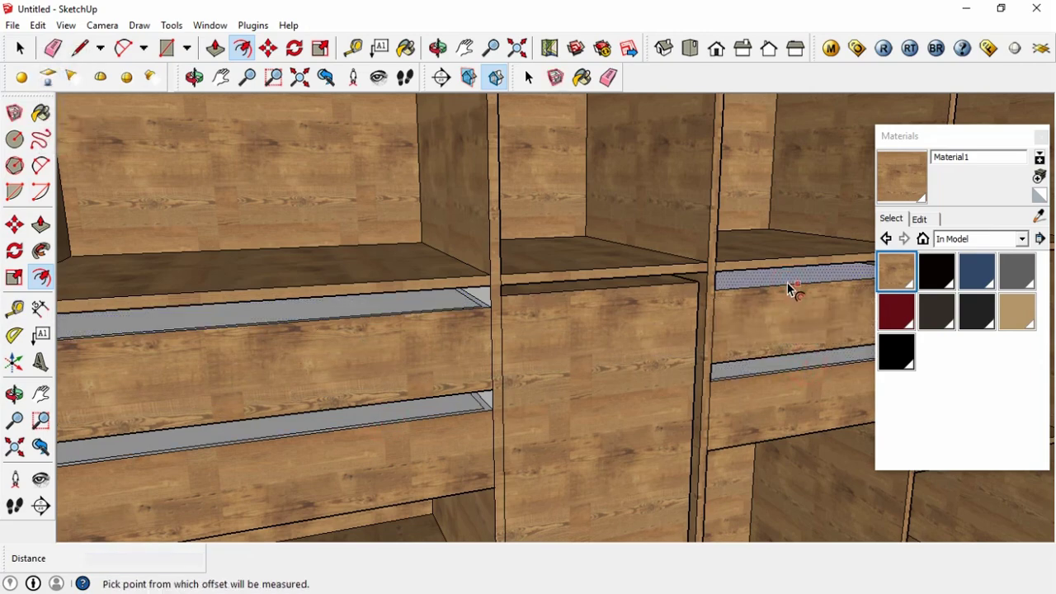
- Push the left drawer's top face down by 75
scroll(788, 283, down, 5)
shift+middle_drag(788, 283, 519, 302)
scroll(538, 310, up, 5)
text(p)
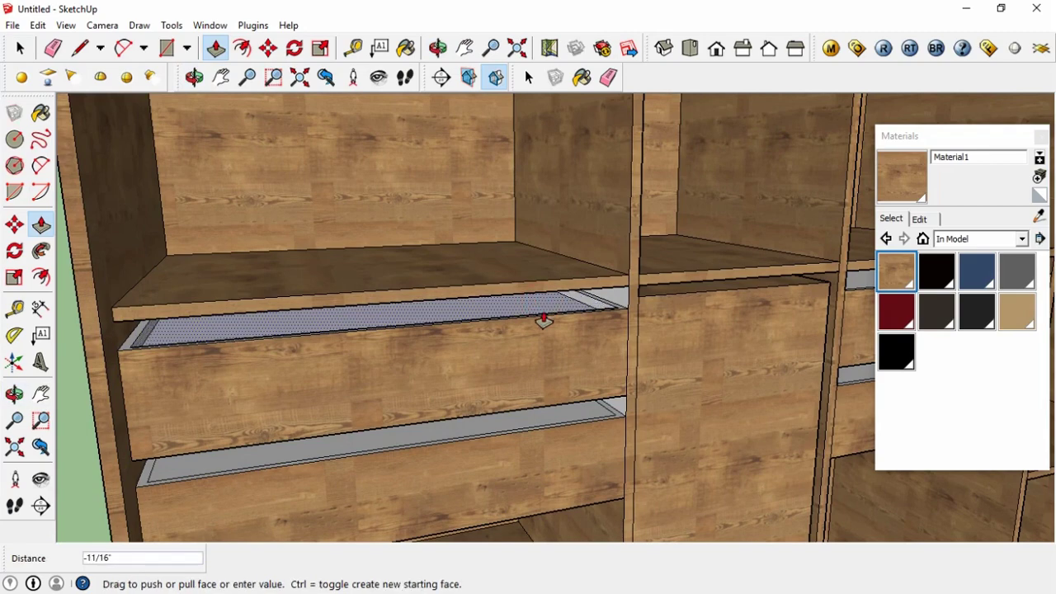
text(75)
key(Return)
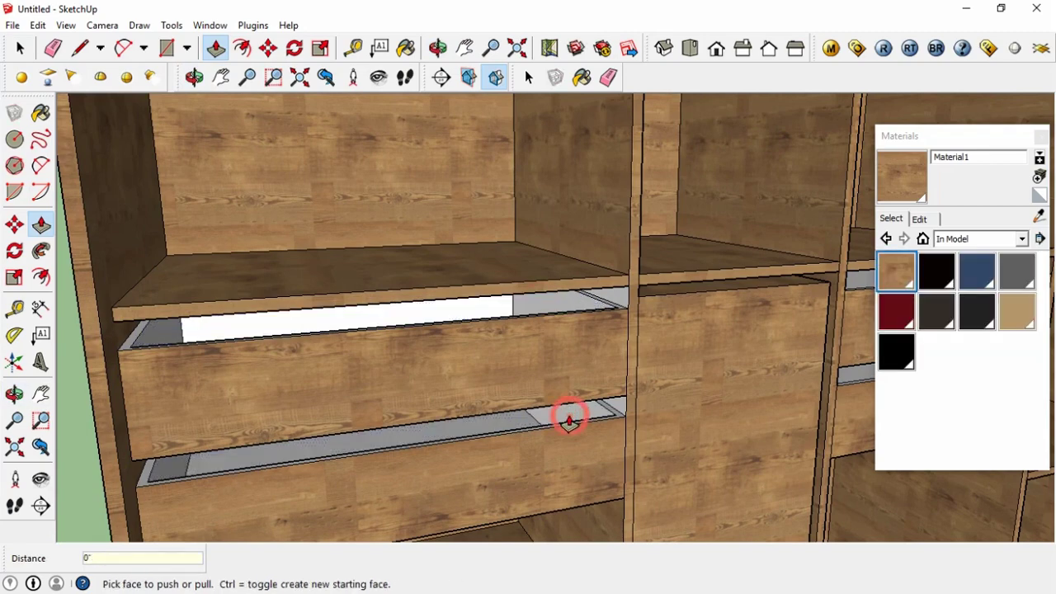
- Sample the wood texture from a cabinet panel with the Paint Bucket
key(b)
scroll(619, 297, up, 2)
scroll(620, 302, up, 2)
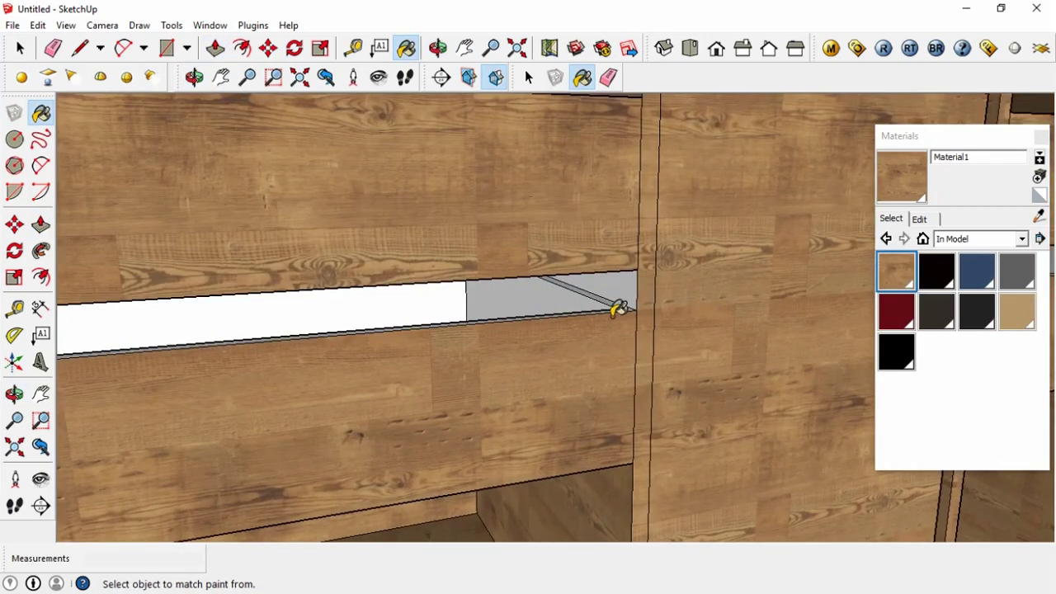
scroll(607, 296, down, 1)
scroll(432, 293, down, 5)
scroll(431, 293, down, 2)
click(403, 269)
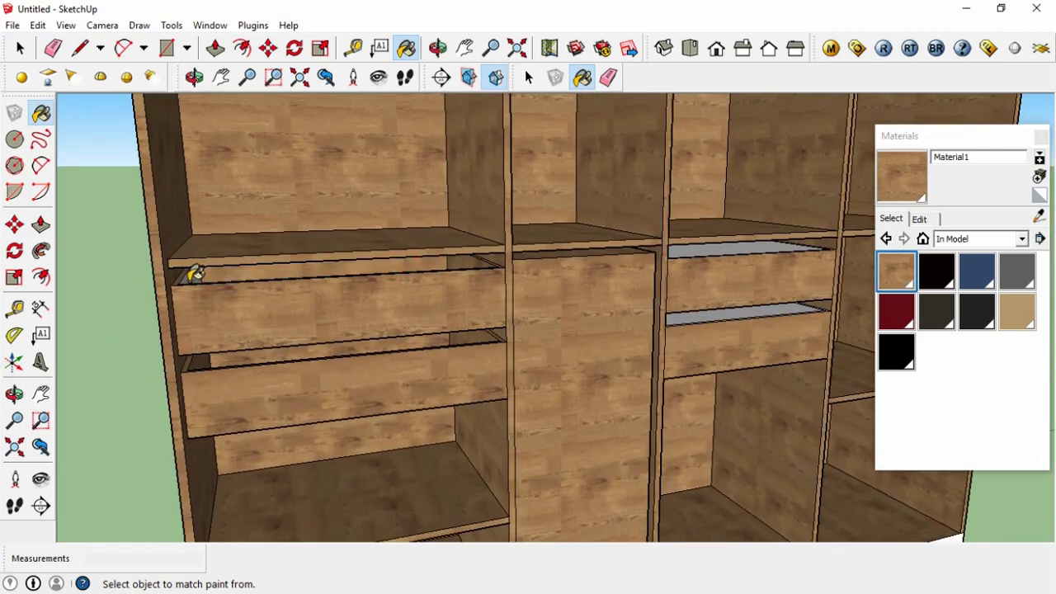
- Roll up the materials panel and view the drawers from the side
key(p)
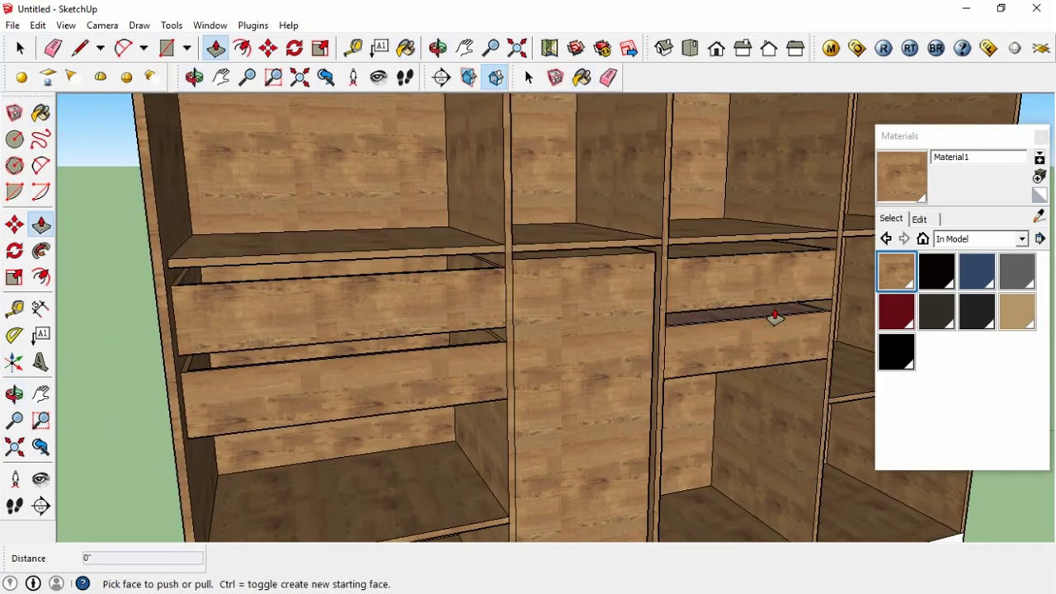
scroll(764, 255, up, 2)
click(943, 135)
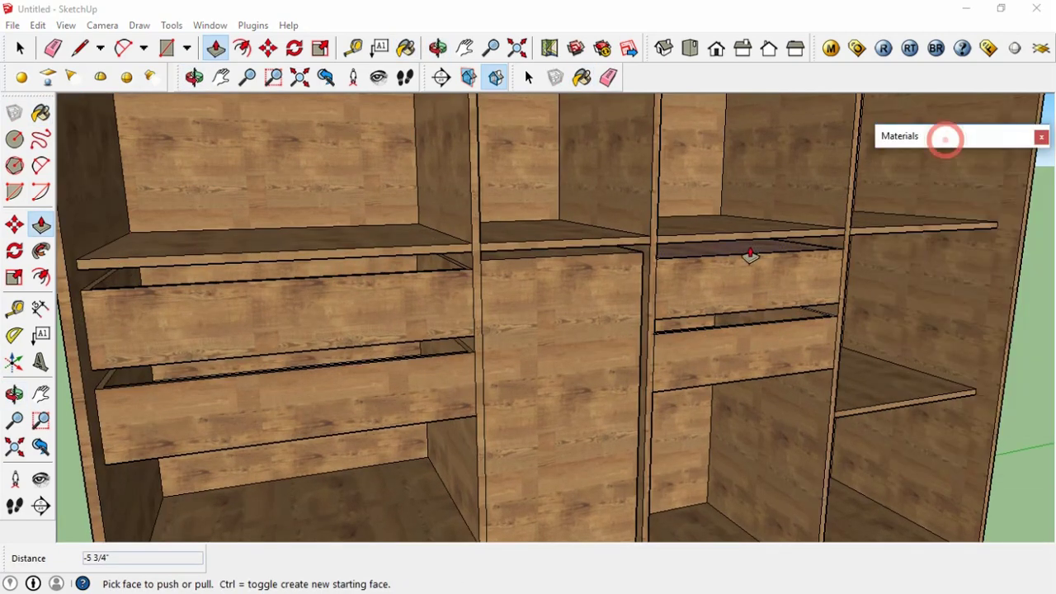
mouse_move(754, 255)
middle_down()
mouse_move(605, 323)
mouse_move(299, 325)
middle_up()
key(b)
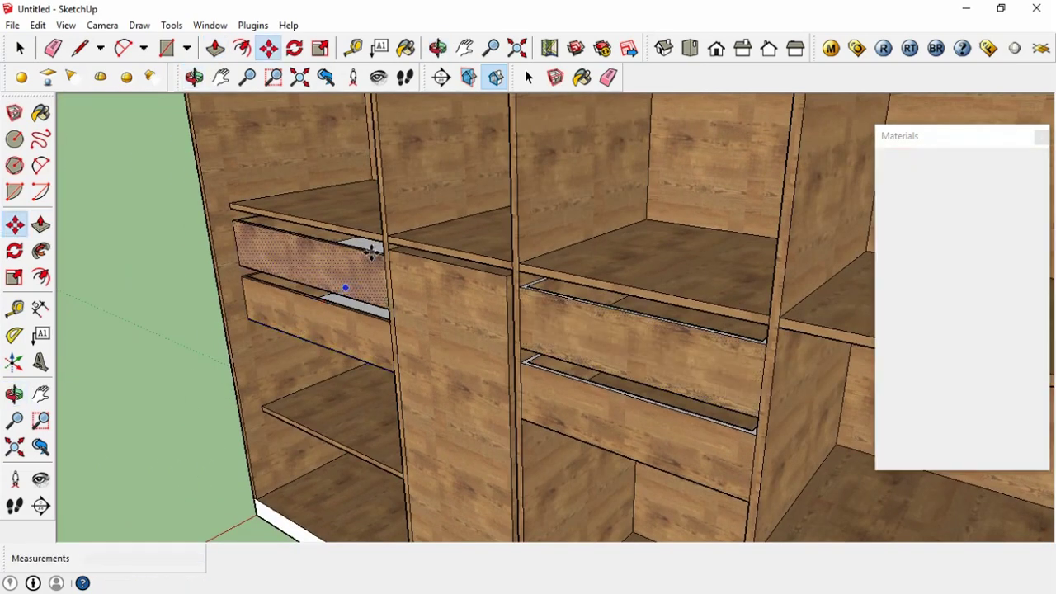
scroll(367, 267, up, 3)
scroll(502, 272, up, 1)
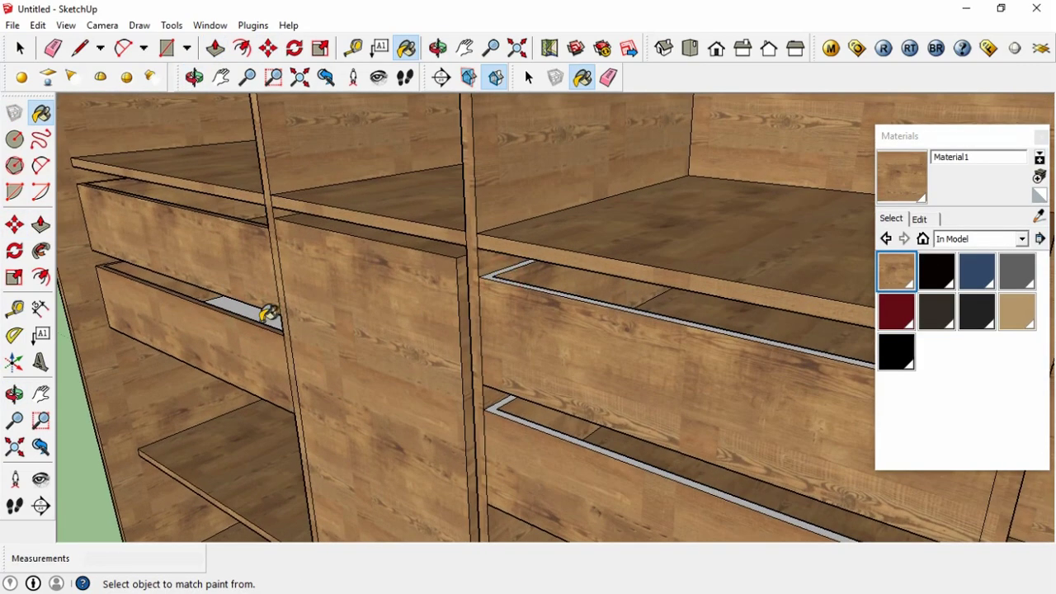
scroll(497, 402, down, 3)
shift+middle_drag(498, 402, 457, 391)
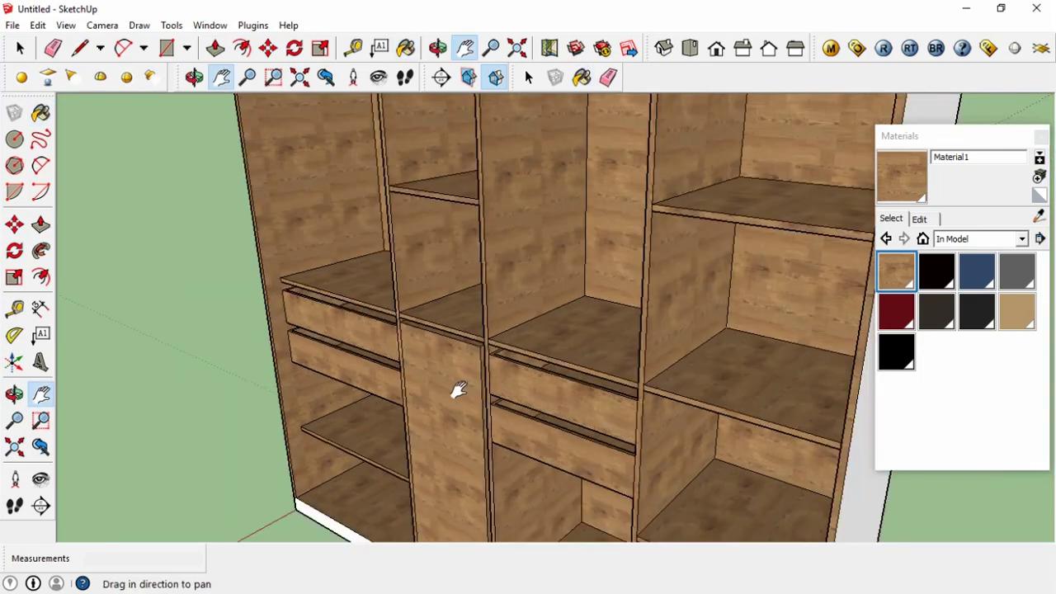
- Select the centre vertical panel and start copying it from its bottom corner
scroll(491, 289, up, 1)
key(space)
click(491, 288)
mouse_move(617, 210)
middle_down()
mouse_move(500, 394)
mouse_move(566, 323)
mouse_move(523, 354)
middle_up()
key(space)
click(537, 333)
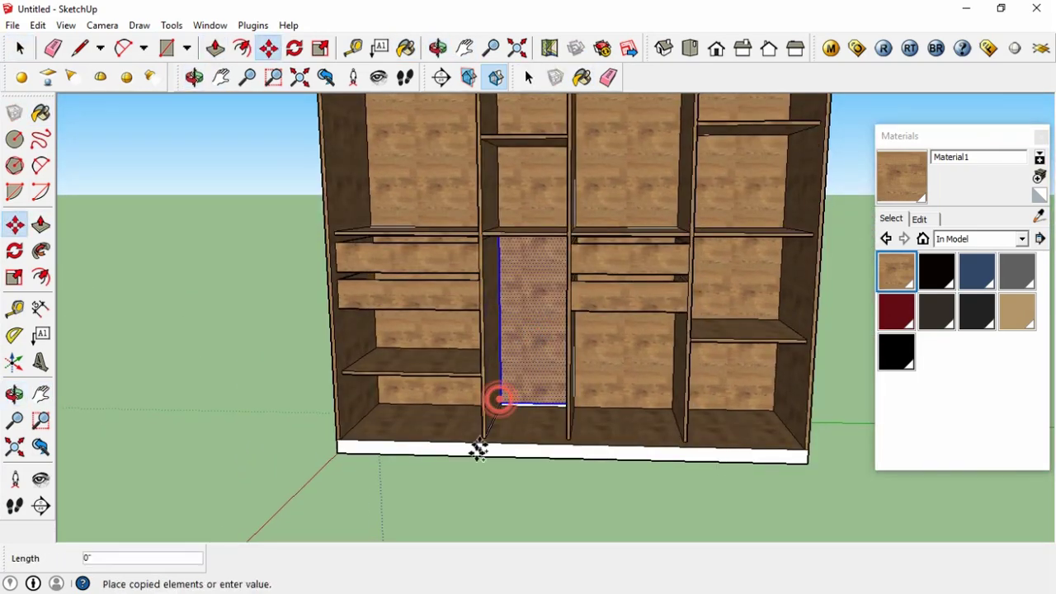
middle_drag(464, 484, 400, 451)
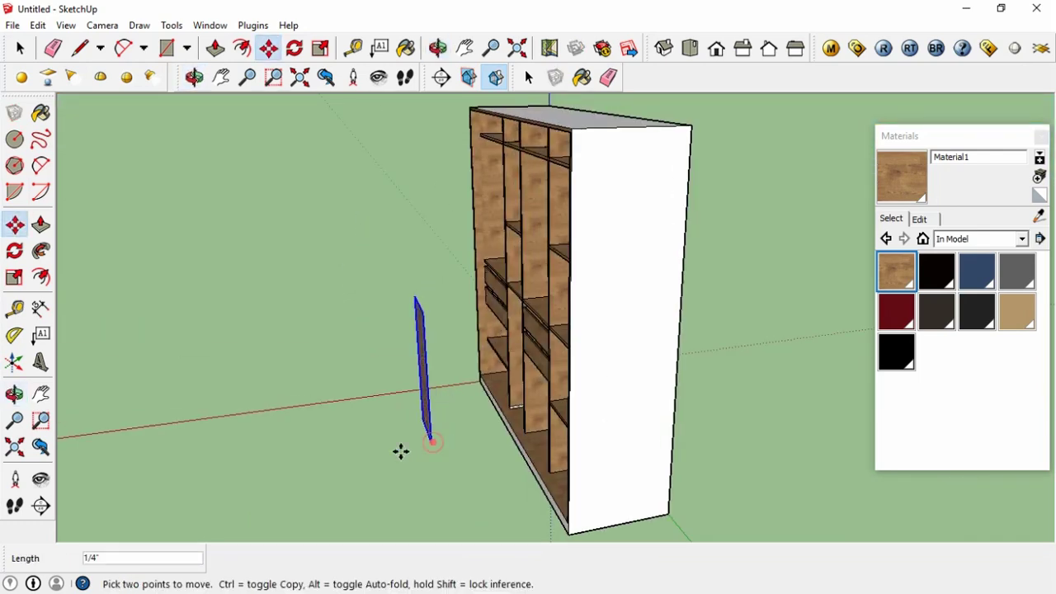
- Place the centre-panel copy beside the cabinet and make it a separate group
scroll(400, 451, up, 3)
click(193, 302)
key(space)
scroll(186, 301, up, 2)
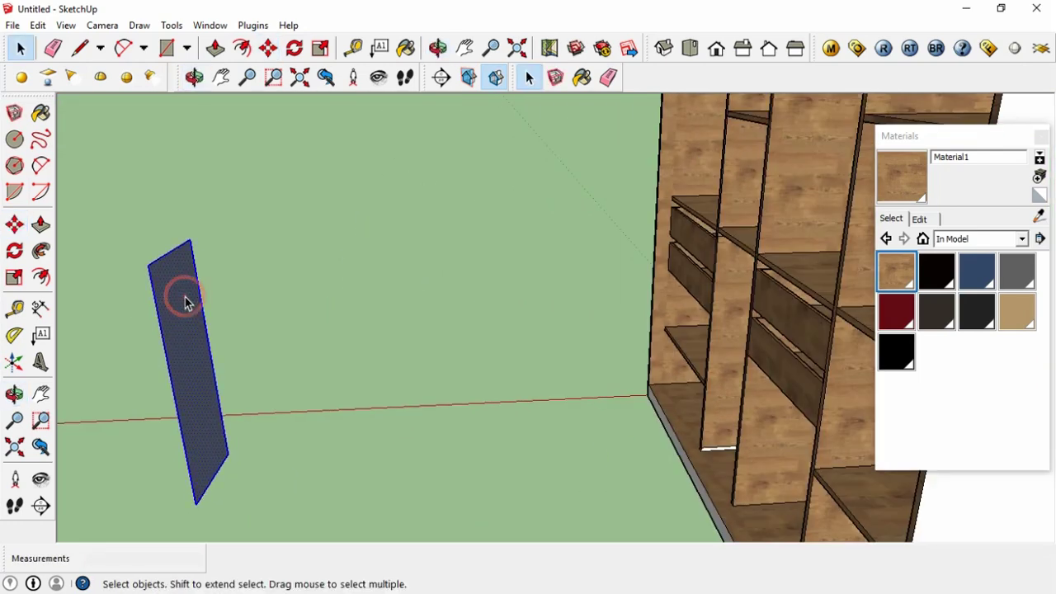
right_click(169, 266)
click(214, 416)
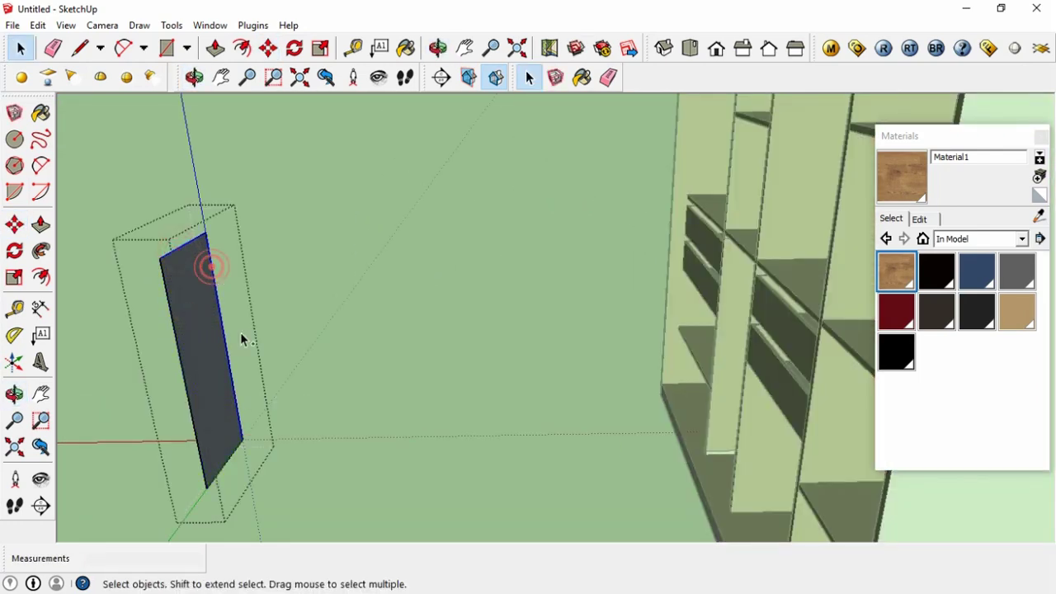
- Push/Pull the copied panel out to set the new carcass depth
middle_drag(233, 428, 153, 158)
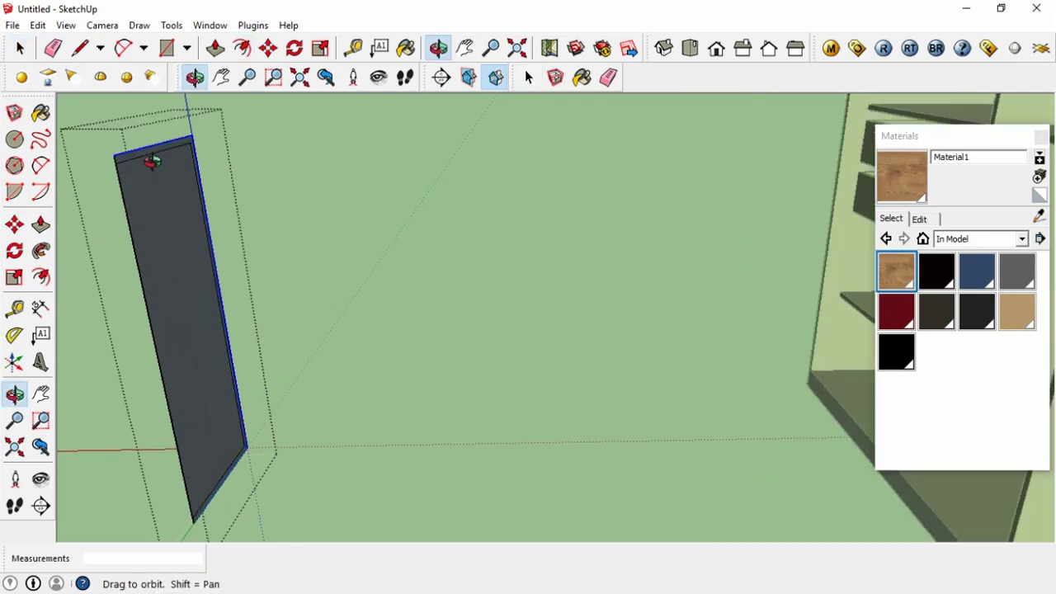
scroll(165, 157, up, 2)
key(p)
key(Return)
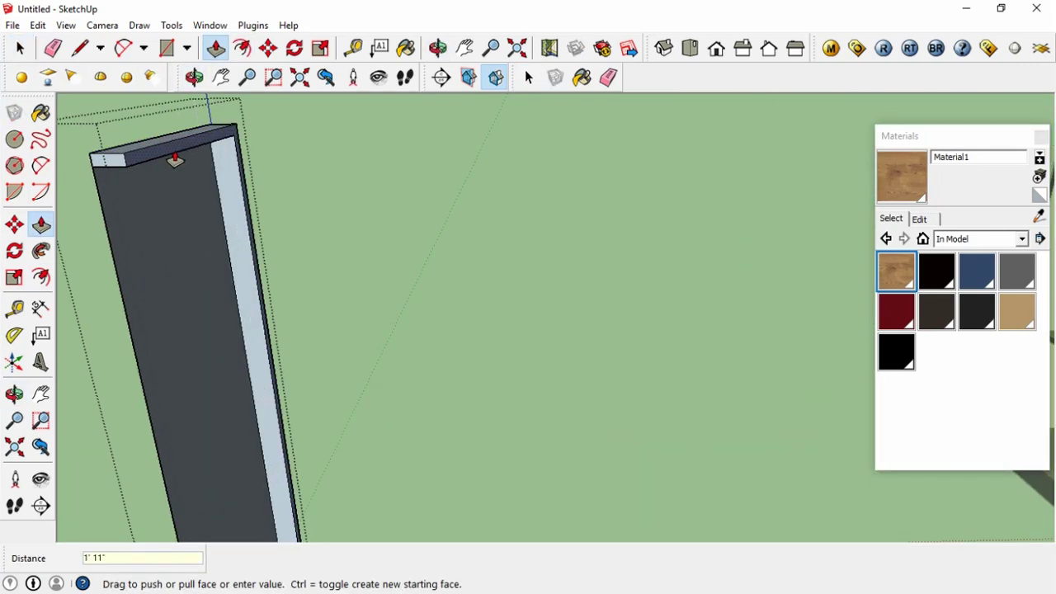
scroll(196, 151, down, 3)
mouse_move(196, 151)
middle_down()
mouse_move(337, 264)
mouse_move(317, 274)
mouse_move(467, 272)
middle_up()
- Erase the wooden panel, then undo to restore it
key(space)
right_click(318, 273)
click(330, 292)
key(e)
scroll(318, 264, down, 3)
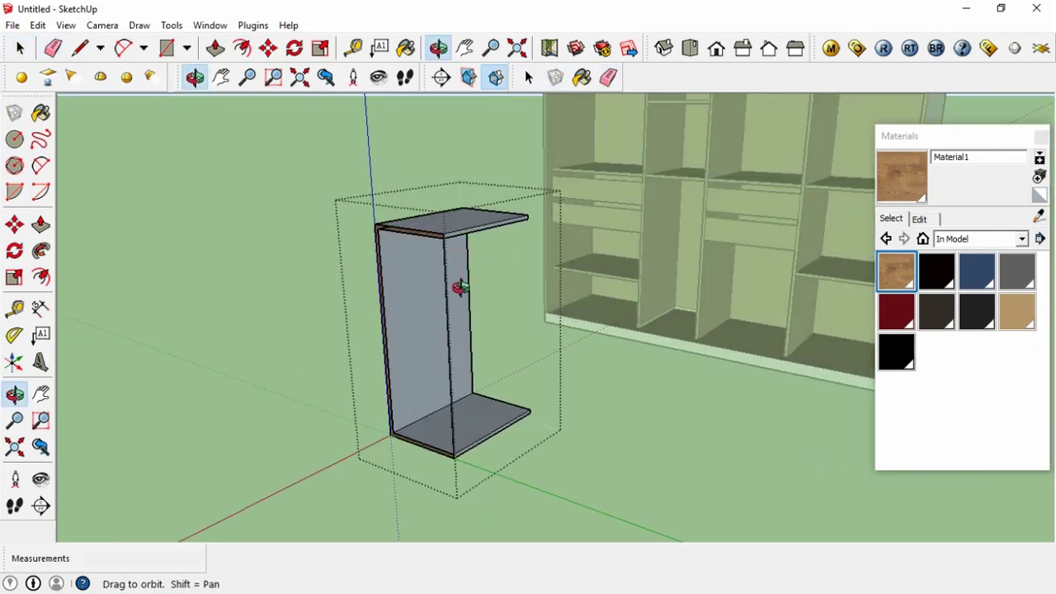
key(ctrl+z)
- Roll up the materials panel and orbit around the new open-fronted box
drag(437, 316, 361, 321)
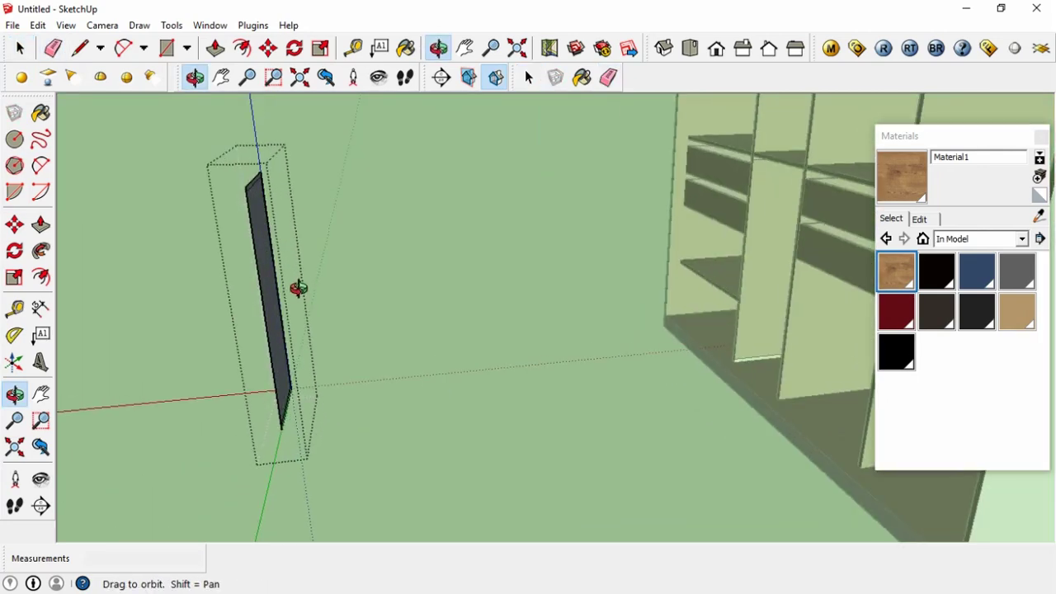
mouse_move(292, 300)
mouse_down()
mouse_move(364, 240)
mouse_move(220, 236)
mouse_up()
click(971, 137)
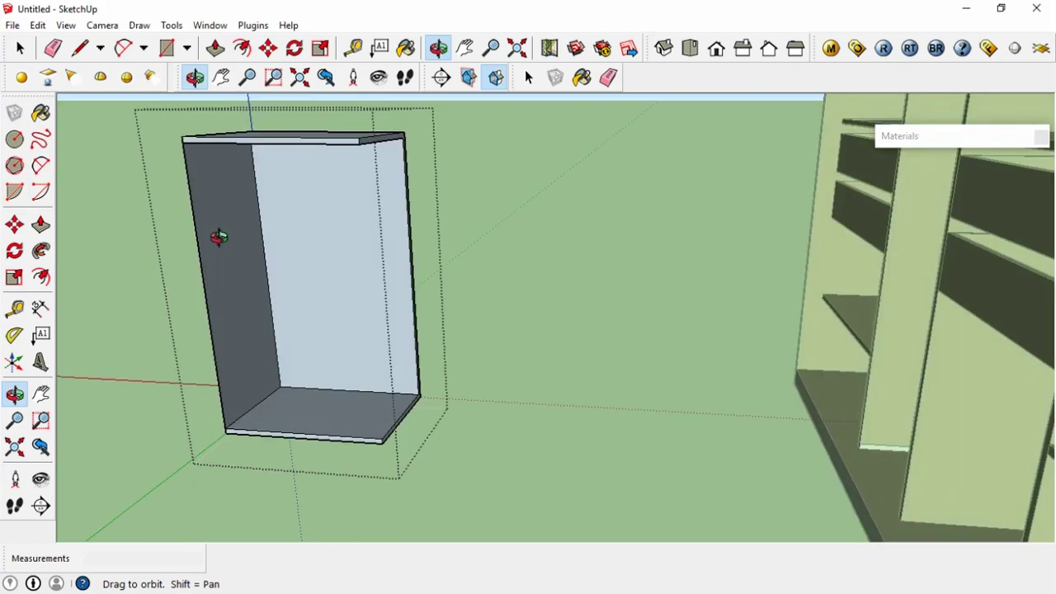
key(p)
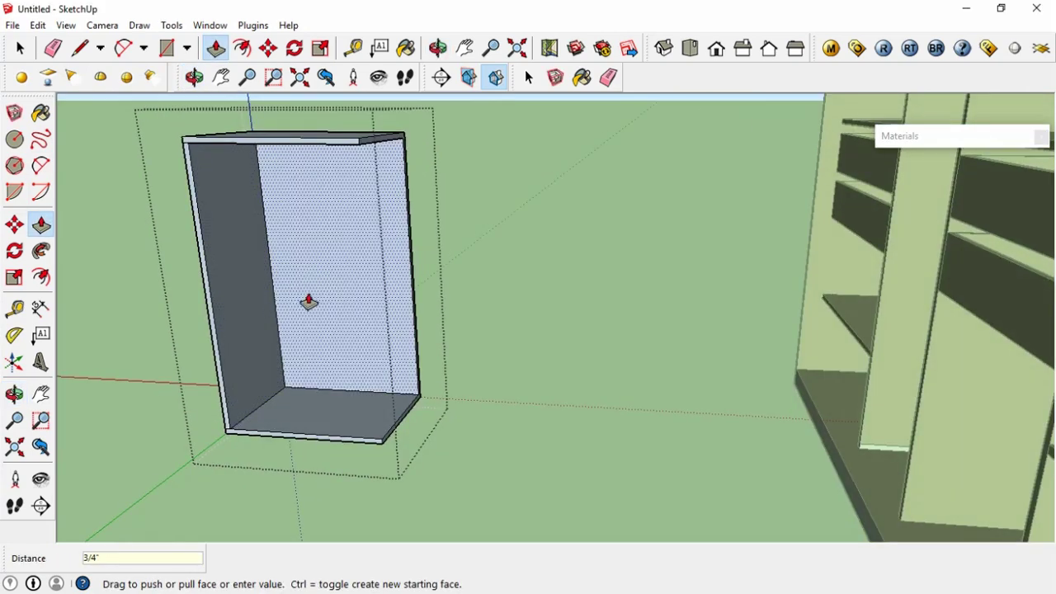
key(t)
middle_drag(272, 369, 289, 324)
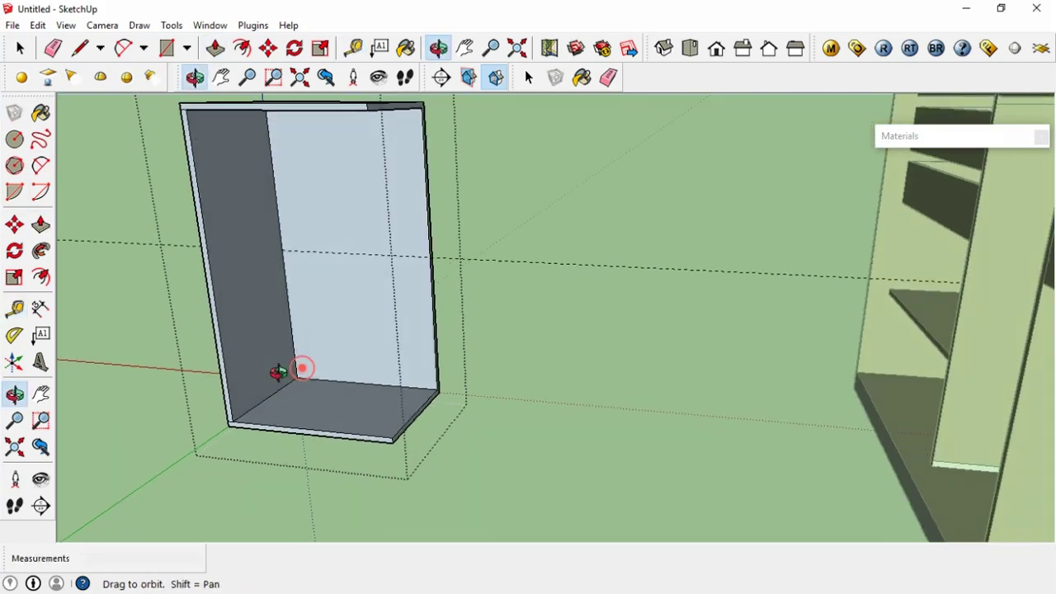
- Place a guide from the box's top-left corner and draw the rod circle on the side
middle_drag(305, 239, 278, 172)
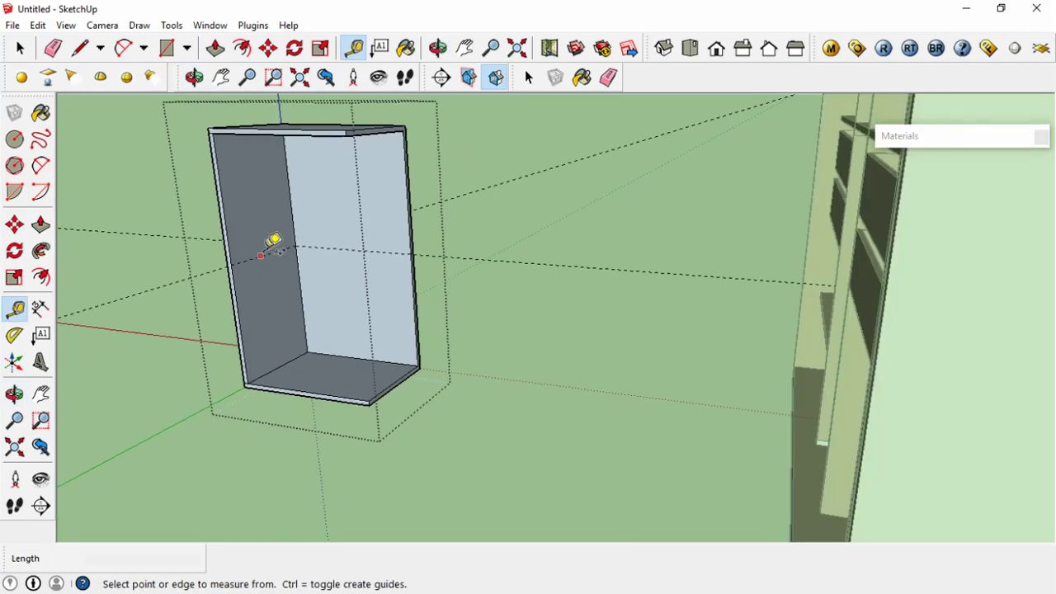
click(243, 179)
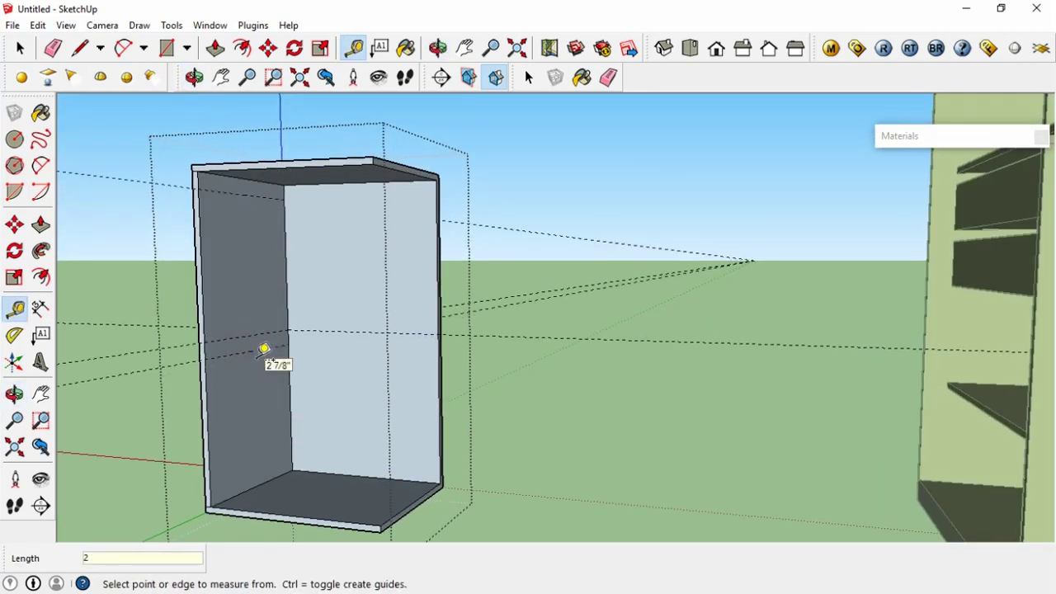
scroll(250, 175, up, 3)
key(c)
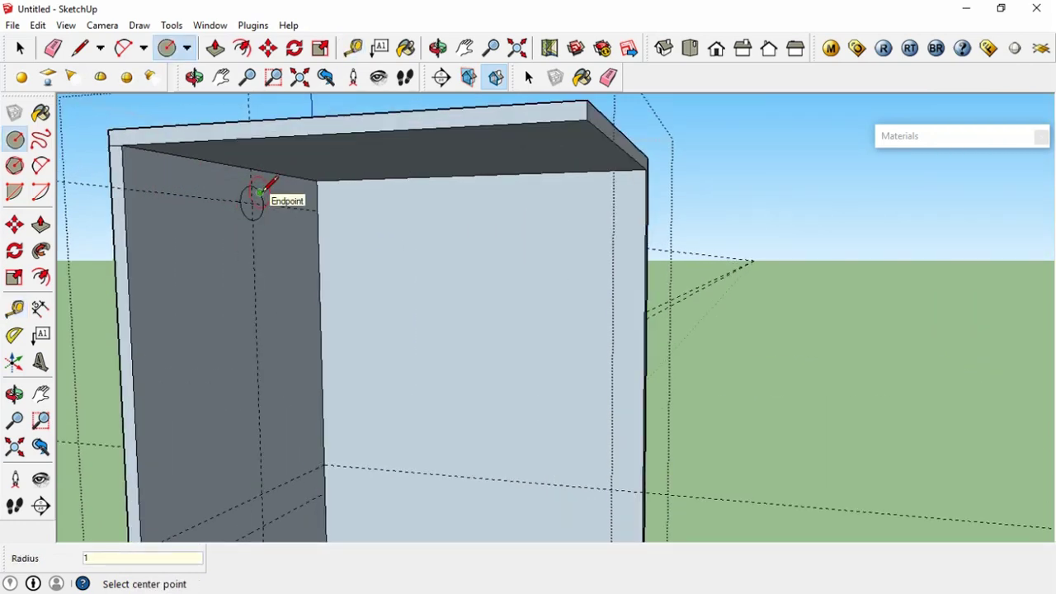
scroll(258, 198, up, 2)
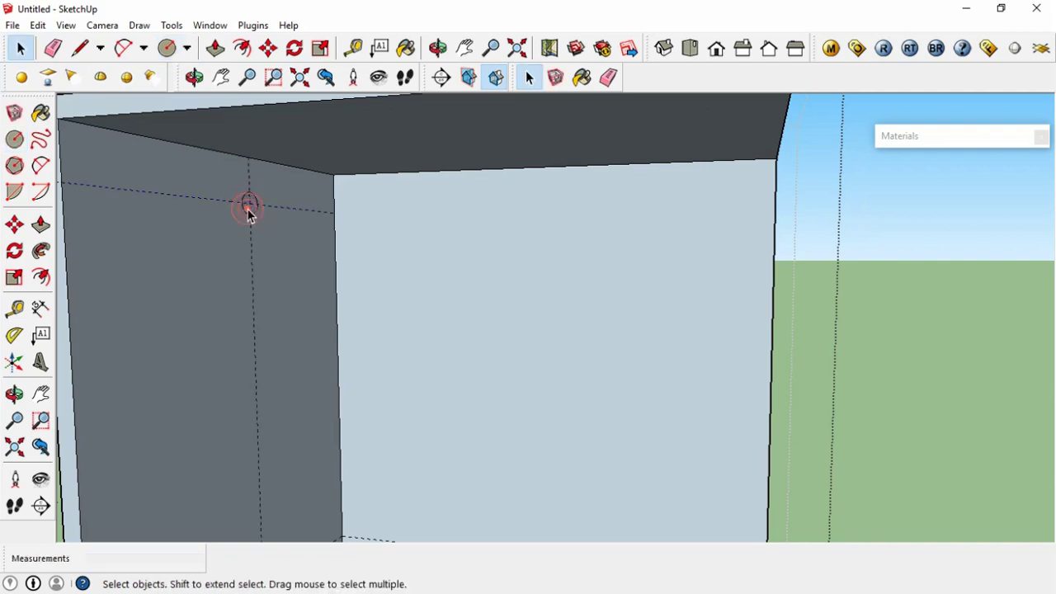
scroll(256, 396, down, 2)
scroll(259, 431, up, 2)
click(252, 450)
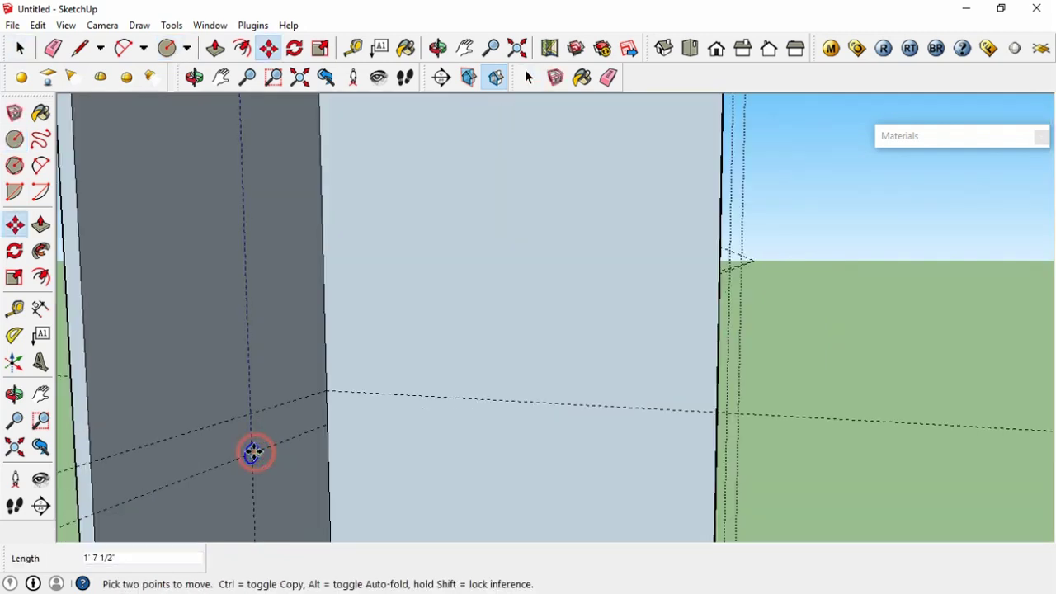
scroll(253, 452, down, 2)
- Make the rod circle a component and copy it lower down the side
key(space)
scroll(240, 203, up, 3)
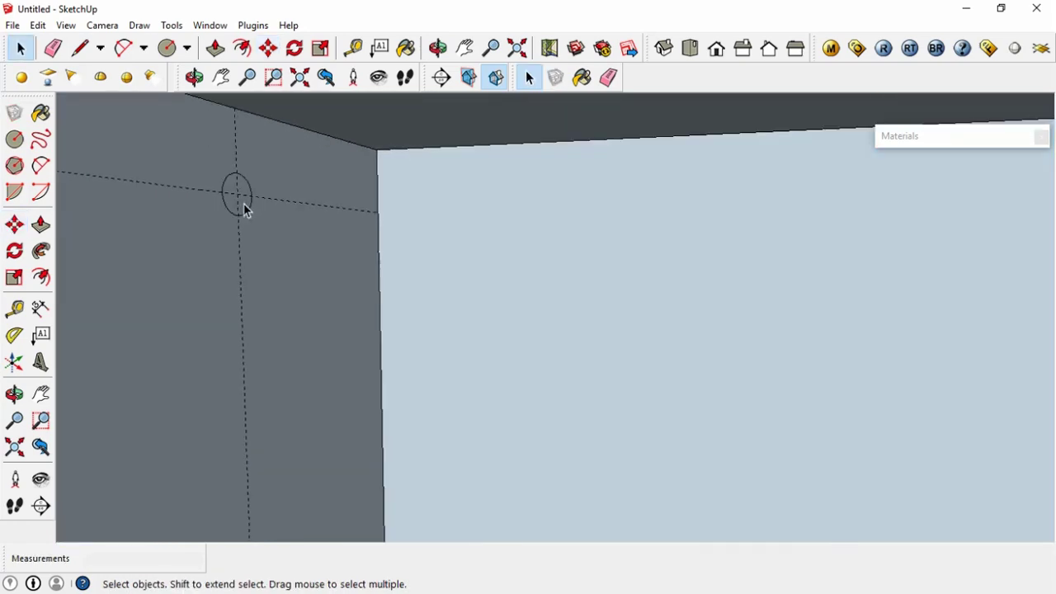
right_click(244, 203)
click(306, 318)
click(538, 371)
ctrl+click(235, 191)
scroll(236, 187, down, 3)
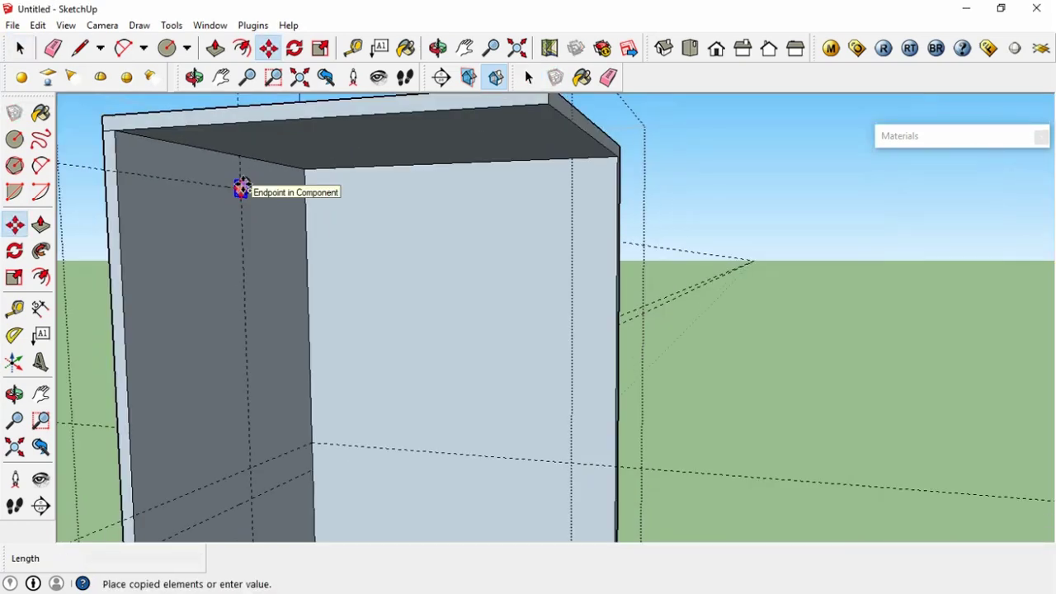
scroll(257, 428, up, 3)
key(space)
- Push/Pull the lower circle across the box into the mid-height hanging rod
key(p)
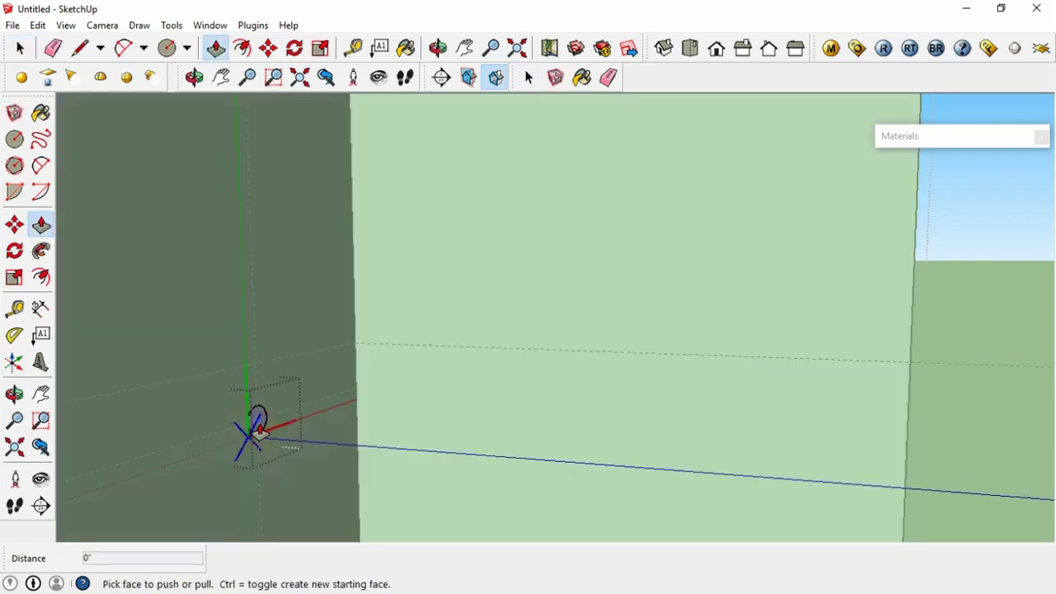
click(257, 420)
scroll(679, 297, down, 3)
scroll(680, 295, down, 2)
click(679, 295)
key(space)
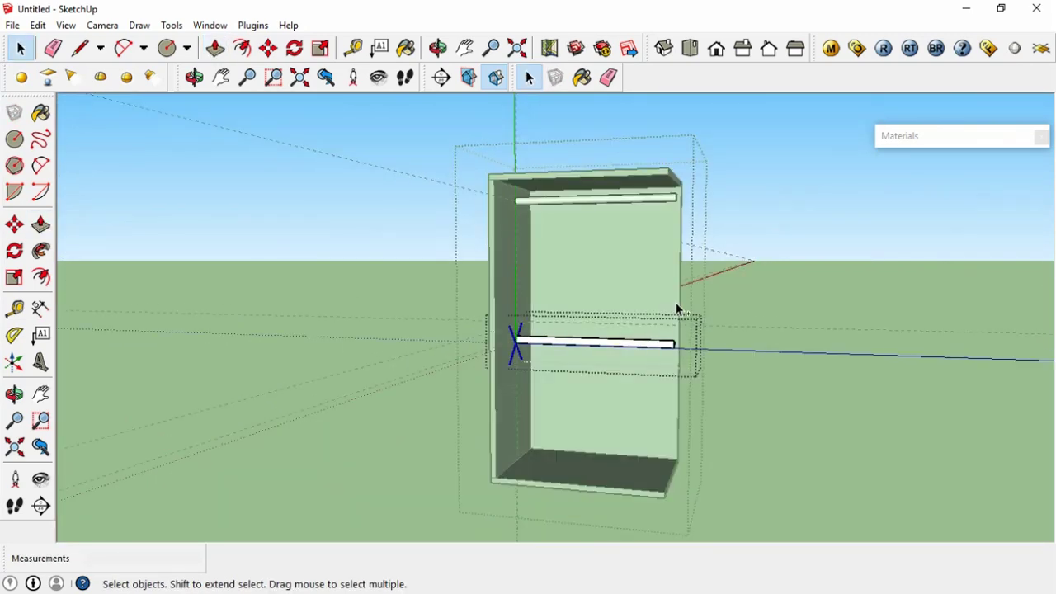
scroll(665, 264, up, 3)
key(r)
- Place a guide from the cabinet edge; start and cancel a rectangle at the top corner
key(space)
click(651, 265)
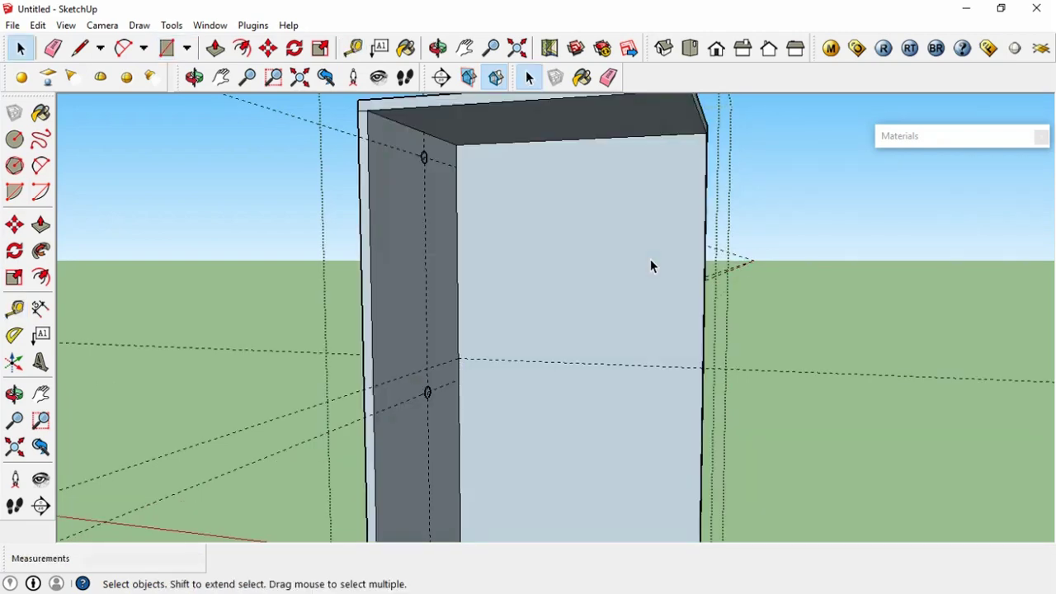
click(706, 224)
scroll(700, 128, down, 3)
key(r)
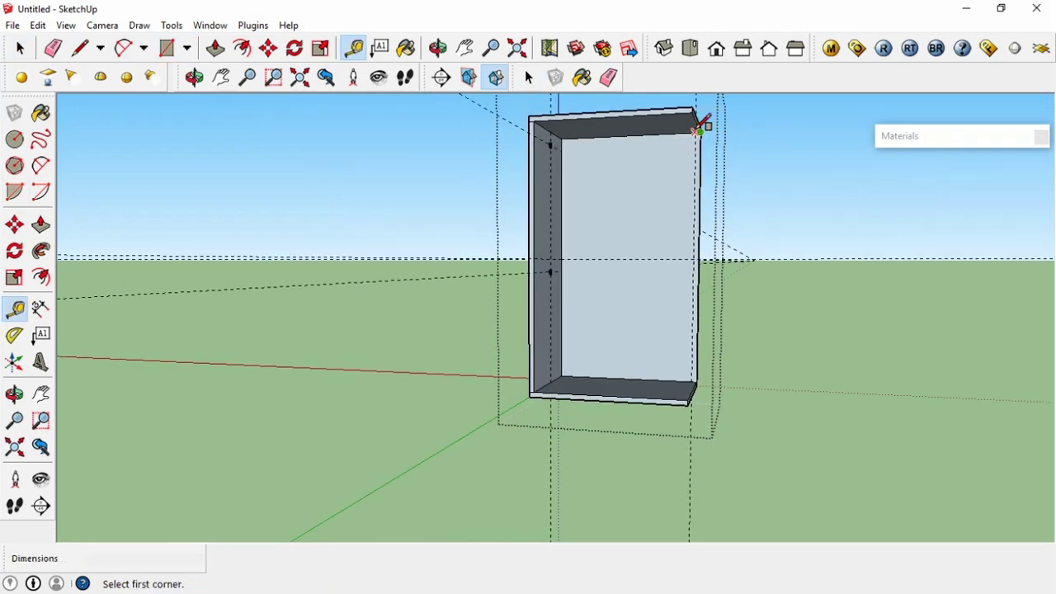
click(703, 125)
scroll(702, 129, up, 2)
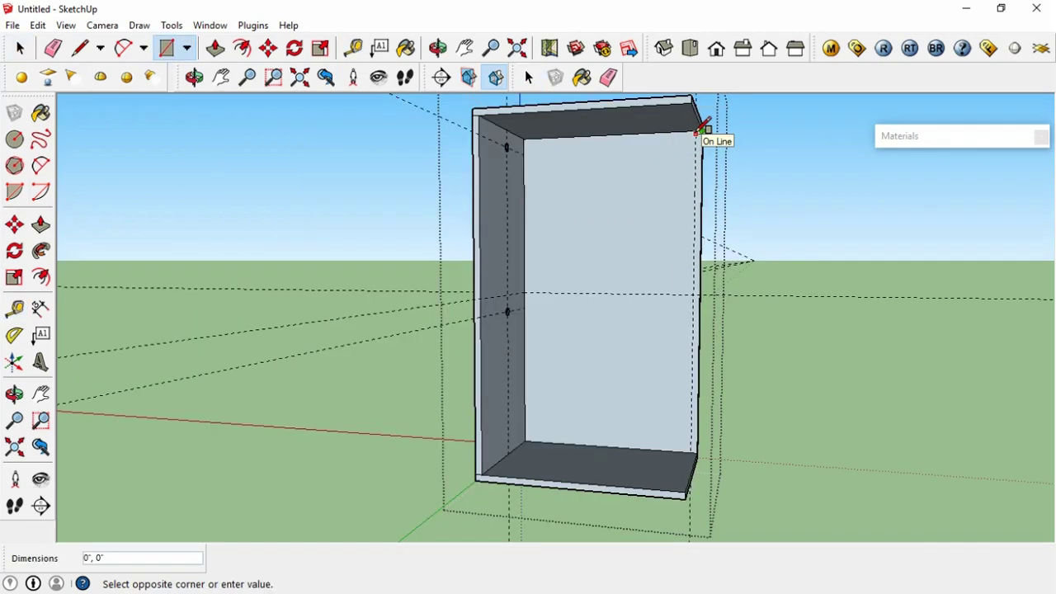
scroll(702, 330, up, 2)
scroll(702, 332, up, 2)
key(Escape)
key(p)
drag(672, 375, 648, 306)
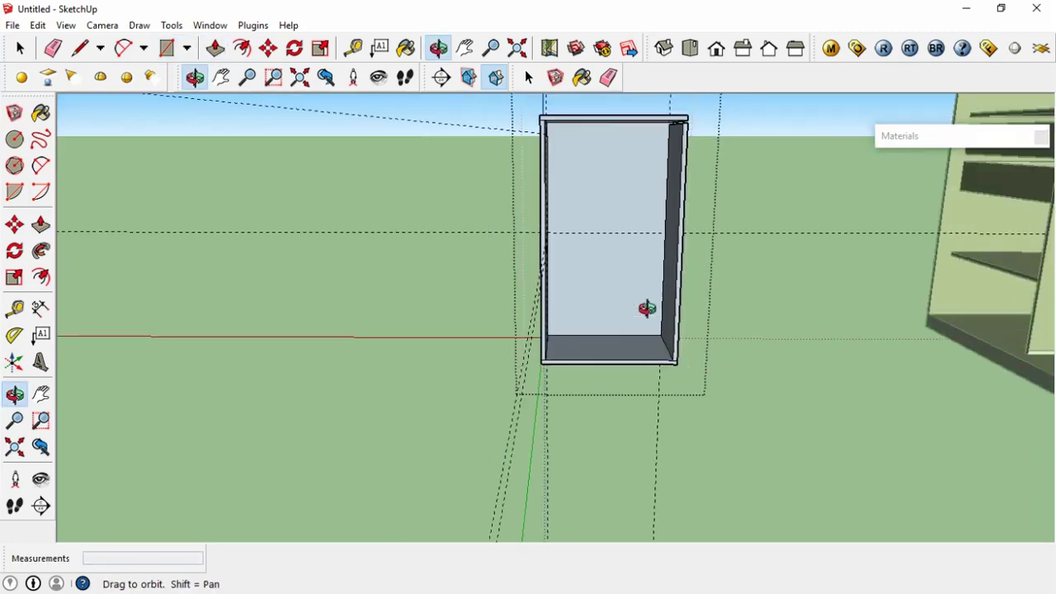
scroll(585, 347, down, 2)
- Push/Pull the top circle across the box to form the upper hanging rod
key(space)
scroll(567, 161, up, 5)
scroll(567, 161, up, 2)
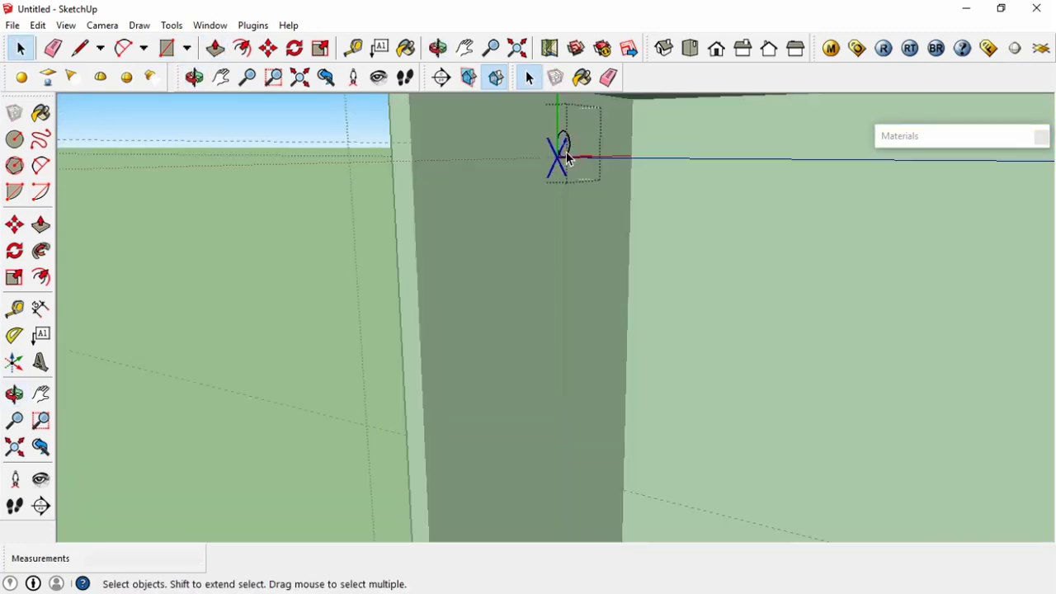
key(p)
click(566, 151)
scroll(795, 176, down, 4)
click(816, 138)
key(space)
key(p)
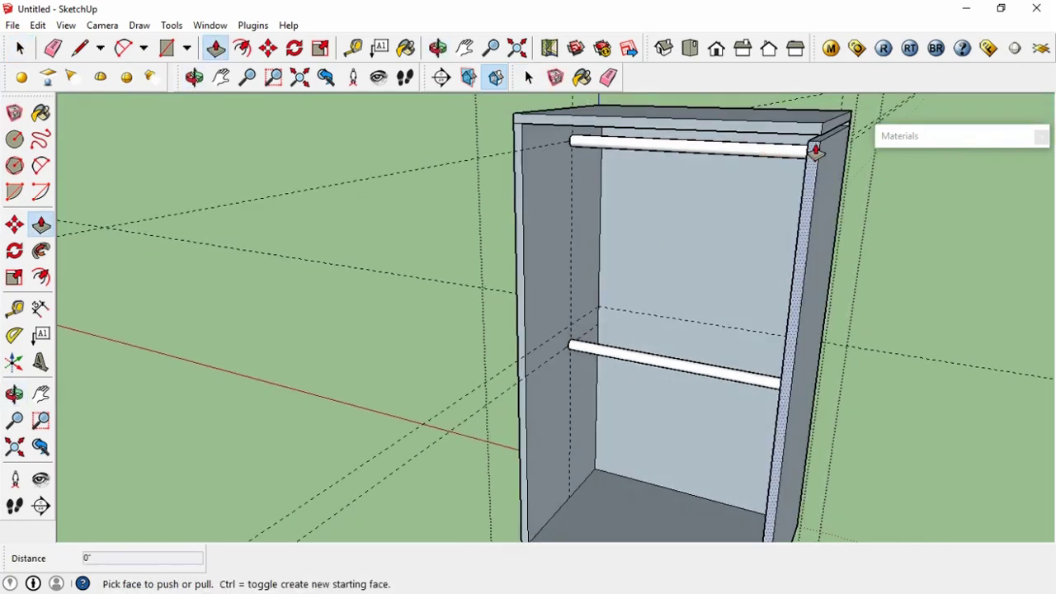
key(o)
mouse_move(820, 130)
mouse_down()
mouse_move(712, 273)
mouse_move(723, 273)
mouse_move(707, 253)
mouse_move(839, 282)
mouse_move(684, 259)
mouse_move(553, 219)
mouse_up()
- Delete all construction guides and paint the box panels with Material1's walnut wood grain
click(38, 24)
click(66, 168)
key(r)
click(500, 137)
click(568, 427)
key(b)
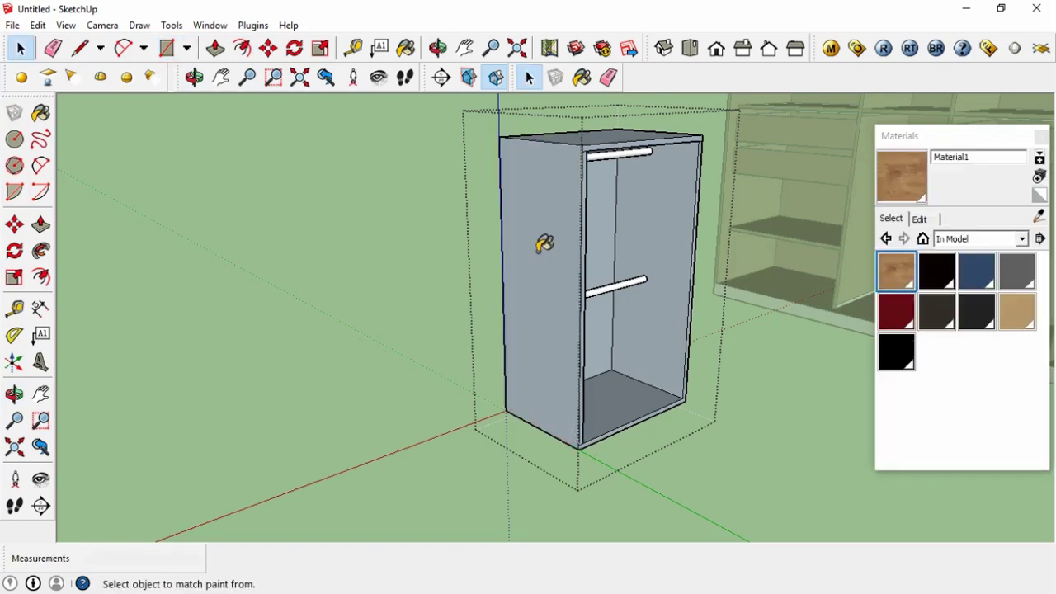
click(542, 243)
- Push/Pull the box's top panel to 3/4" thickness, then push the bottom panel
scroll(696, 217, up, 2)
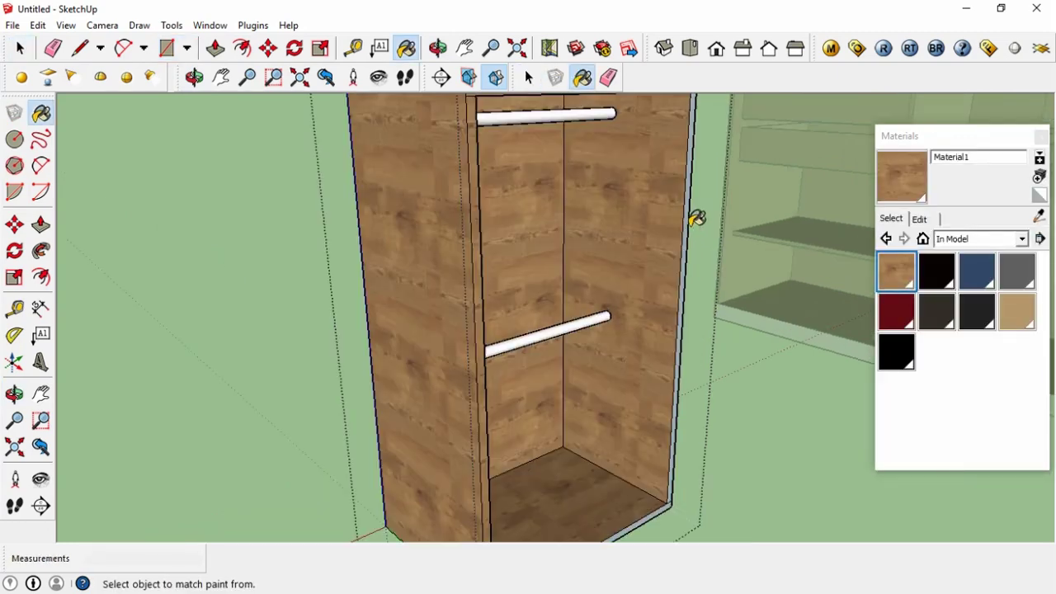
scroll(668, 450, down, 2)
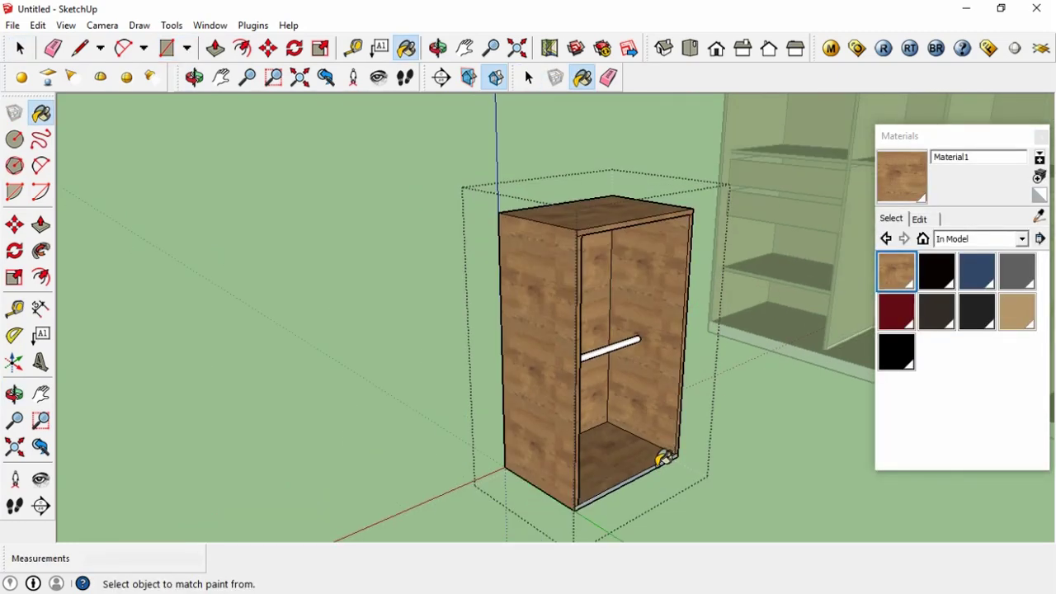
text(p3/4)
key(Return)
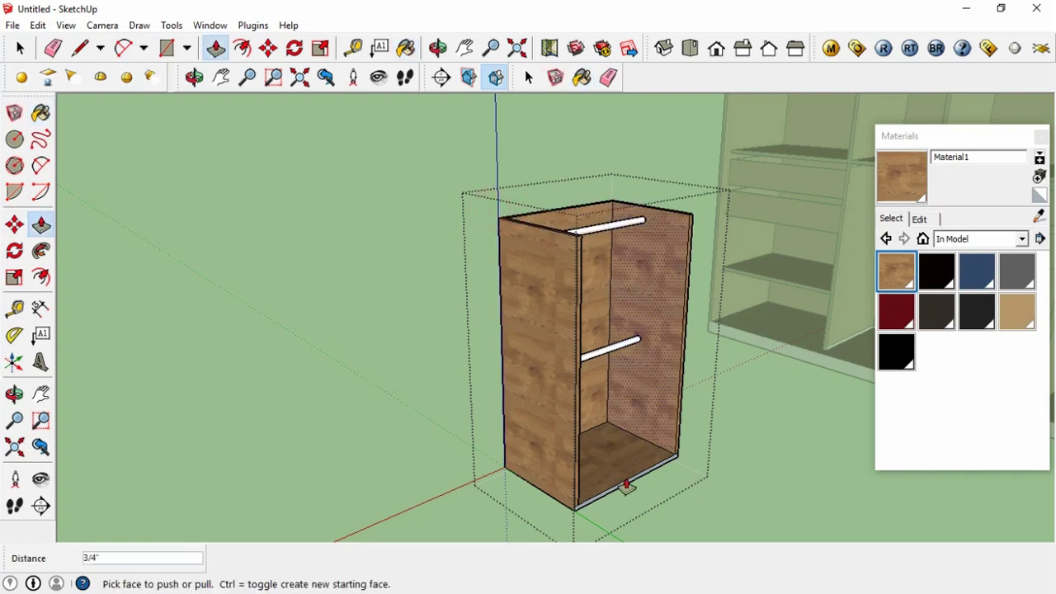
click(605, 498)
mouse_move(498, 356)
middle_down()
mouse_move(523, 313)
mouse_move(454, 354)
mouse_move(722, 384)
middle_up()
key(space)
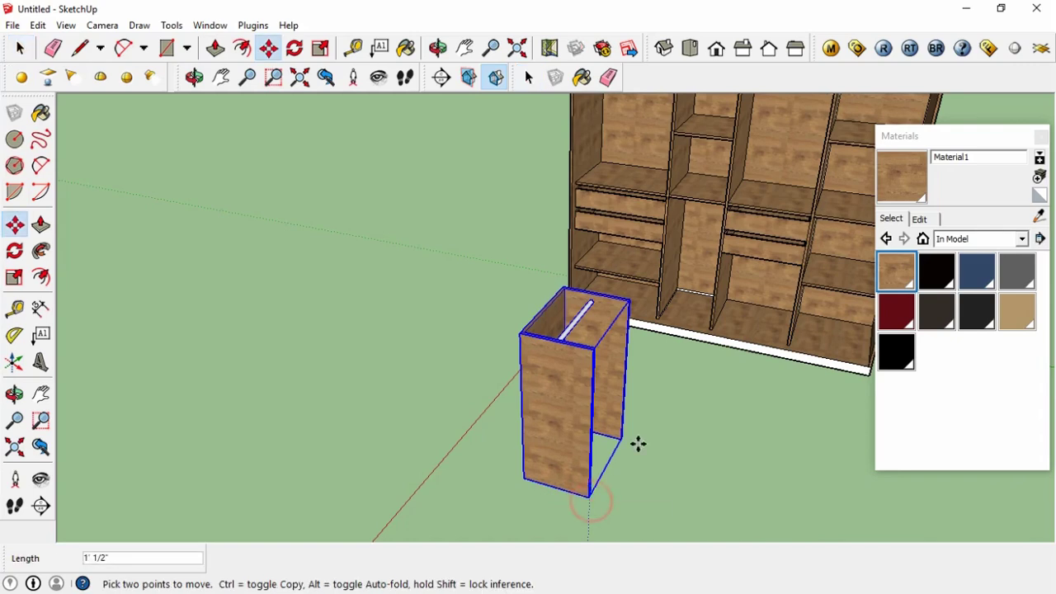
- Move the wood box into the wardrobe's middle bay
click(590, 496)
click(706, 323)
middle_drag(705, 323, 601, 146)
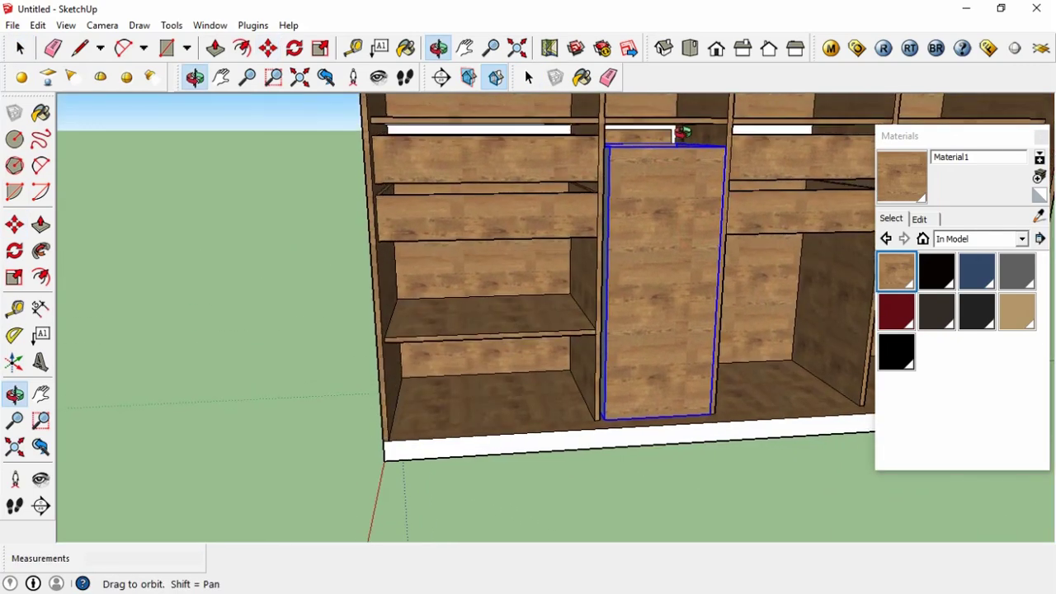
key(l)
scroll(720, 145, up, 3)
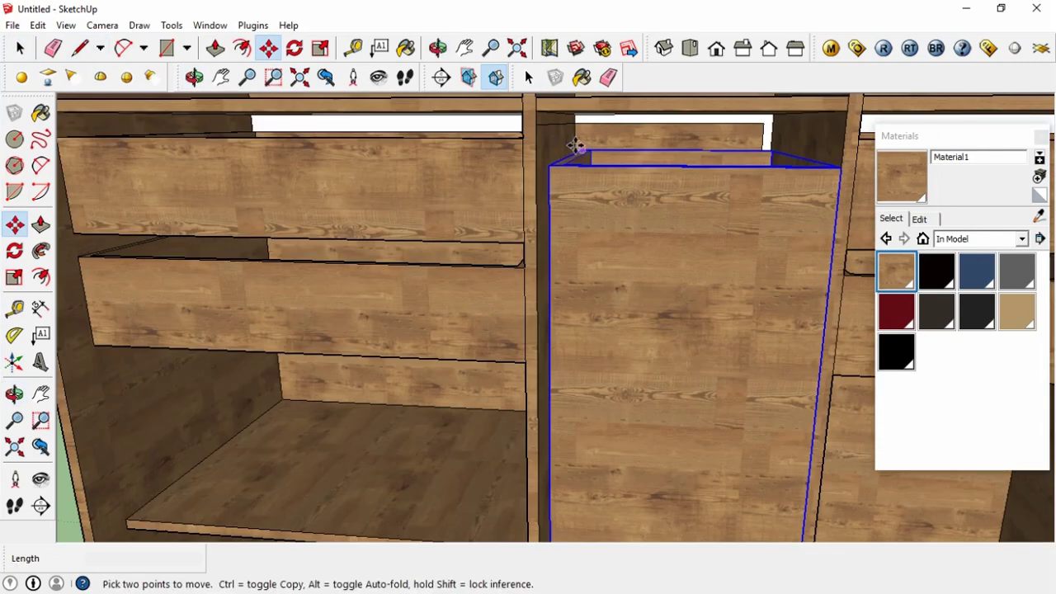
- Reposition the box against the divider and inspect the wardrobe interior
click(578, 146)
click(571, 122)
scroll(571, 124, down, 3)
middle_drag(571, 122, 731, 288)
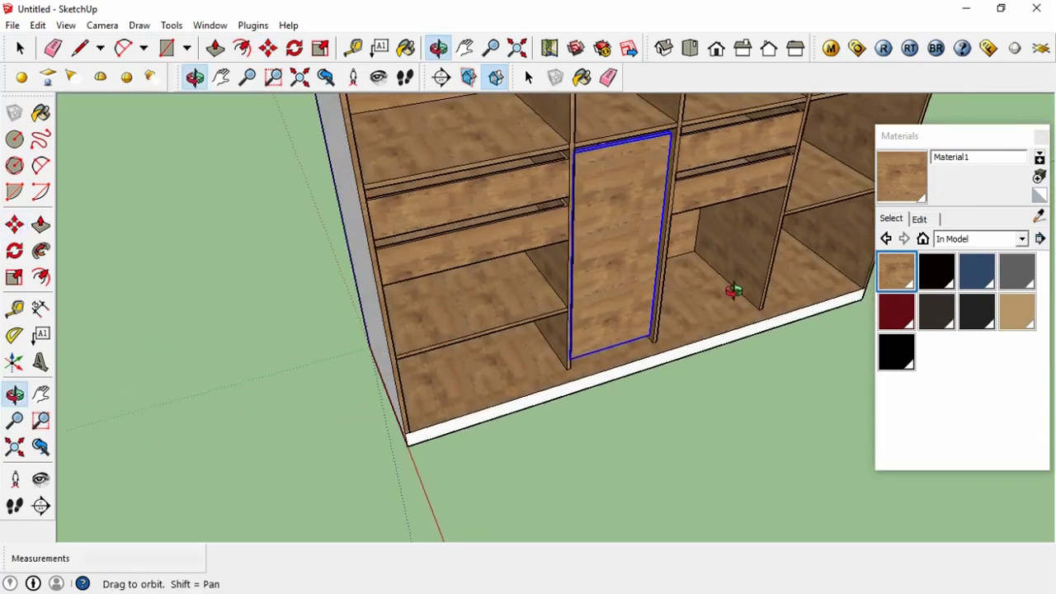
key(space)
click(643, 471)
mouse_move(644, 471)
middle_down()
mouse_move(611, 274)
mouse_move(700, 392)
middle_up()
scroll(514, 193, up, 5)
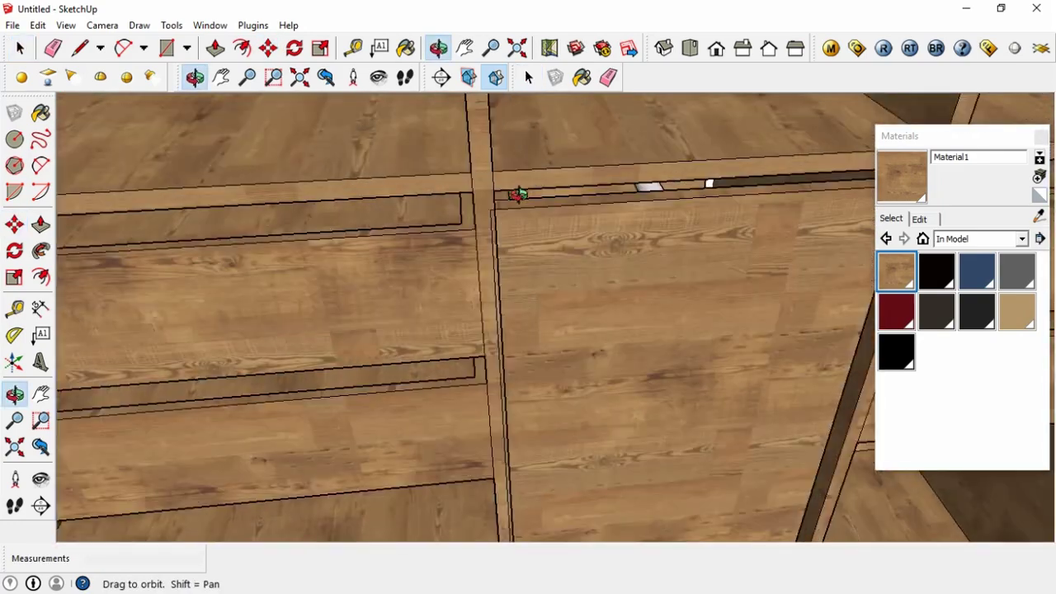
scroll(530, 251, up, 2)
- Move the door panel 1/2" so it sits flush against the divider
click(531, 251)
key(m)
click(521, 172)
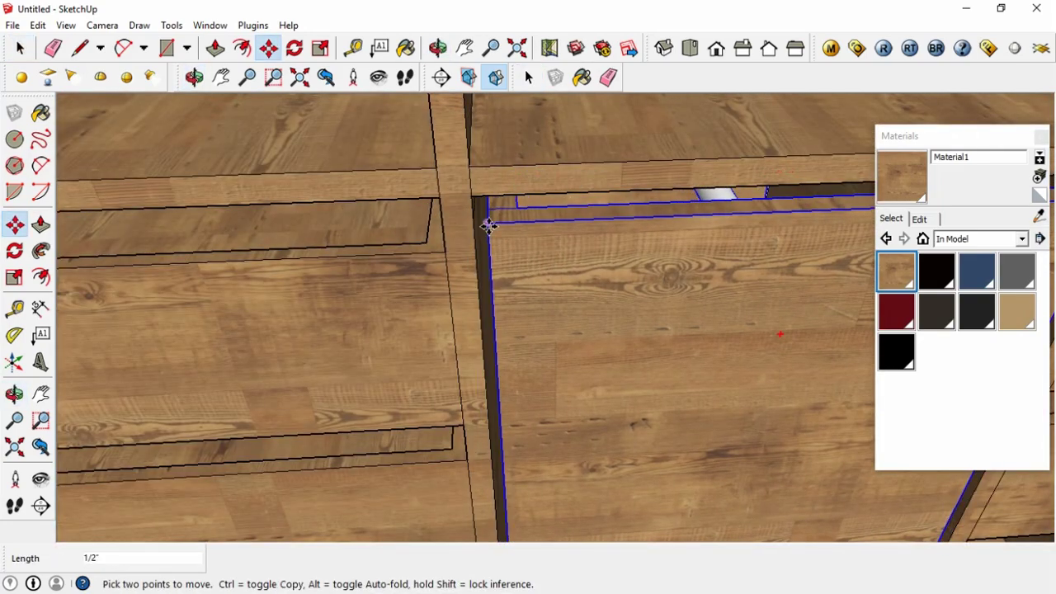
click(485, 228)
key(space)
scroll(477, 234, down, 7)
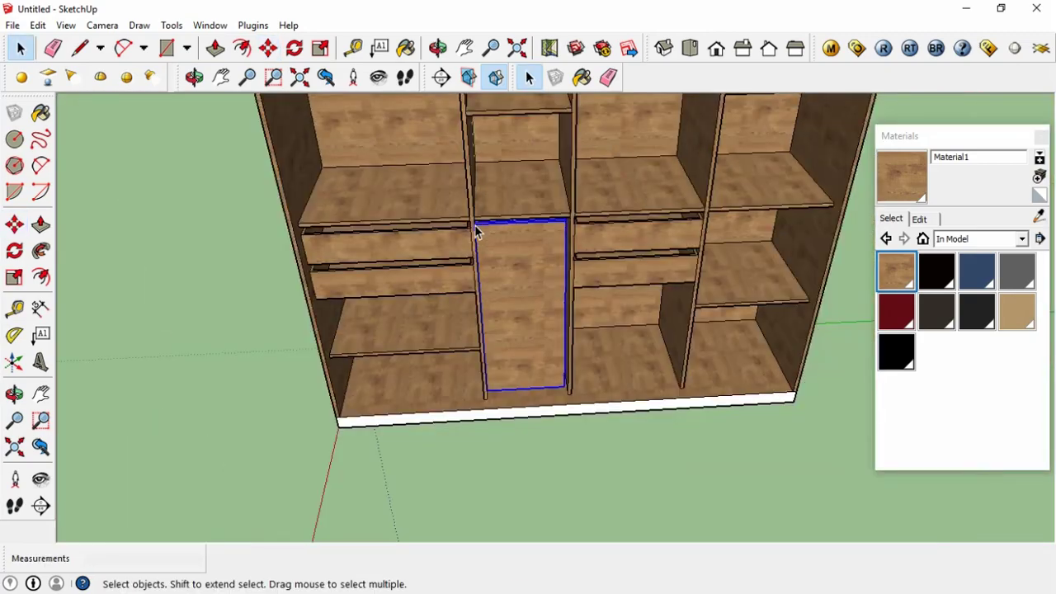
- Orbit around the wardrobe to check the fitted panel from front-left and front-right
middle_drag(476, 232, 534, 270)
mouse_move(535, 397)
middle_down()
mouse_move(660, 311)
mouse_move(566, 252)
mouse_move(480, 291)
middle_up()
scroll(546, 385, down, 5)
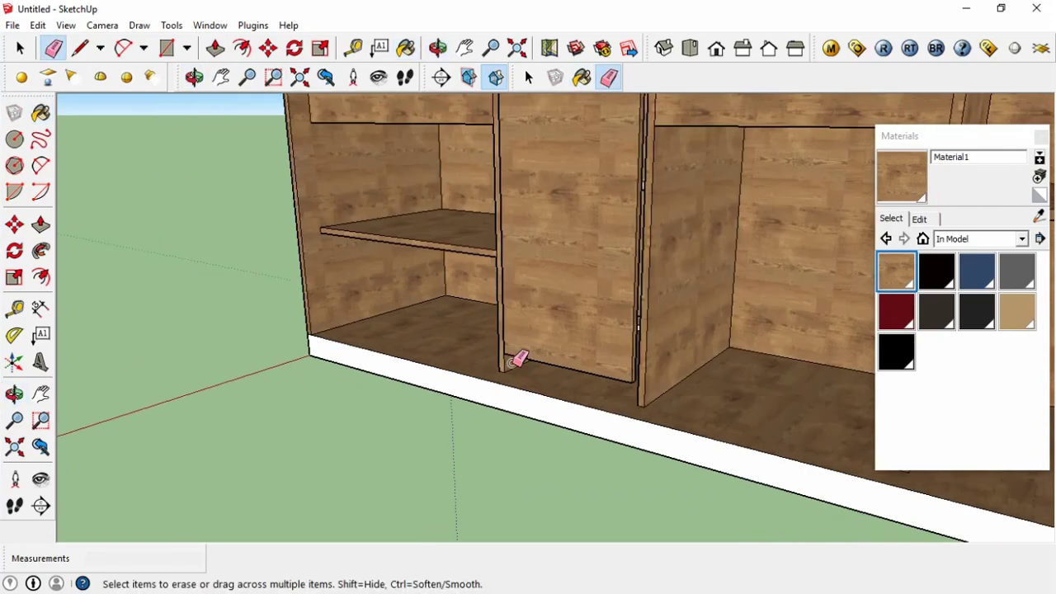
scroll(517, 358, down, 3)
mouse_move(681, 313)
middle_down()
mouse_move(613, 189)
mouse_move(712, 218)
mouse_move(507, 239)
mouse_move(618, 231)
mouse_move(577, 295)
middle_up()
scroll(556, 228, up, 2)
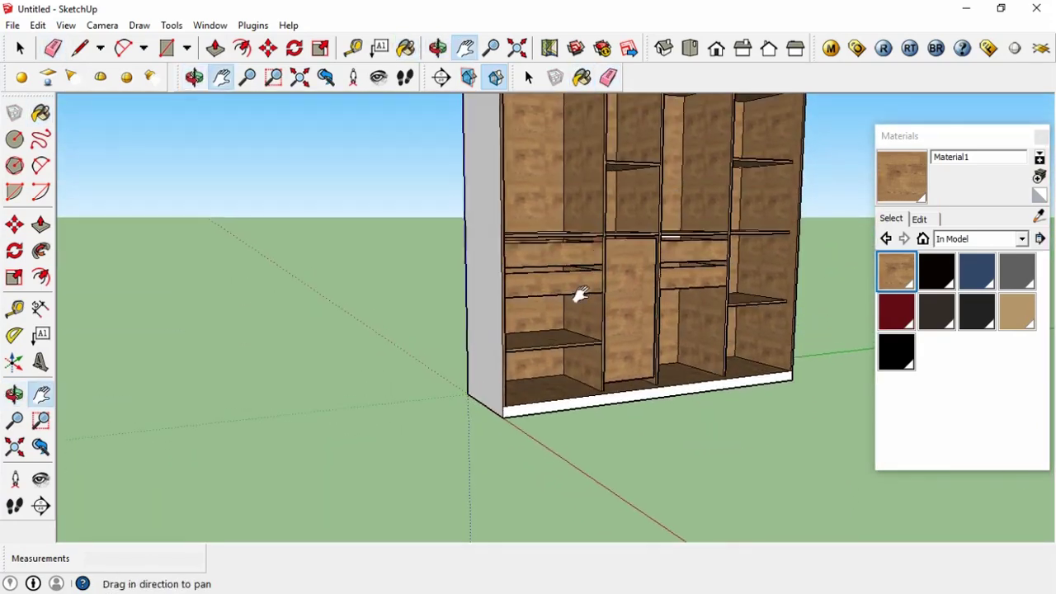
scroll(532, 212, up, 3)
middle_drag(572, 204, 441, 266)
scroll(429, 297, down, 4)
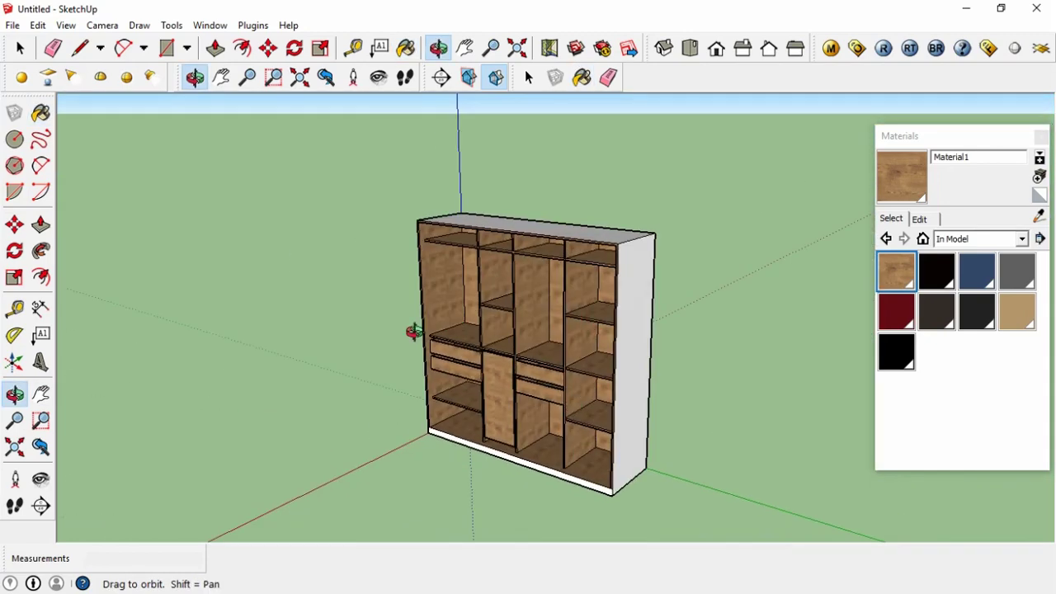
middle_drag(412, 330, 504, 361)
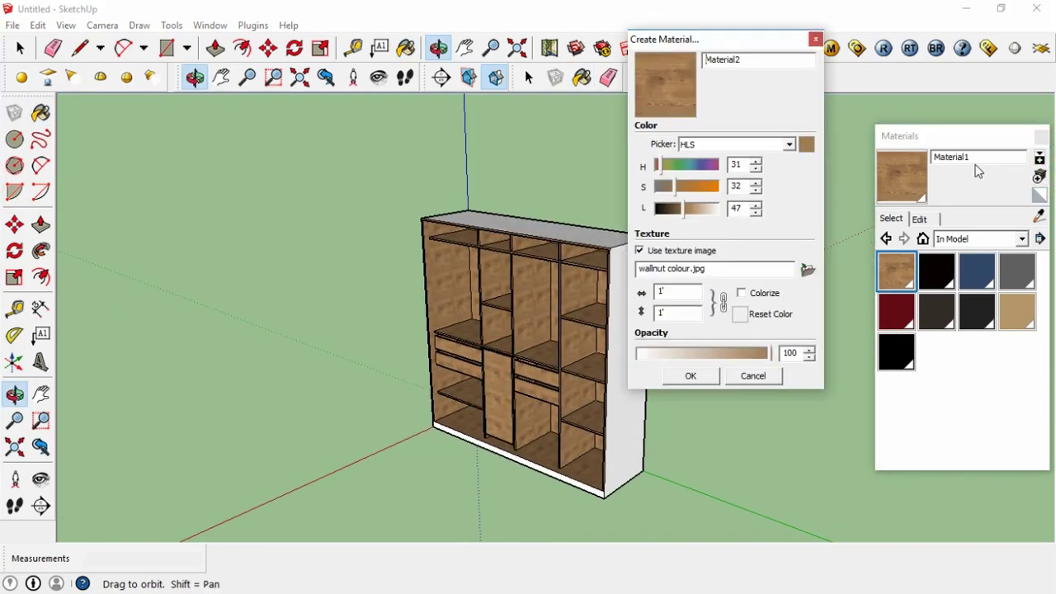
- Create Material2 from the light laminate texture image
click(807, 271)
scroll(806, 273, down, 3)
click(731, 154)
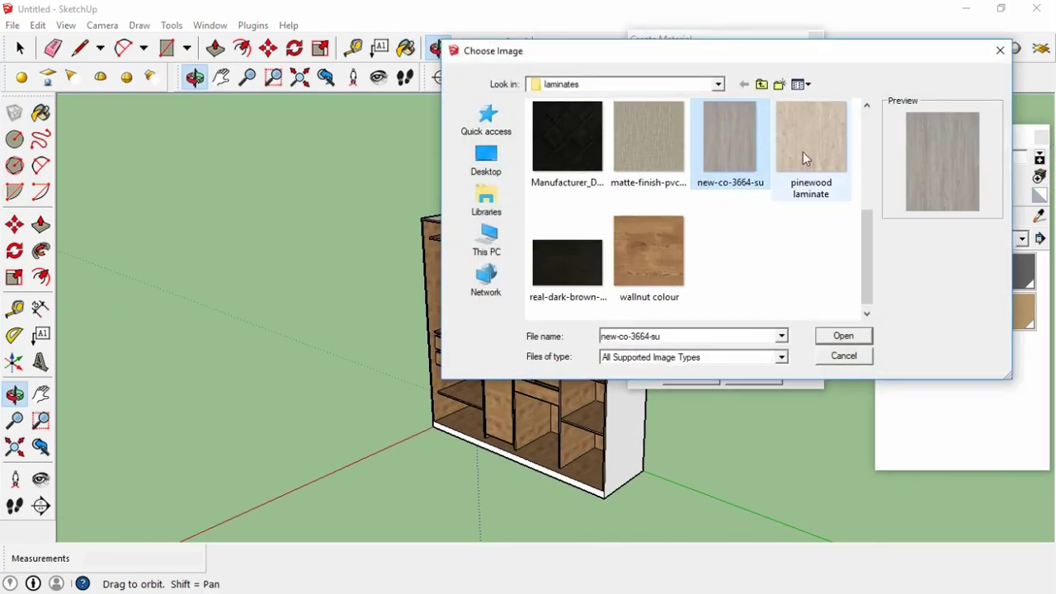
click(840, 330)
click(690, 376)
scroll(644, 247, up, 2)
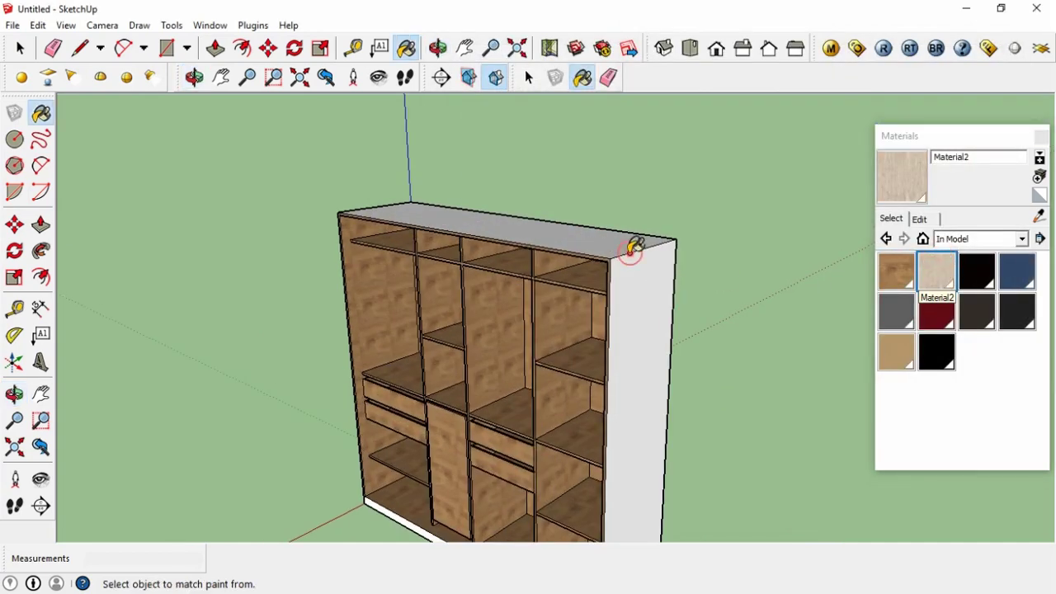
scroll(625, 427, down, 2)
scroll(624, 428, up, 3)
mouse_move(366, 253)
middle_down()
mouse_move(667, 264)
mouse_move(384, 297)
middle_up()
- Paint the upper middle drawer front and centre door with Material2's light laminate
key(m)
click(589, 285)
scroll(594, 281, down, 3)
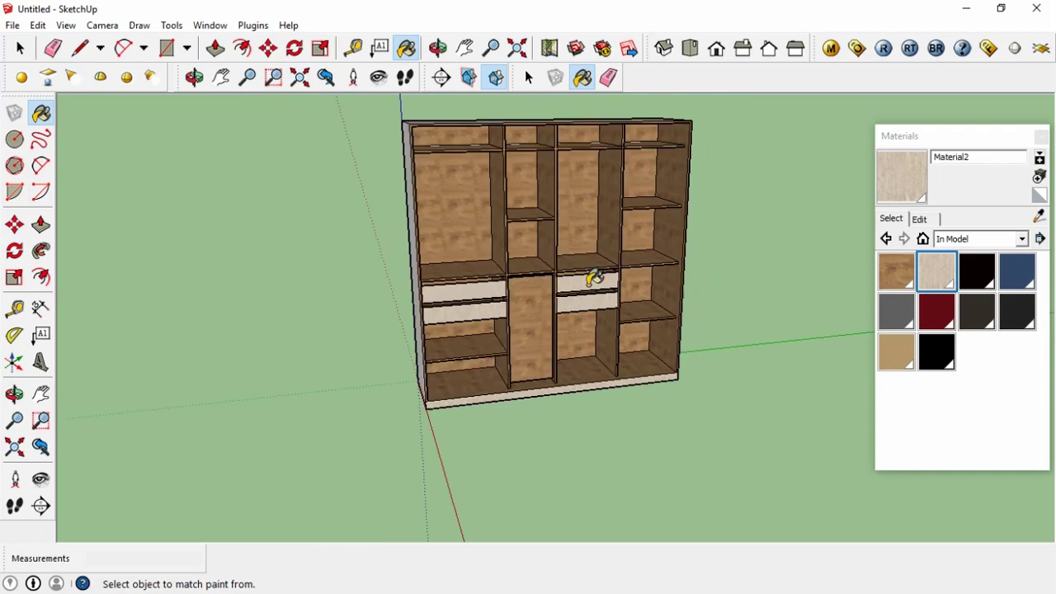
mouse_move(594, 276)
middle_down()
mouse_move(330, 292)
mouse_move(629, 301)
mouse_move(637, 283)
mouse_move(385, 327)
middle_up()
scroll(683, 151, up, 3)
scroll(683, 151, down, 3)
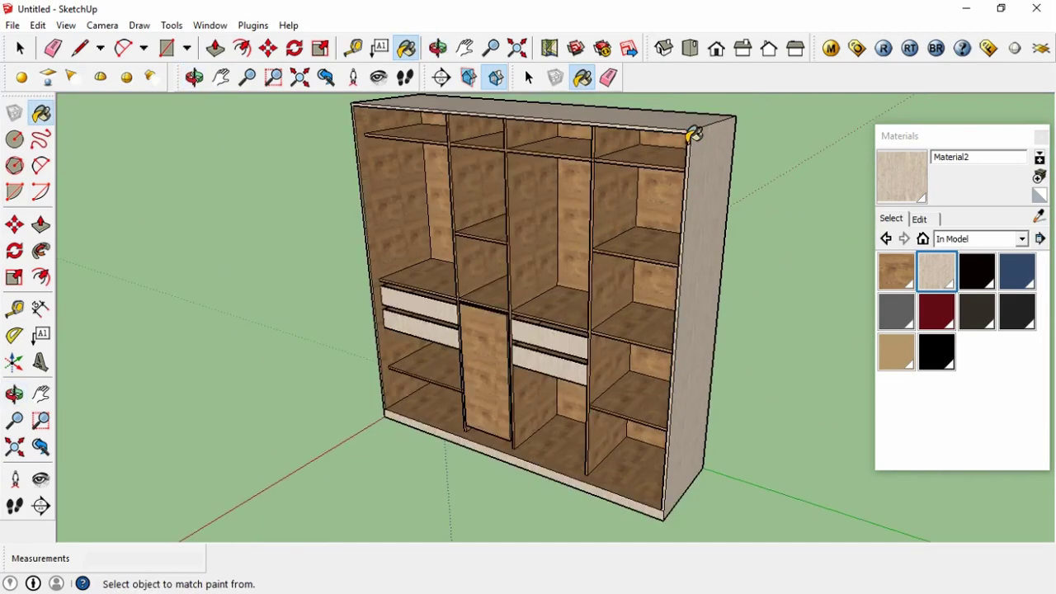
scroll(537, 292, down, 2)
mouse_move(691, 134)
middle_down()
mouse_move(483, 353)
mouse_move(714, 316)
mouse_move(530, 338)
mouse_move(474, 198)
middle_up()
scroll(478, 319, up, 2)
click(472, 353)
- Copy the wardrobe with Move plus Ctrl and place the copy beside the original
drag(475, 198, 716, 481)
key(space)
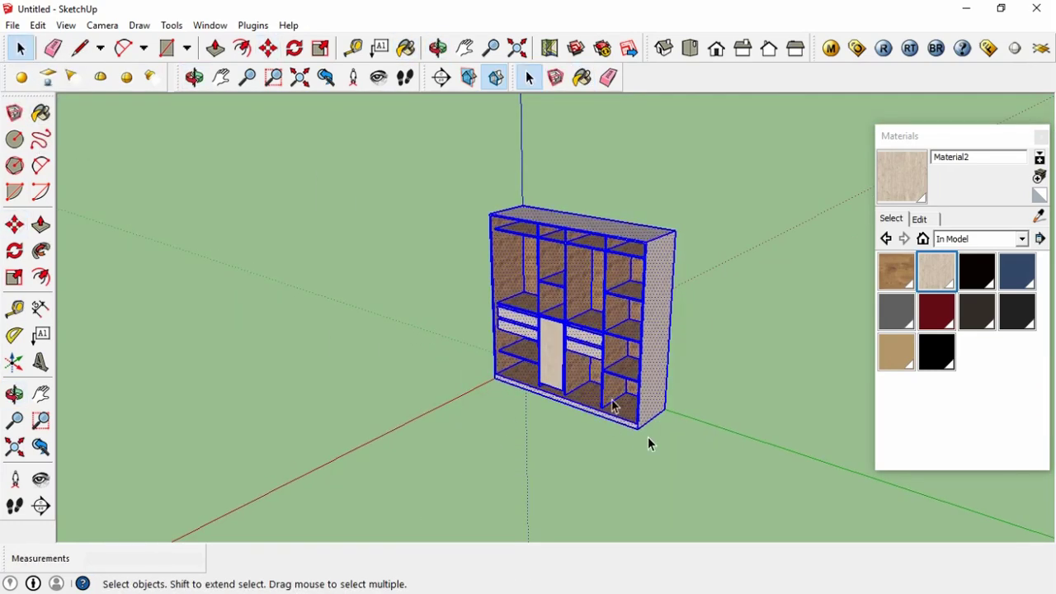
right_click(578, 370)
key(m)
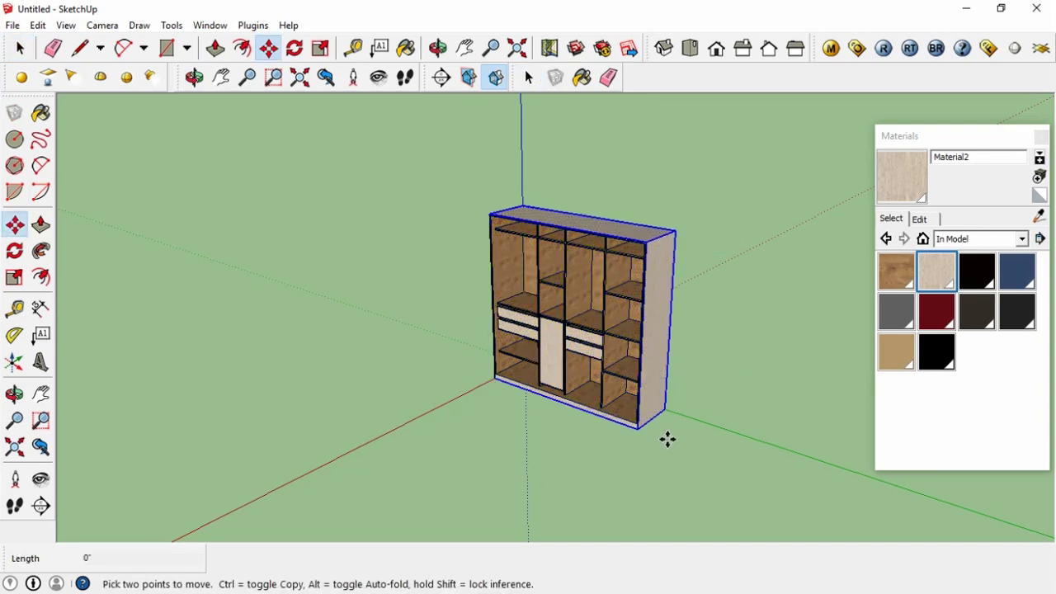
key(Escape)
click(494, 379)
key(ctrl)
click(682, 446)
mouse_move(682, 446)
shift+middle_down()
mouse_move(608, 405)
mouse_move(766, 321)
shift+middle_up()
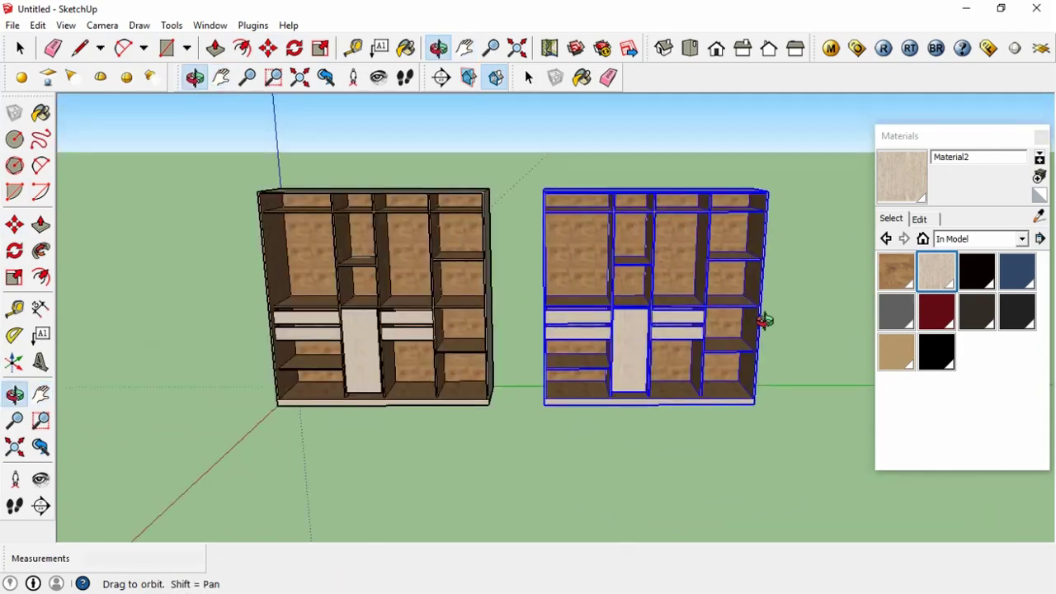
key(space)
- Orbit to an angled view of both cabinets and open the copy for editing
mouse_move(977, 125)
middle_down()
mouse_move(783, 199)
mouse_move(632, 351)
middle_up()
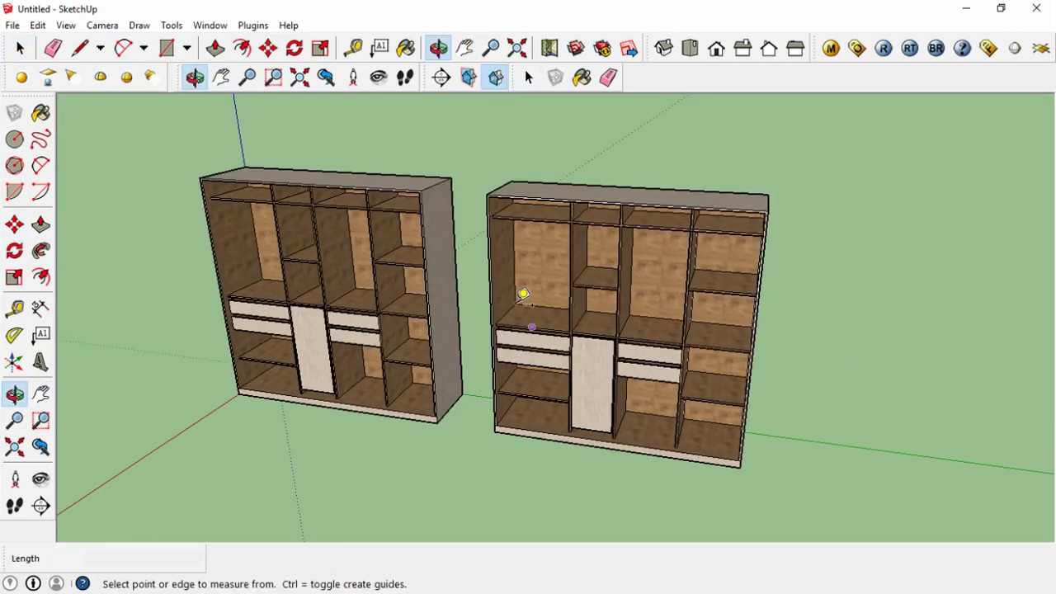
scroll(495, 189, up, 2)
key(space)
scroll(495, 189, down, 1)
double_click(498, 198)
- Draw a rectangle covering the copied cabinet's front and make it a group
key(r)
scroll(495, 192, up, 3)
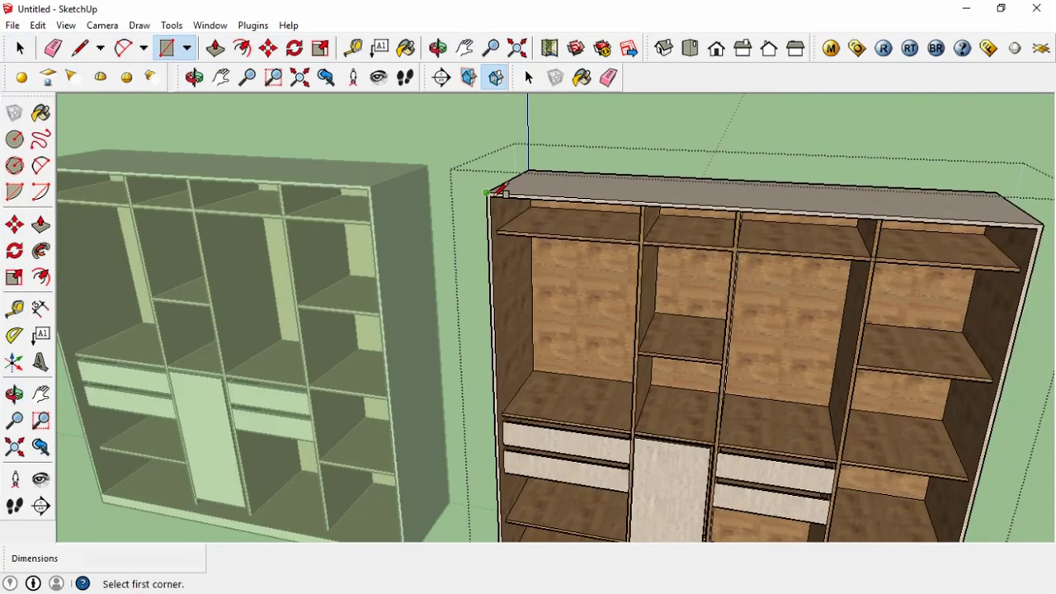
scroll(498, 191, up, 3)
click(501, 185)
scroll(501, 184, down, 3)
scroll(734, 460, up, 3)
scroll(735, 466, up, 1)
click(736, 471)
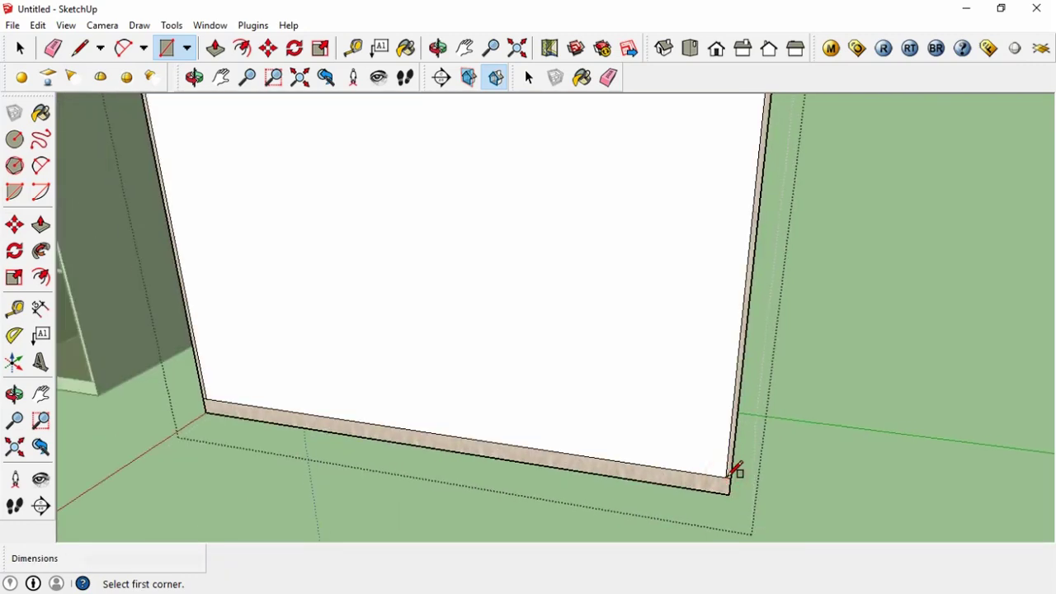
scroll(736, 471, down, 3)
key(space)
right_click(660, 361)
click(701, 261)
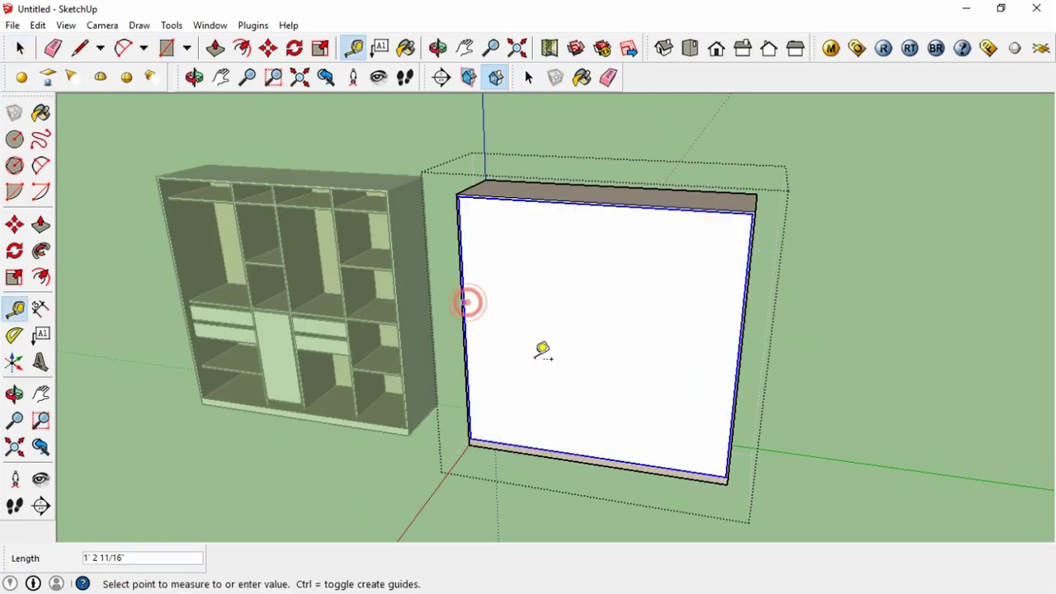
- Move the front panel group forward in front of the cabinet
scroll(595, 443, up, 1)
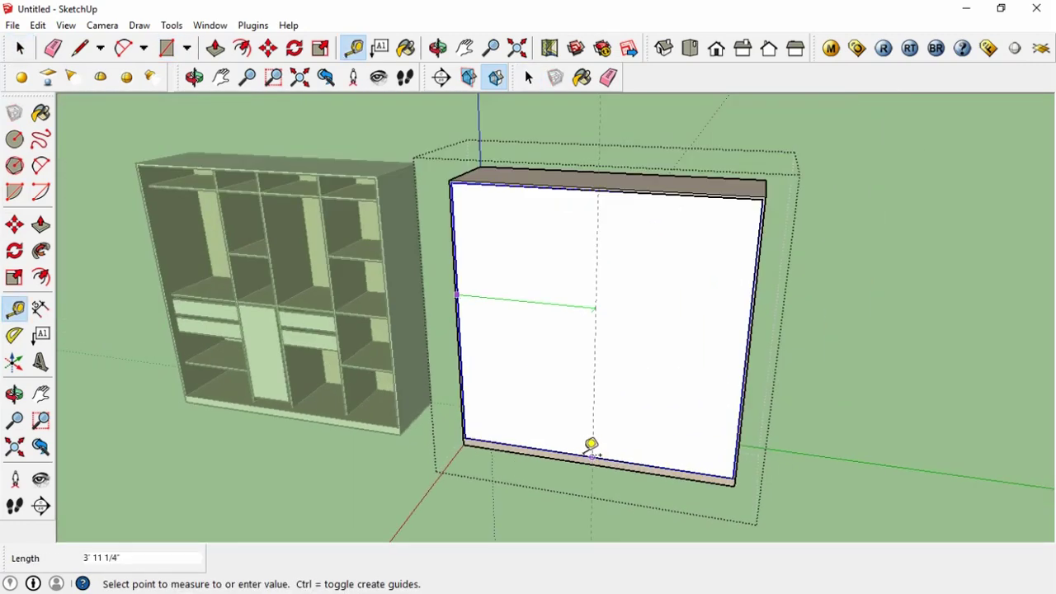
key(space)
click(611, 424)
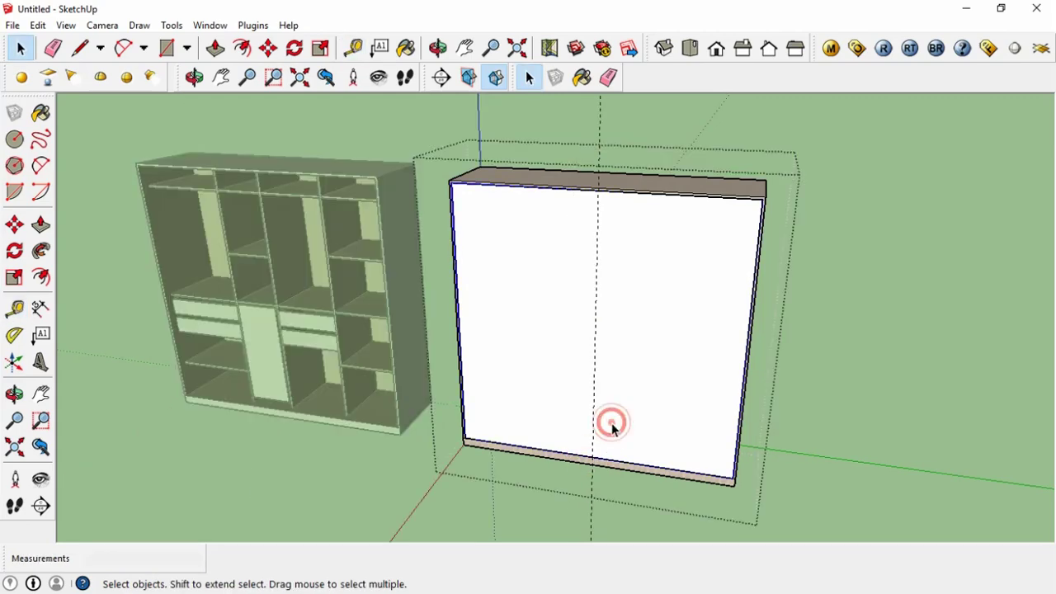
click(732, 477)
click(728, 504)
- Pull the front panel out to 1" door thickness
key(t)
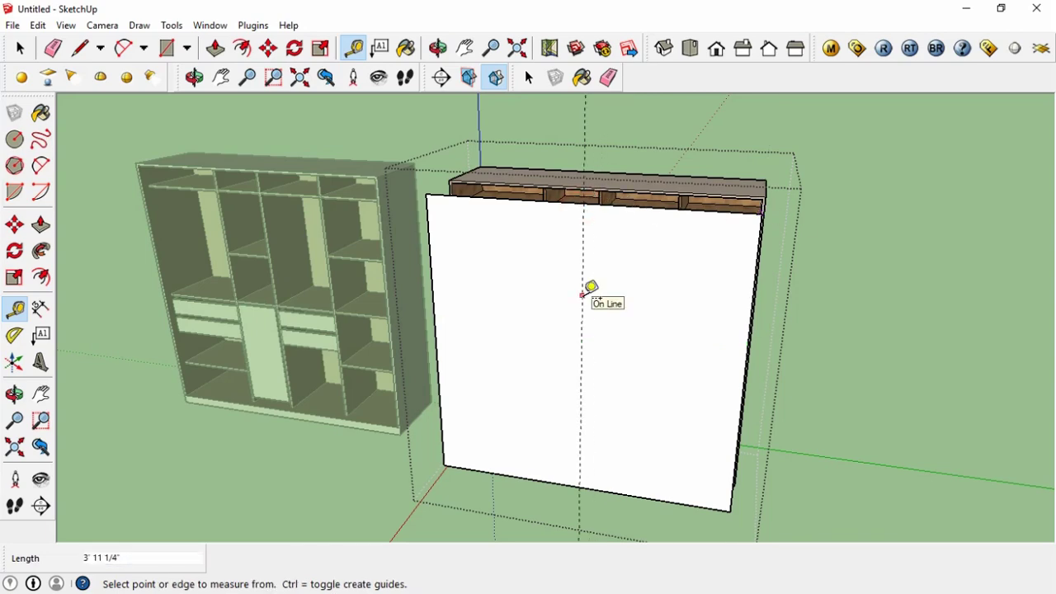
key(p)
middle_drag(608, 311, 619, 283)
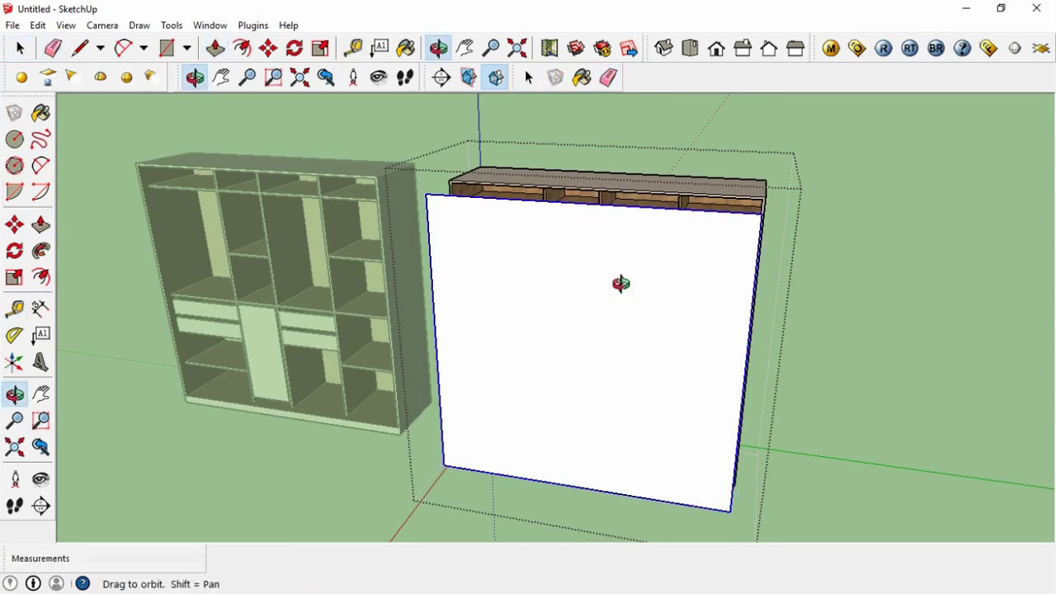
drag(622, 284, 627, 294)
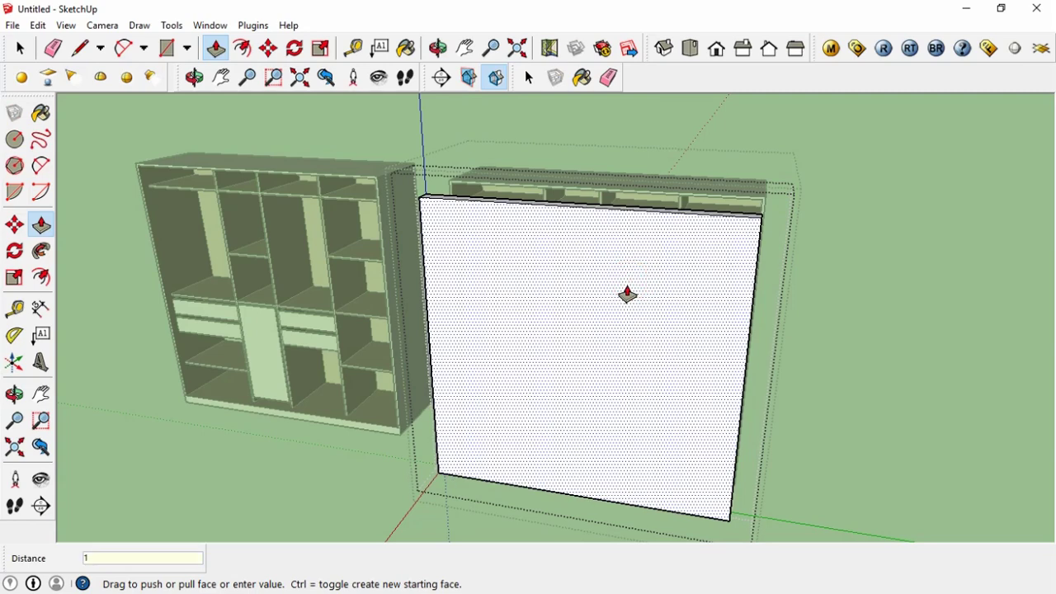
middle_drag(627, 294, 659, 340)
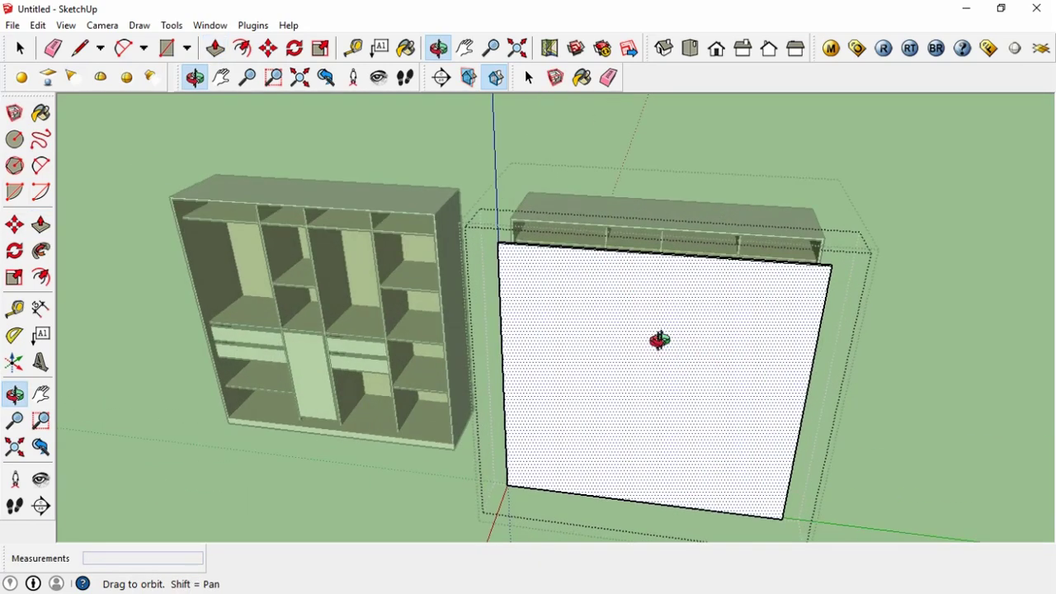
- Mark the middle of the panel's width to split it into two doors
key(t)
click(501, 351)
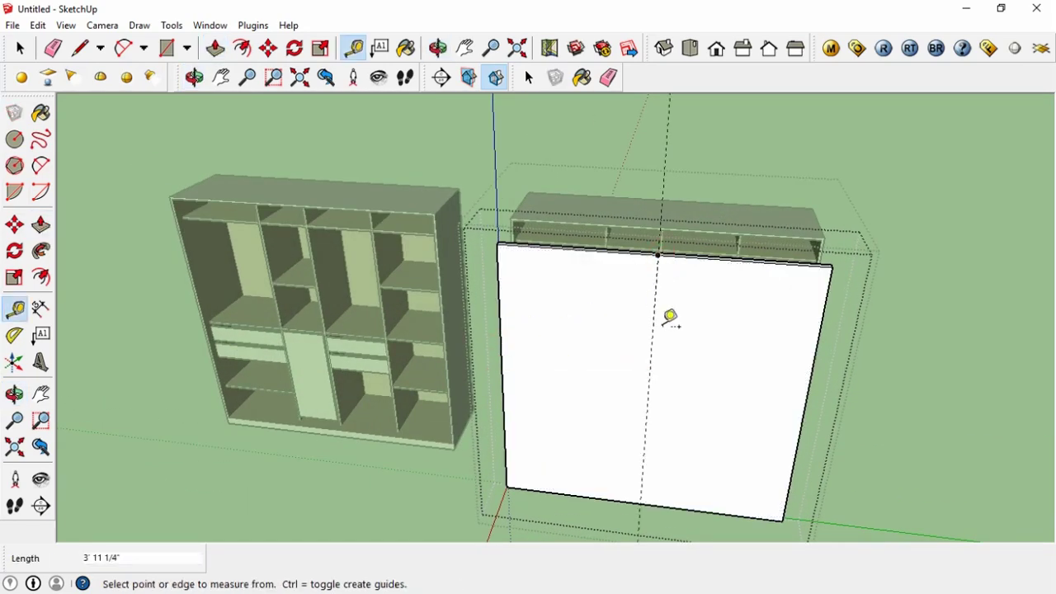
key(p)
scroll(677, 271, up, 2)
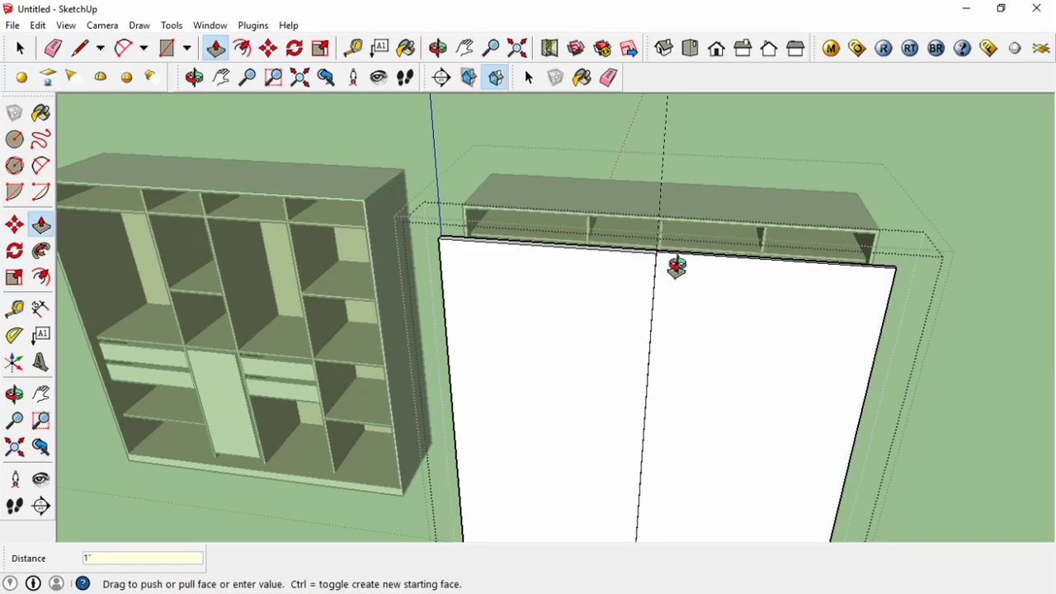
mouse_move(676, 272)
middle_down()
mouse_move(549, 349)
mouse_move(677, 310)
mouse_move(695, 375)
mouse_move(1023, 368)
mouse_move(869, 327)
middle_up()
scroll(676, 309, down, 2)
- Paint the door faces with Material2's light laminate
key(space)
click(720, 326)
key(b)
click(778, 288)
key(space)
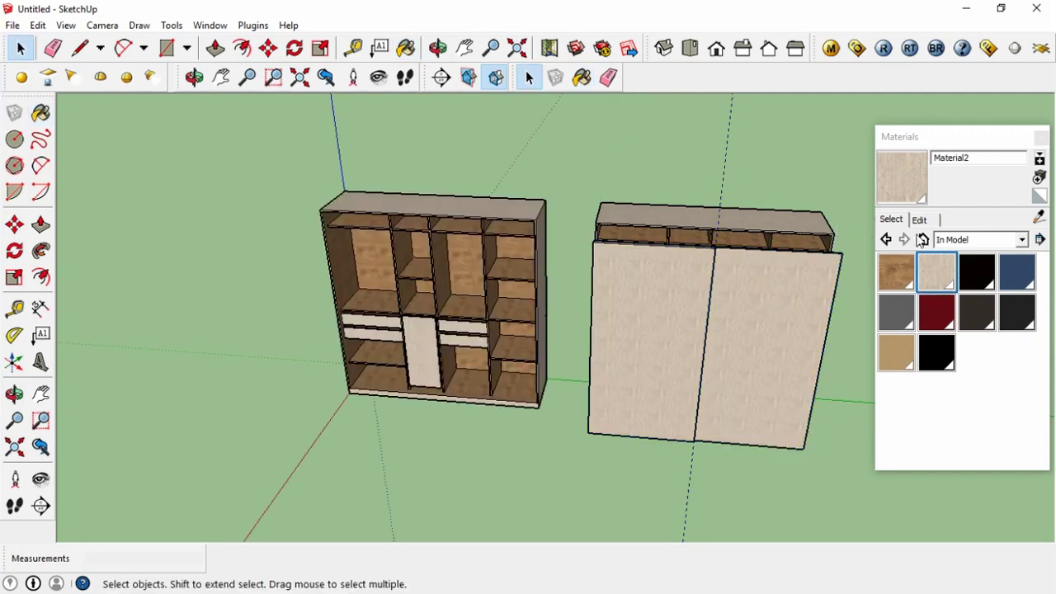
- Resize Material2's texture width to 48 inches and close the Materials panel
click(919, 219)
click(918, 389)
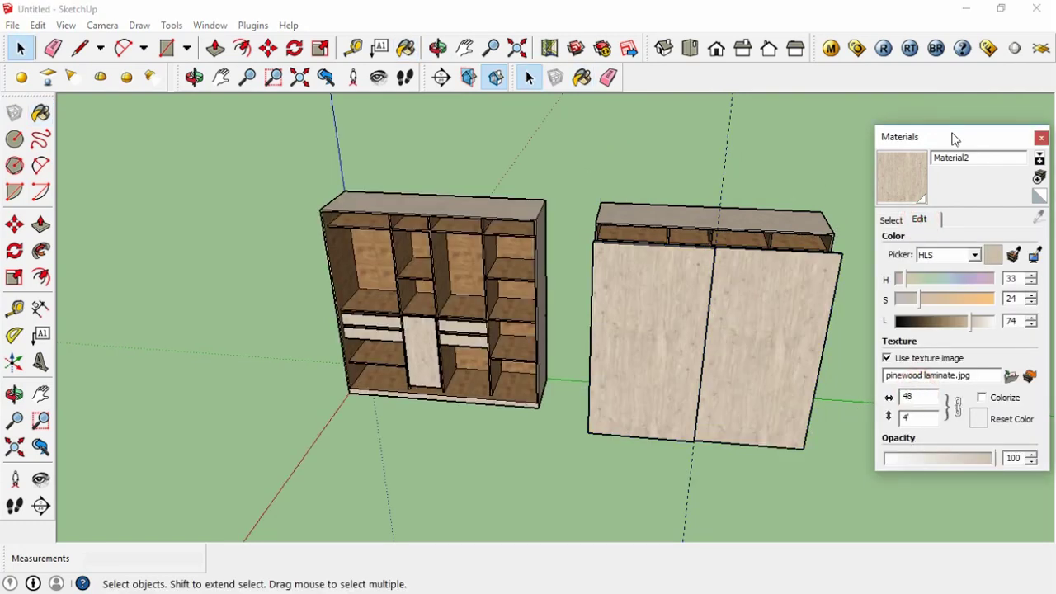
click(954, 138)
click(566, 334)
click(966, 142)
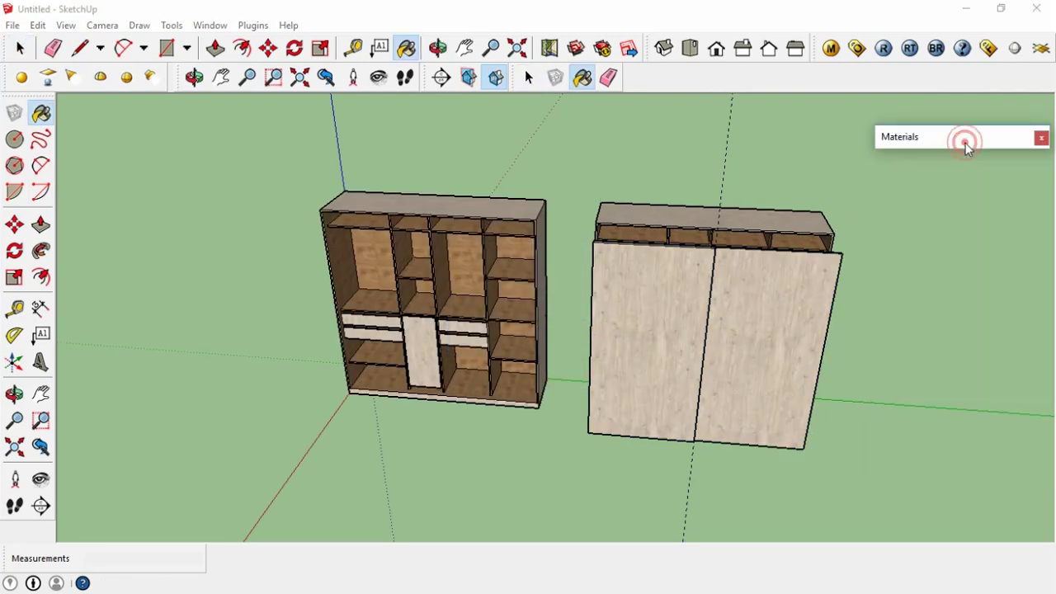
key(space)
click(819, 291)
- Open the right door group for editing
double_click(811, 297)
scroll(811, 297, up, 2)
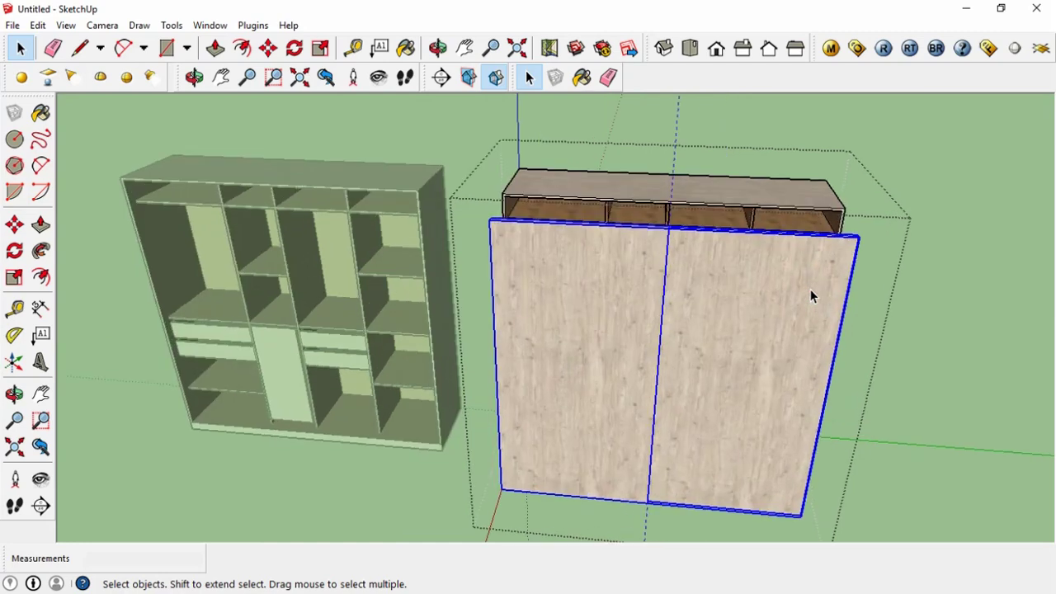
scroll(518, 207, up, 3)
- Exit the door edit and orbit to a close front view of the doors
click(501, 194)
scroll(501, 189, down, 3)
key(space)
mouse_move(795, 417)
middle_down()
mouse_move(684, 347)
mouse_move(705, 367)
middle_up()
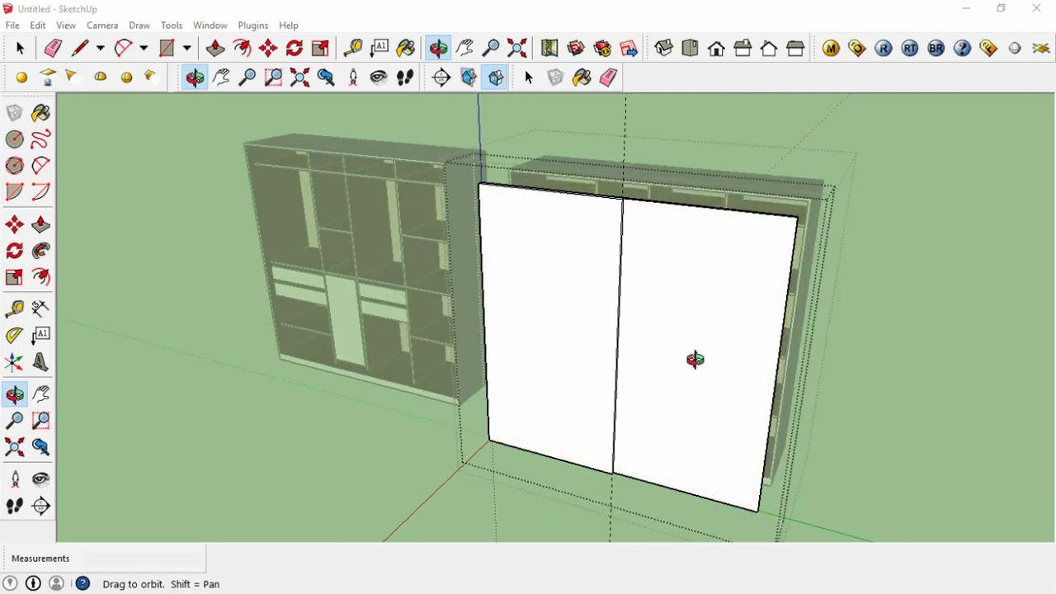
middle_drag(695, 358, 596, 402)
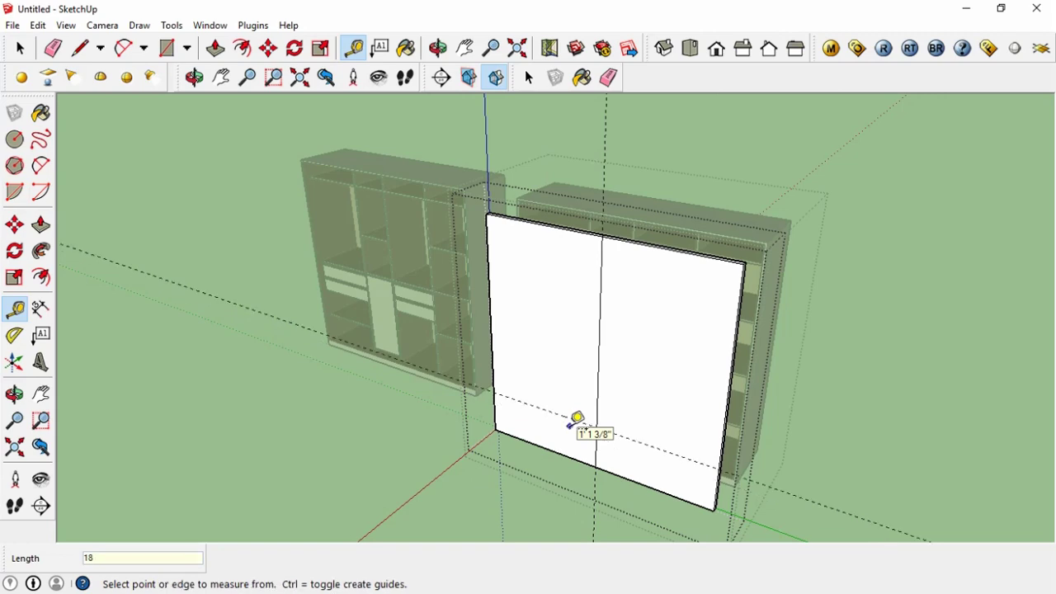
scroll(563, 404, up, 2)
scroll(564, 401, up, 2)
scroll(544, 429, up, 3)
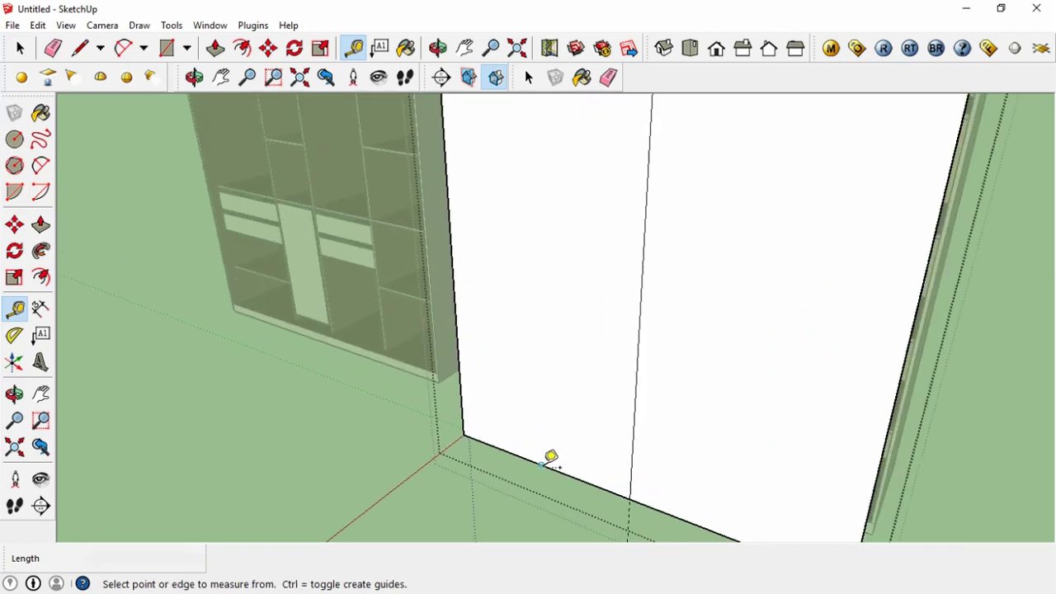
scroll(556, 360, up, 2)
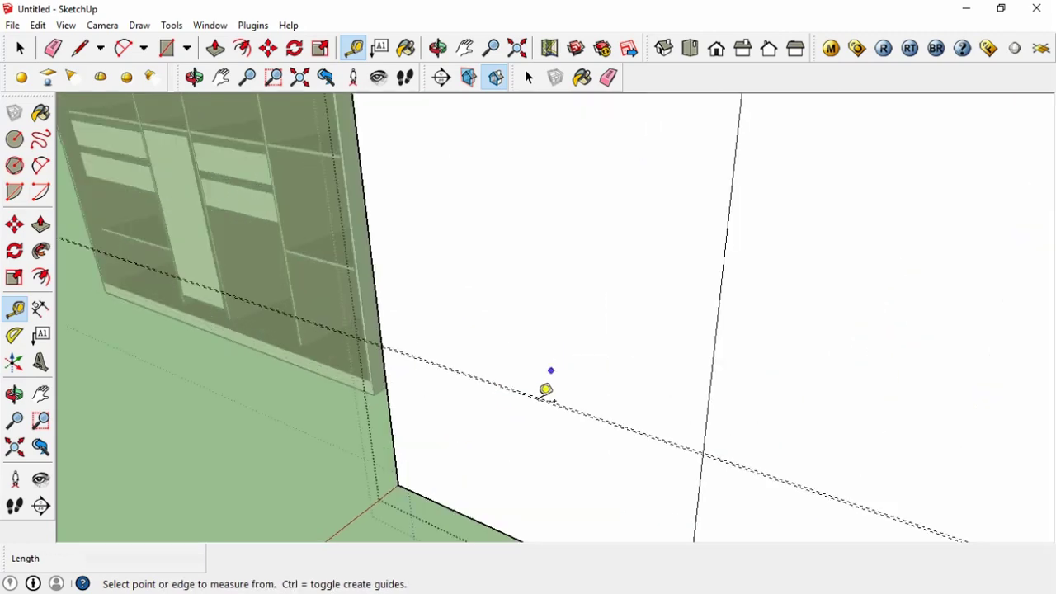
scroll(547, 388, up, 2)
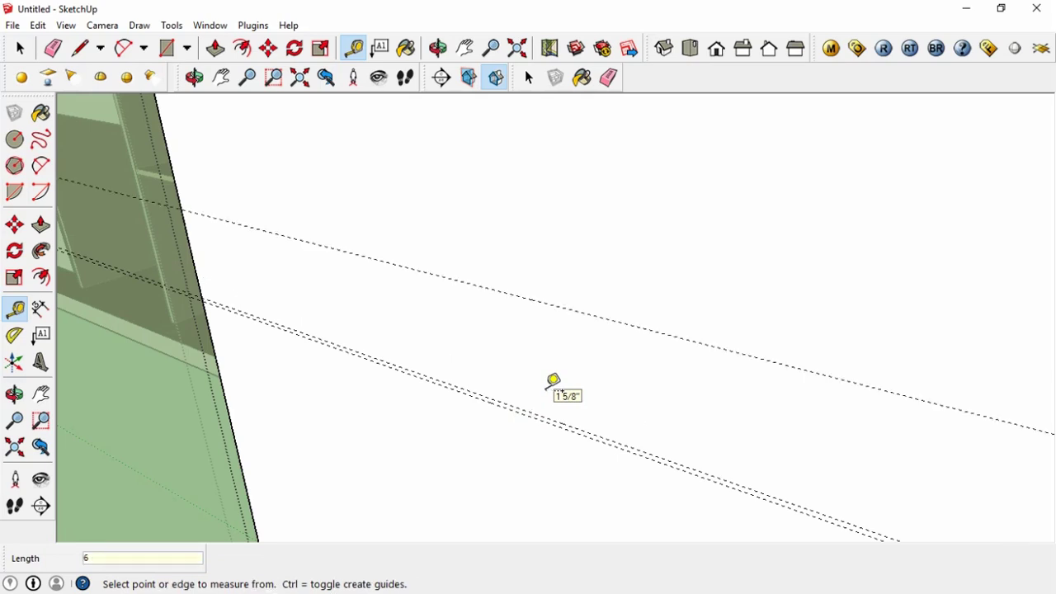
- Add two guides across the doors and draw a 1/4" × 7' 10 1/2" strip between them
click(537, 401)
click(569, 412)
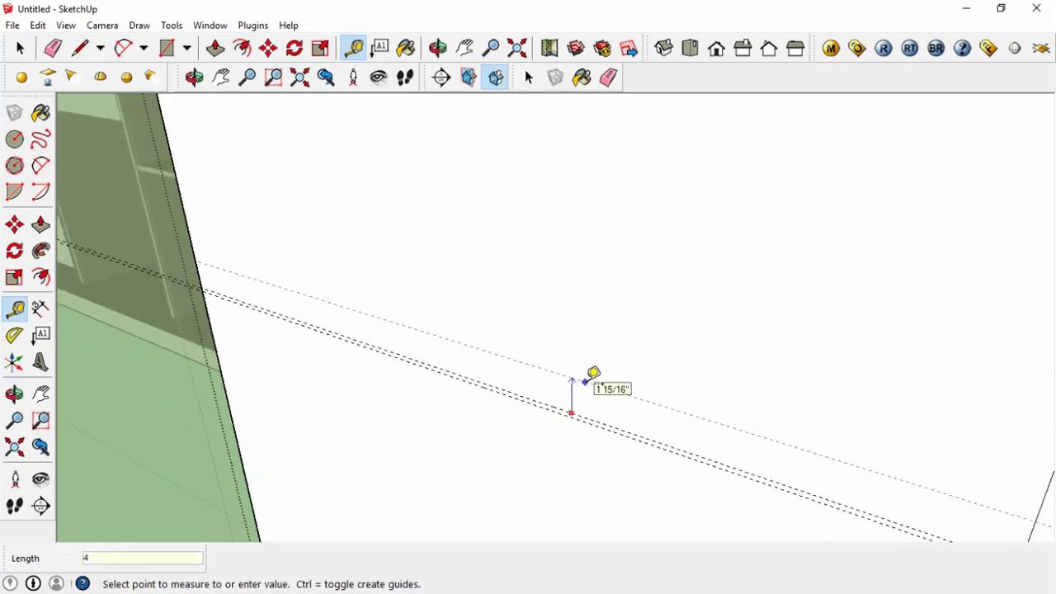
scroll(600, 338, up, 1)
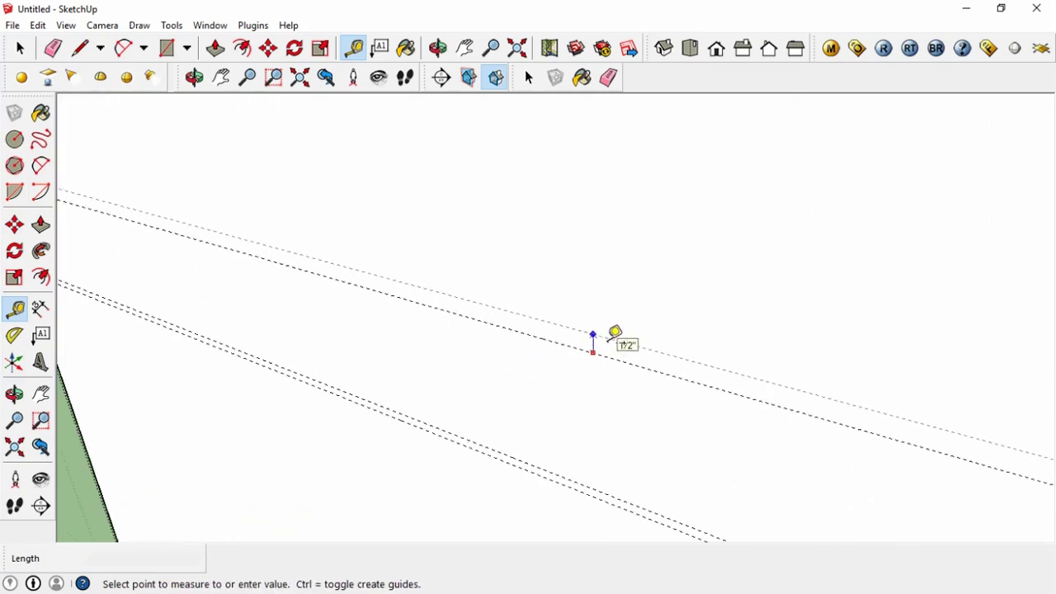
scroll(620, 333, down, 1)
click(610, 346)
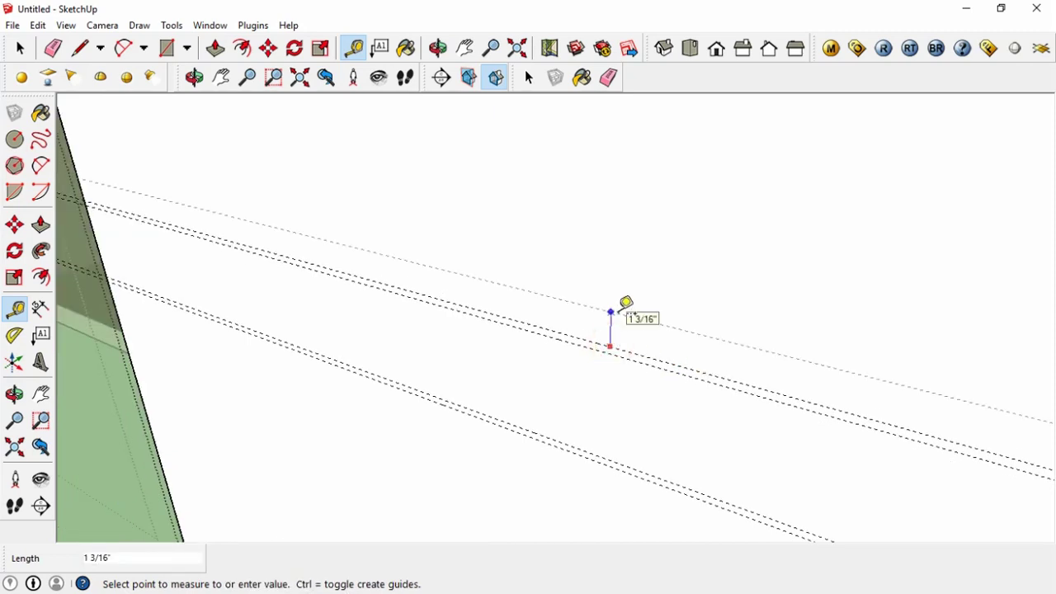
click(611, 312)
scroll(624, 291, down, 1)
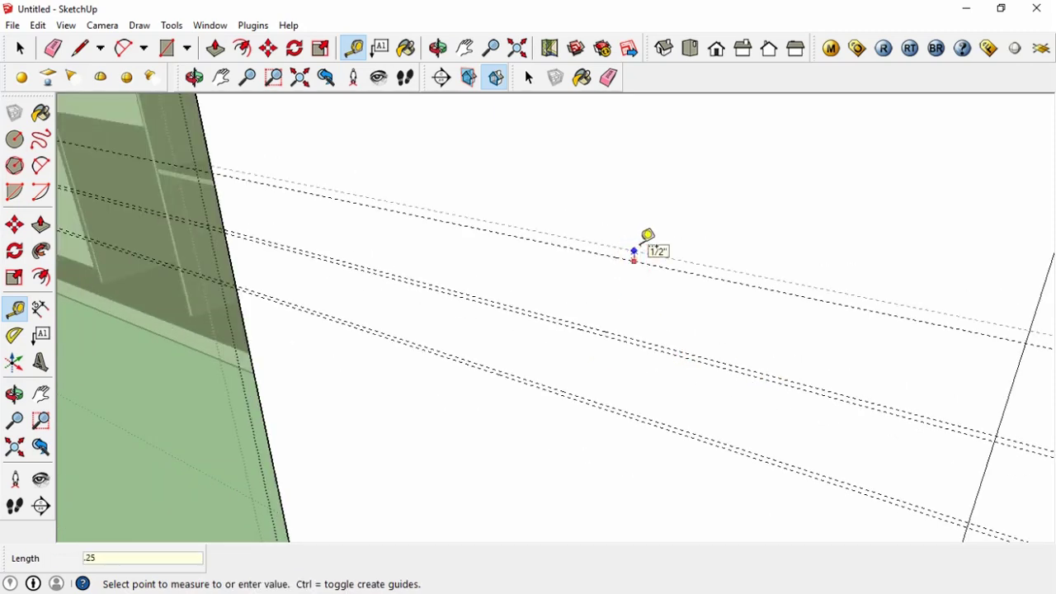
scroll(577, 385, down, 2)
scroll(572, 377, up, 2)
click(573, 377)
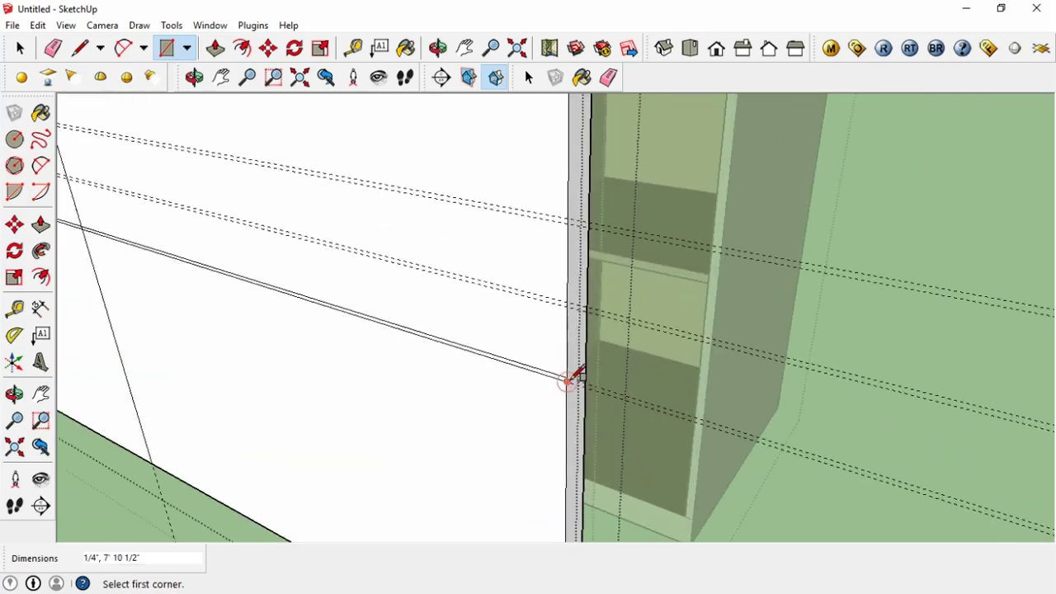
scroll(283, 283, down, 2)
- Copy the groove line upward and repeat the copy at equal spacing
scroll(419, 310, up, 3)
key(space)
scroll(419, 311, down, 3)
scroll(454, 340, up, 2)
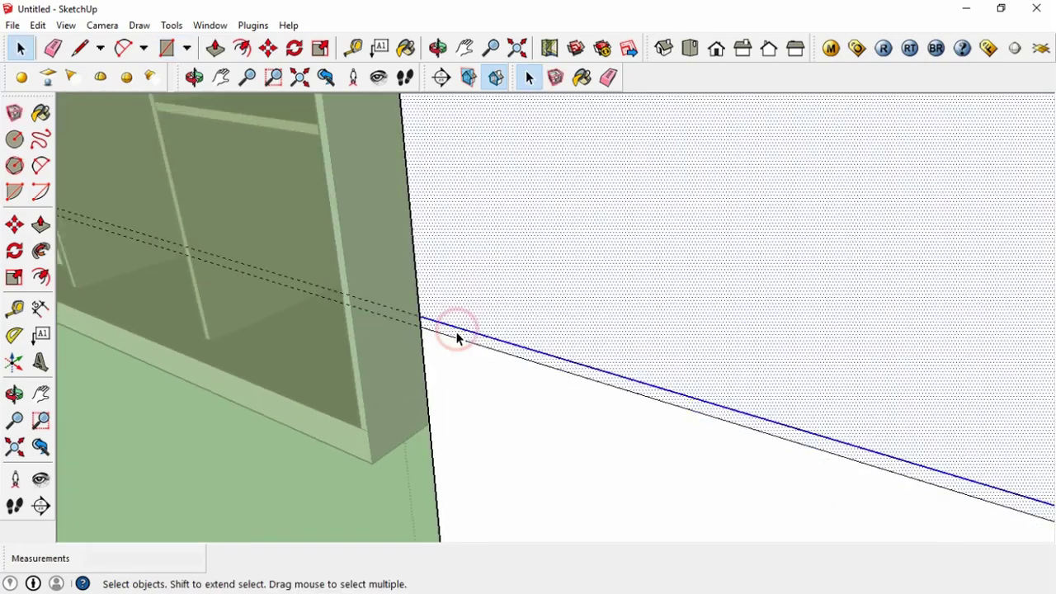
key(m)
key(ctrl)
click(427, 272)
click(424, 195)
text(x2)
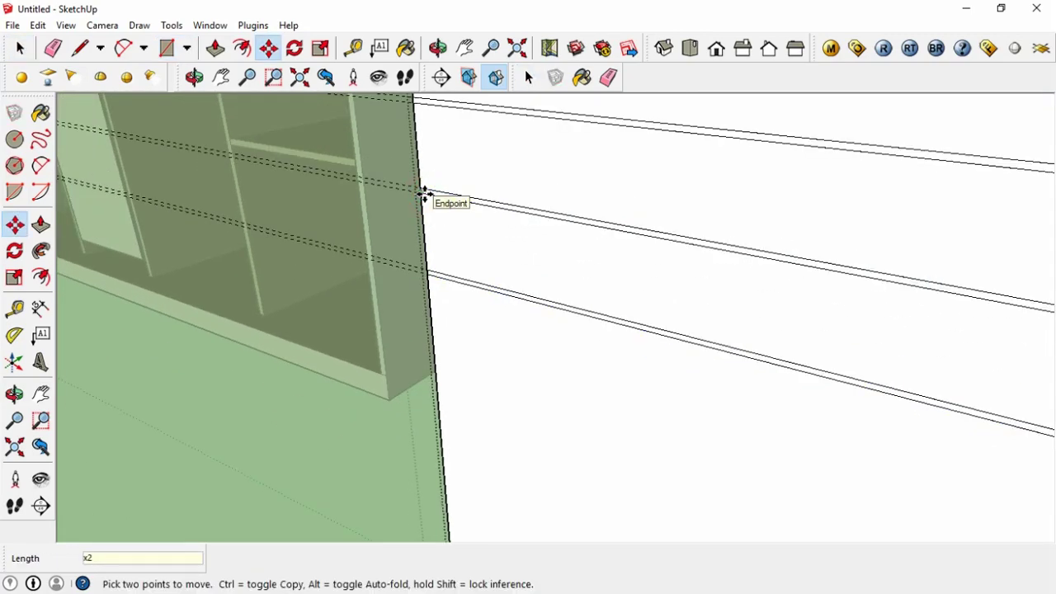
key(Return)
- Copy the thin groove face upward twice, giving three evenly spaced grooves
scroll(424, 195, down, 3)
shift+middle_drag(797, 304, 484, 296)
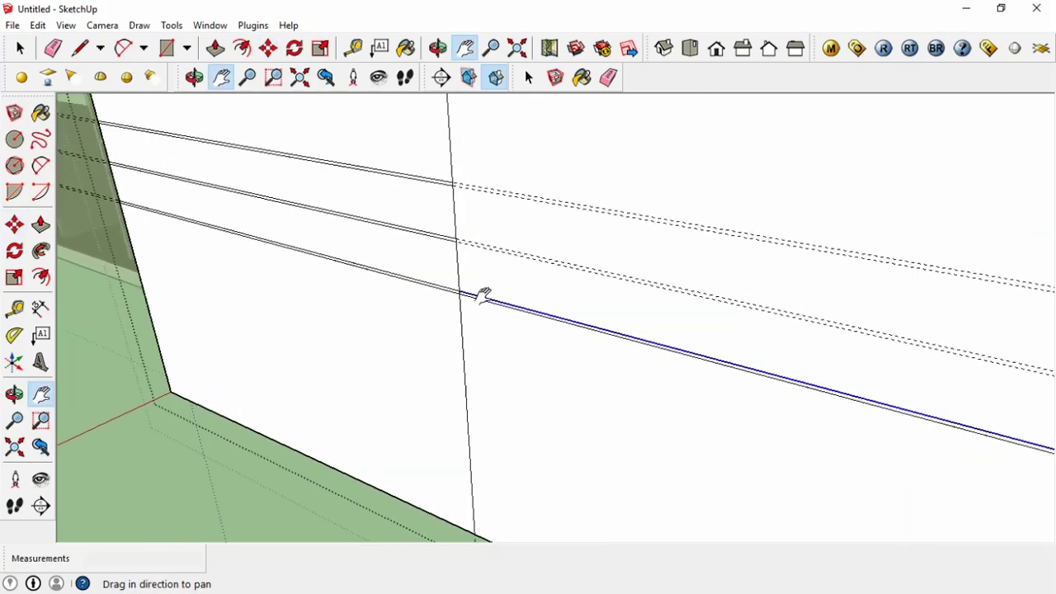
scroll(474, 306, up, 2)
triple_click(473, 299)
double_click(488, 299)
scroll(489, 303, up, 1)
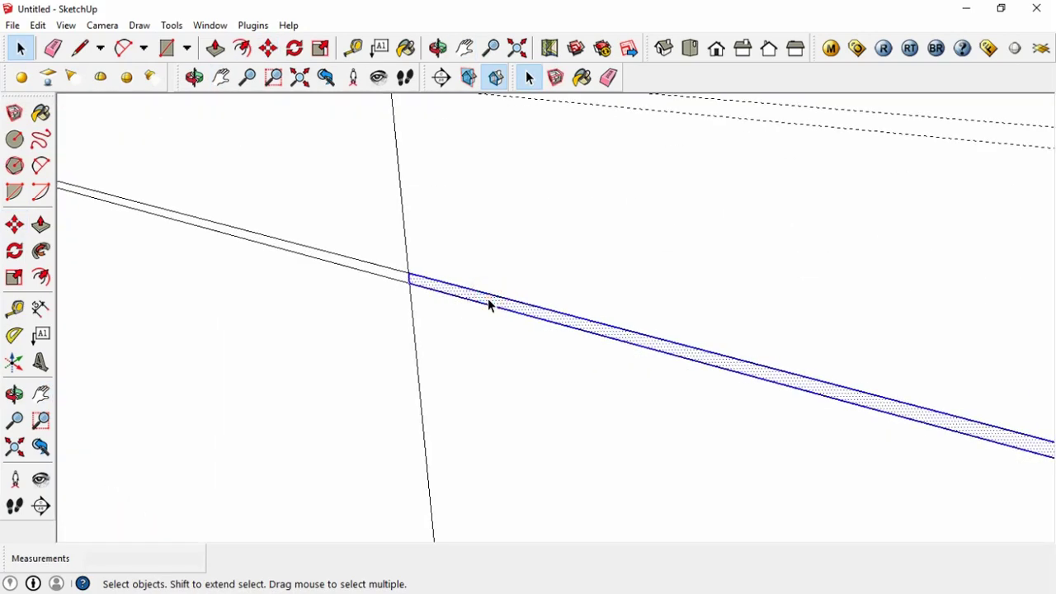
key(m)
key(ctrl)
click(408, 276)
click(406, 159)
key(Return)
scroll(411, 157, down, 3)
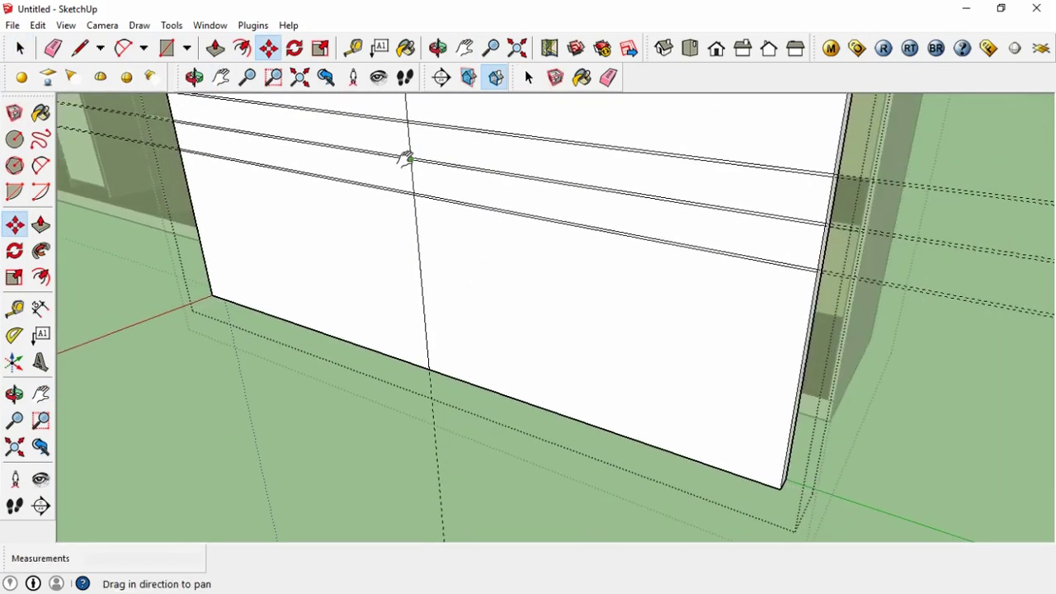
shift+middle_drag(405, 158, 478, 165)
- Paint both door faces with the pinewood laminate
key(b)
click(580, 396)
key(space)
triple_click(465, 307)
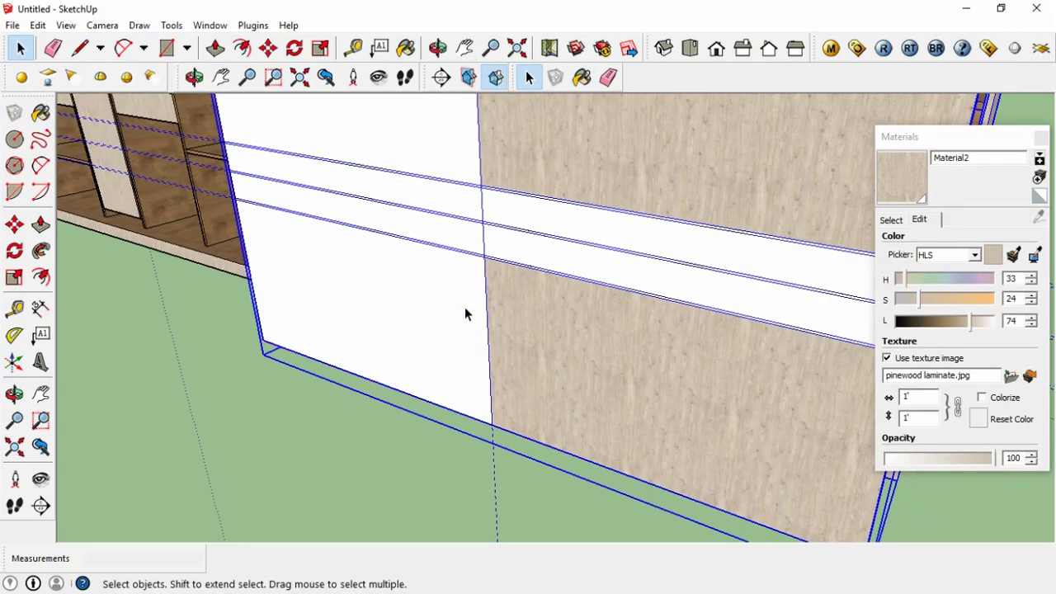
key(b)
click(464, 307)
key(space)
key(Escape)
- Push/Pull the upper strip face 1 inch
scroll(419, 225, up, 1)
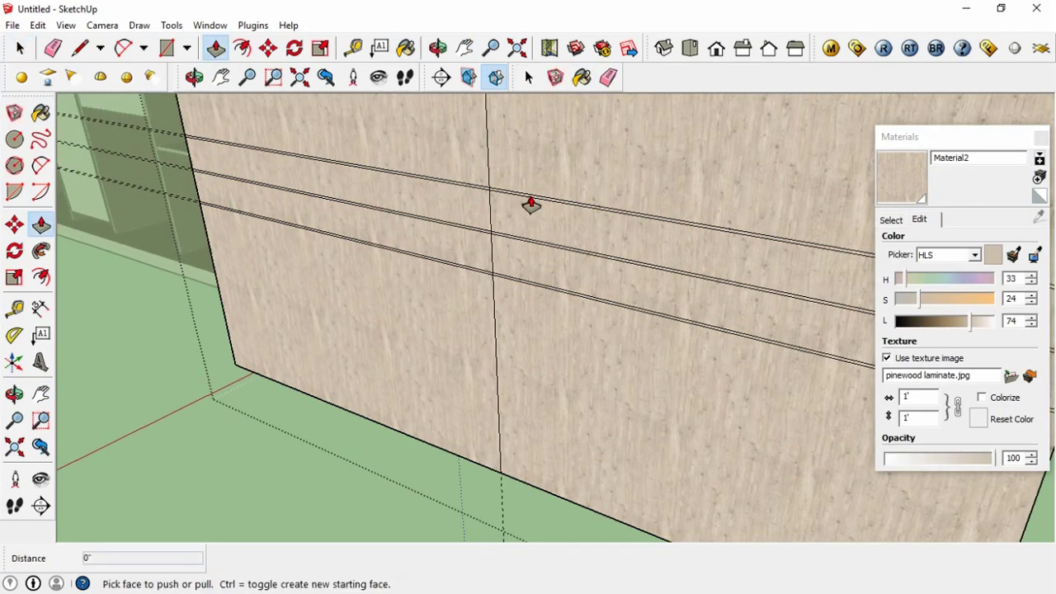
click(575, 180)
text(1)
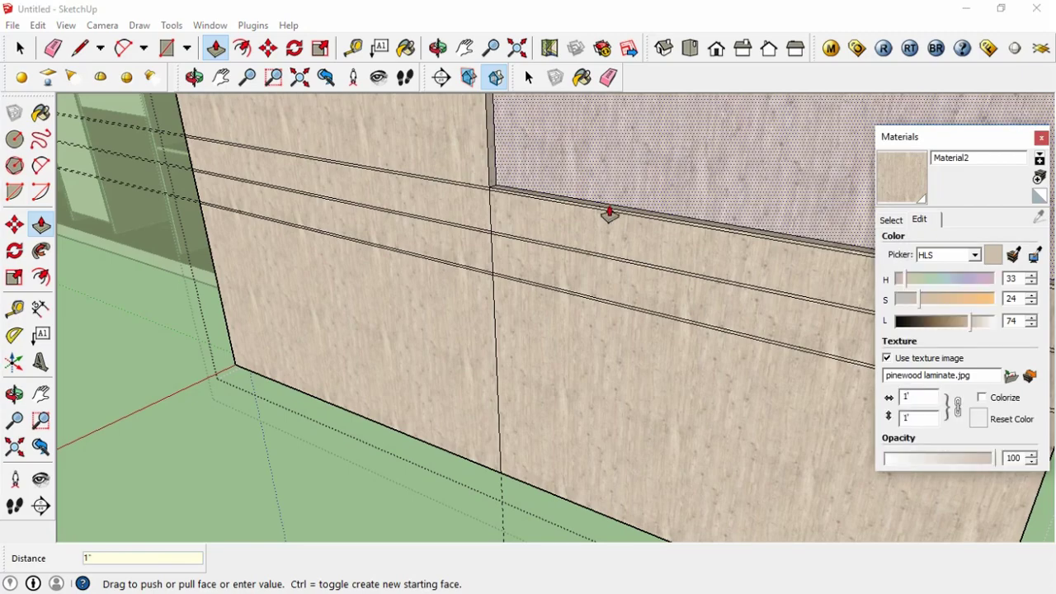
key(Return)
- Erase the dashed guide lines from the door front
scroll(730, 232, up, 2)
scroll(706, 347, up, 3)
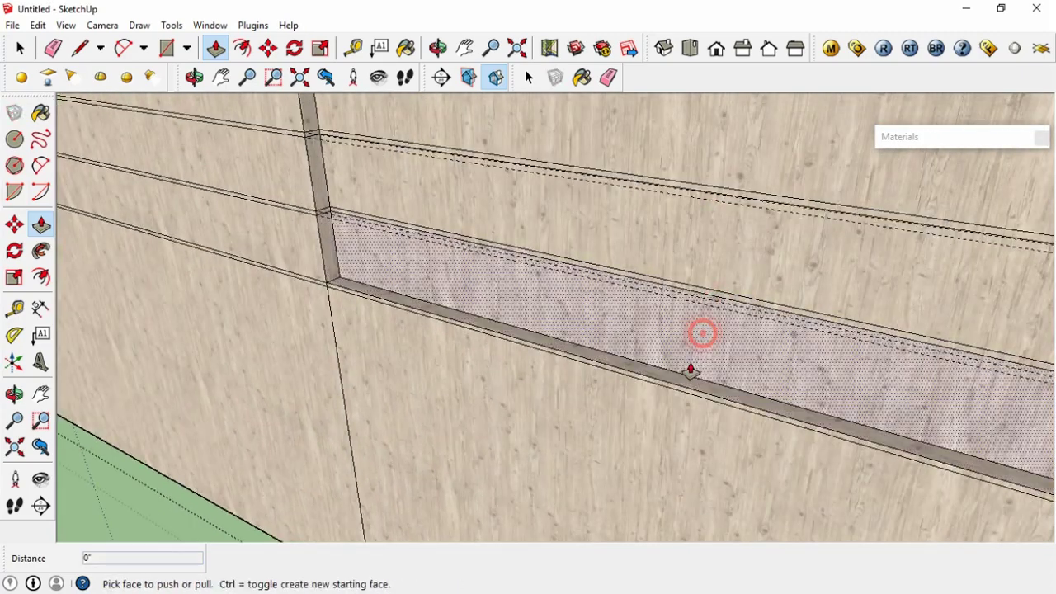
scroll(660, 413, up, 1)
scroll(671, 401, up, 1)
scroll(667, 405, down, 2)
scroll(666, 405, down, 2)
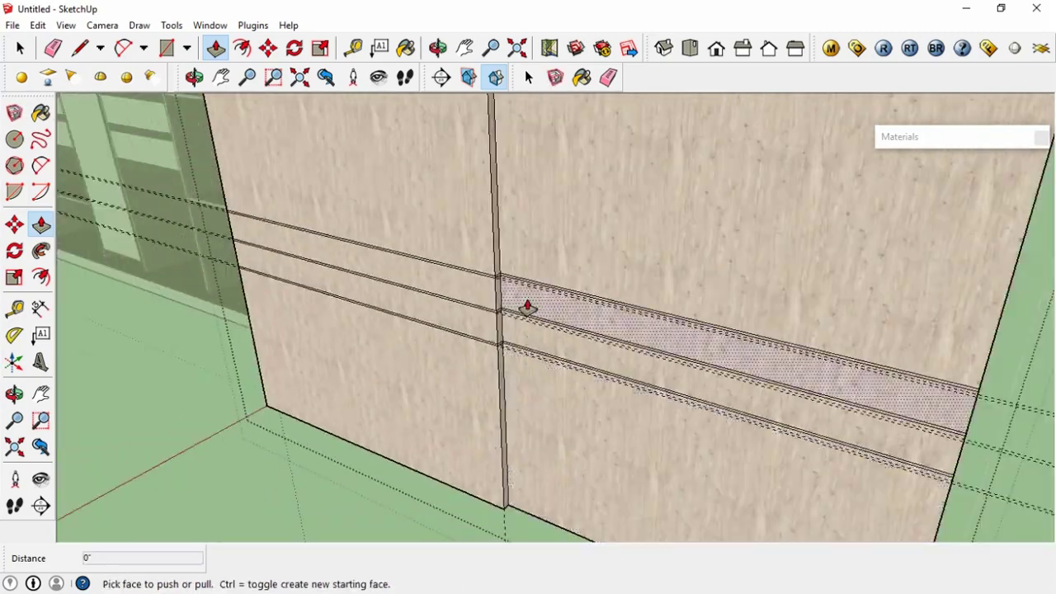
scroll(527, 308, up, 3)
key(e)
click(38, 25)
click(82, 176)
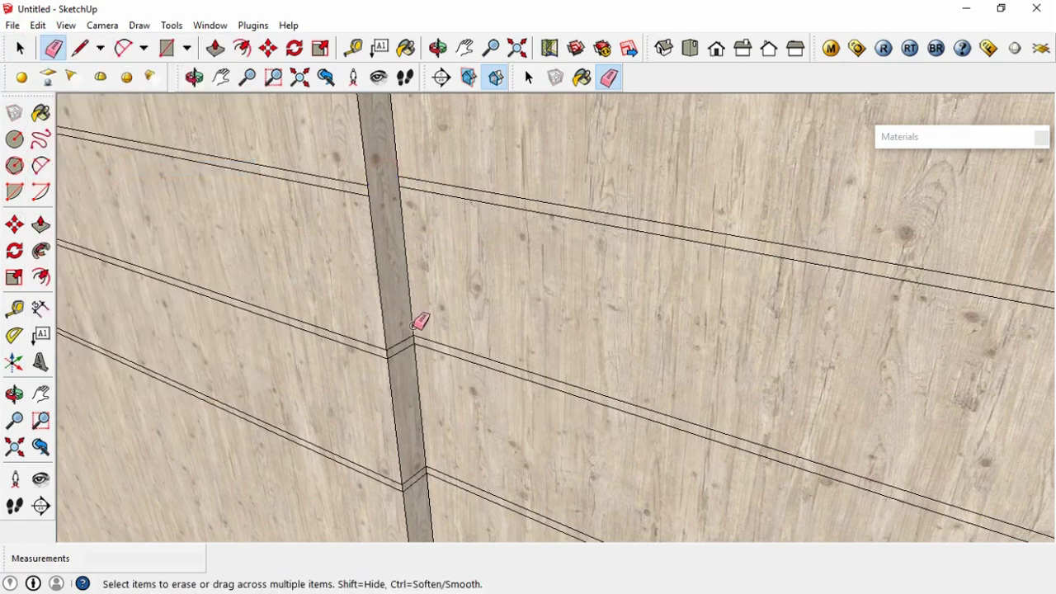
scroll(413, 324, down, 1)
- Paint the door grooves black
key(b)
click(881, 219)
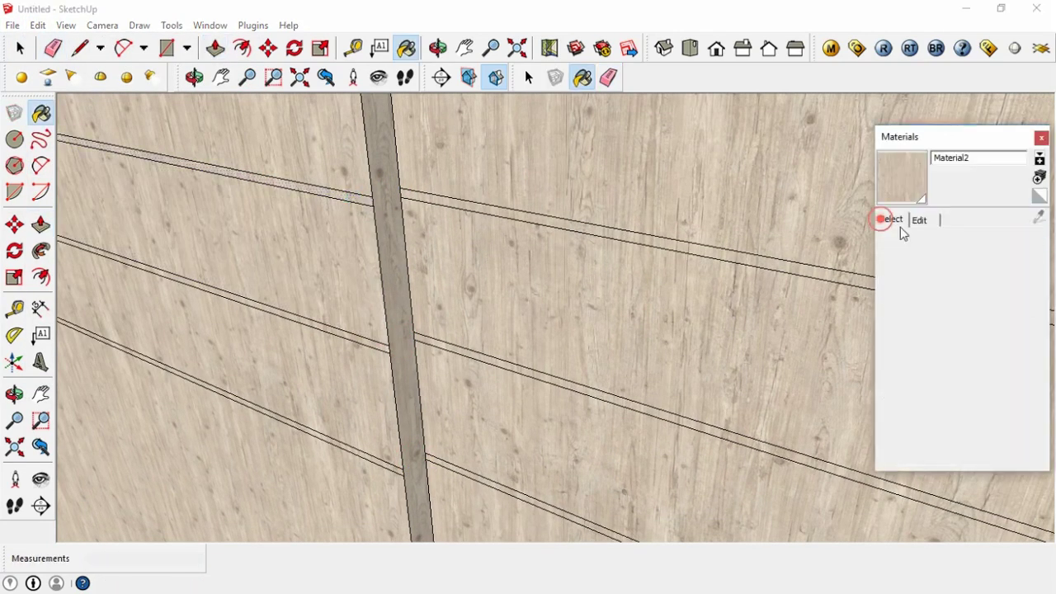
click(977, 273)
click(783, 264)
click(673, 418)
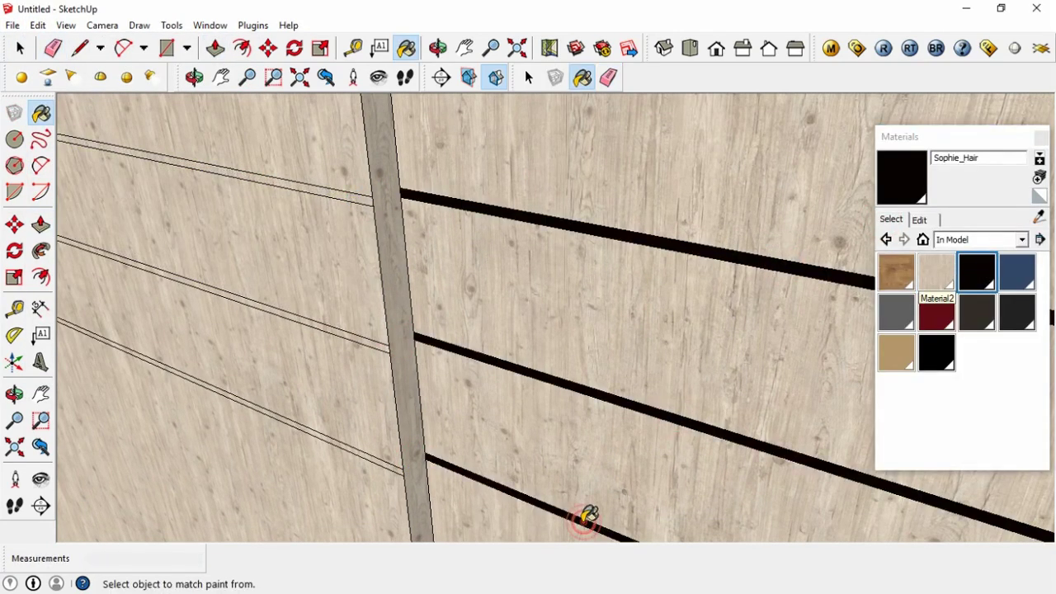
- Paint the four bands between the grooves with Material1 walnut
click(896, 272)
click(651, 316)
click(624, 436)
click(346, 394)
click(374, 291)
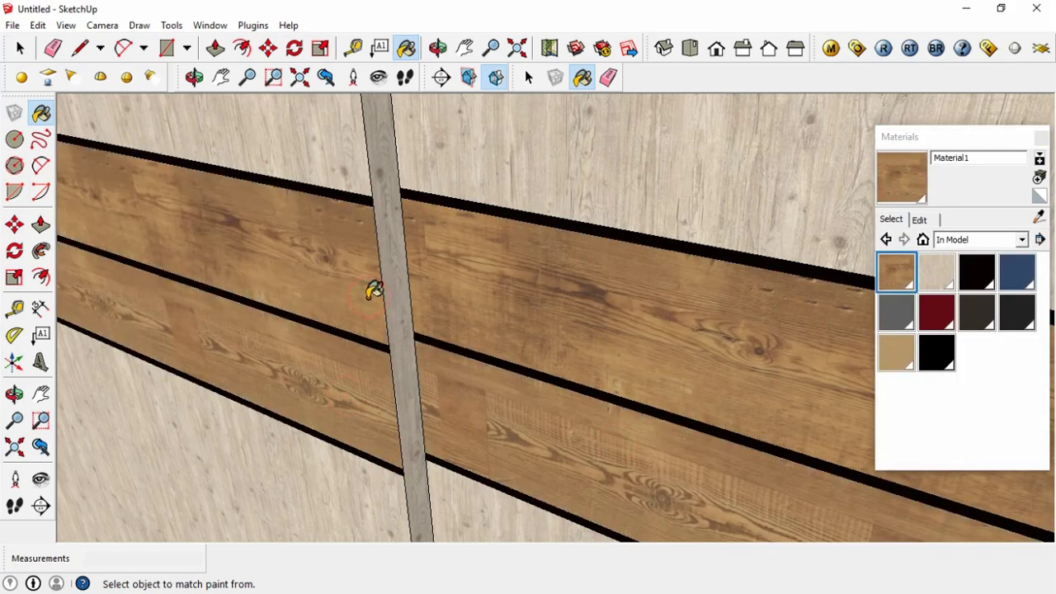
- Push/Pull the walnut planks slightly out from the laminate
key(p)
click(371, 263)
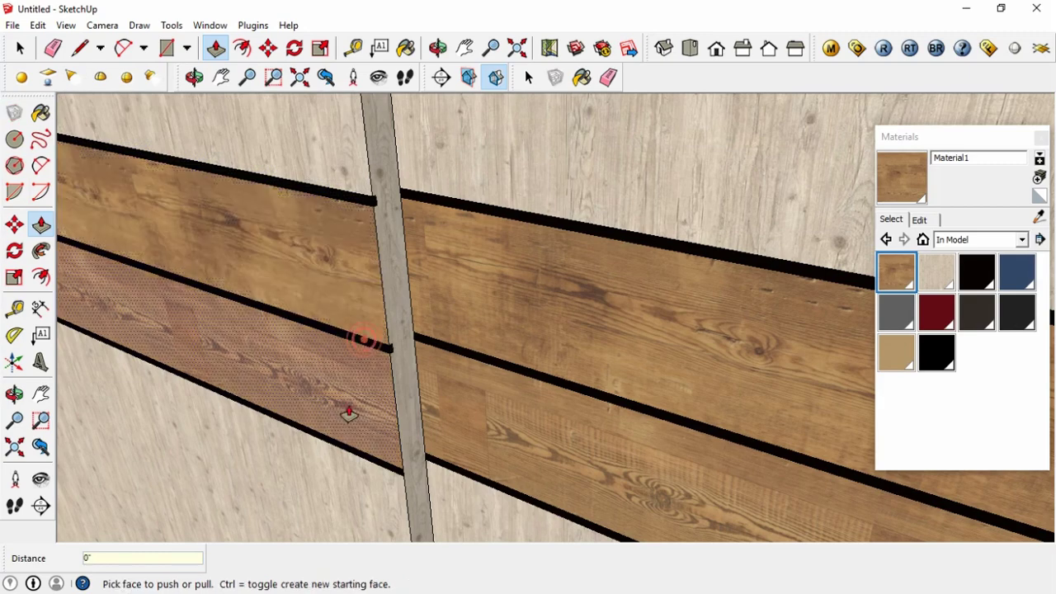
double_click(475, 479)
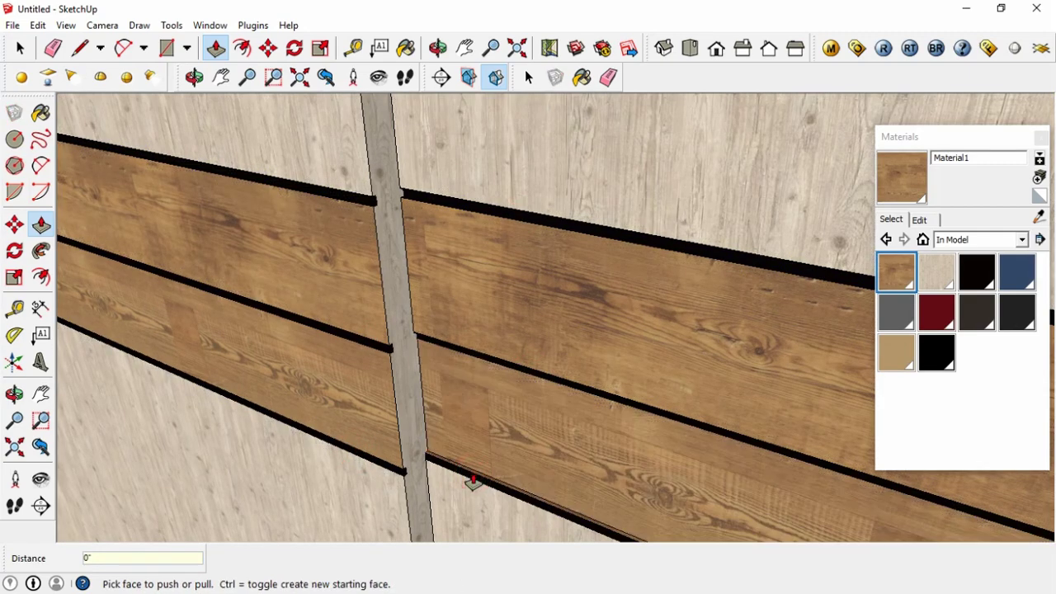
scroll(477, 487, down, 2)
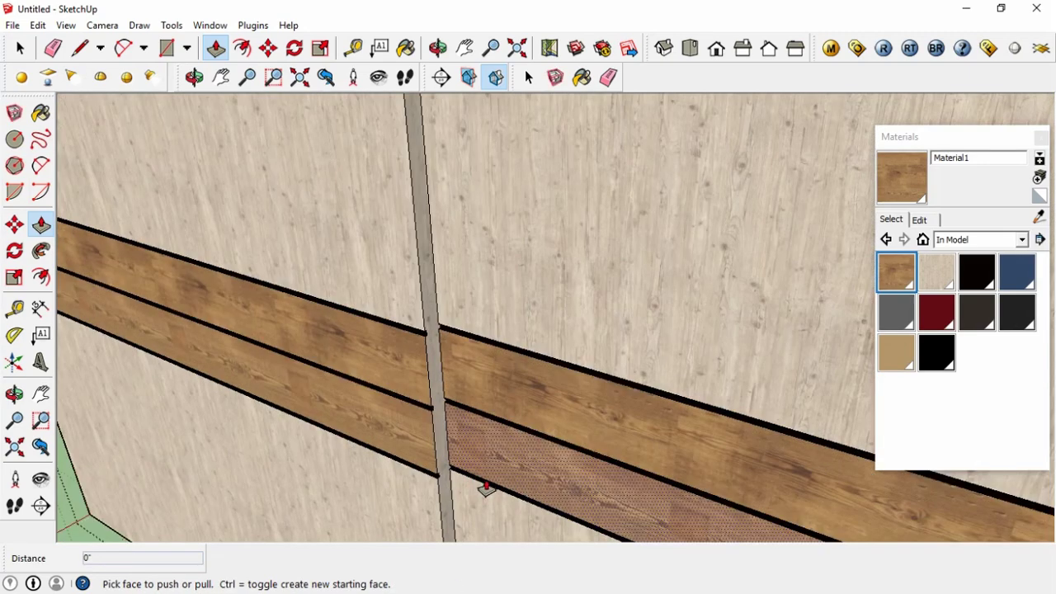
scroll(488, 487, down, 3)
middle_drag(488, 487, 630, 401)
key(space)
scroll(726, 432, up, 2)
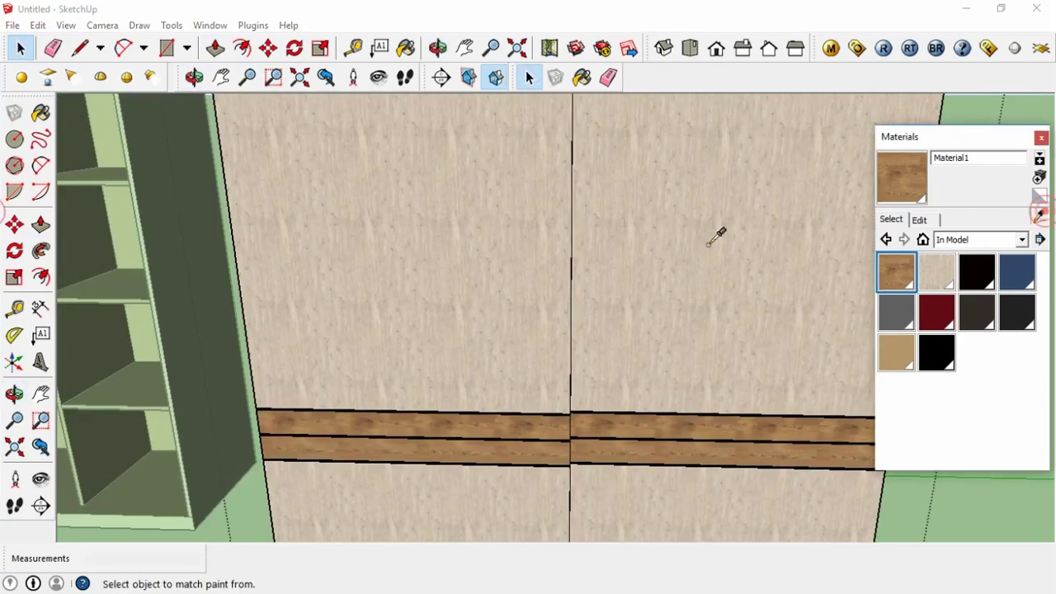
- Set the Material2 pinewood laminate texture size to 4 feet
click(915, 220)
text(448)
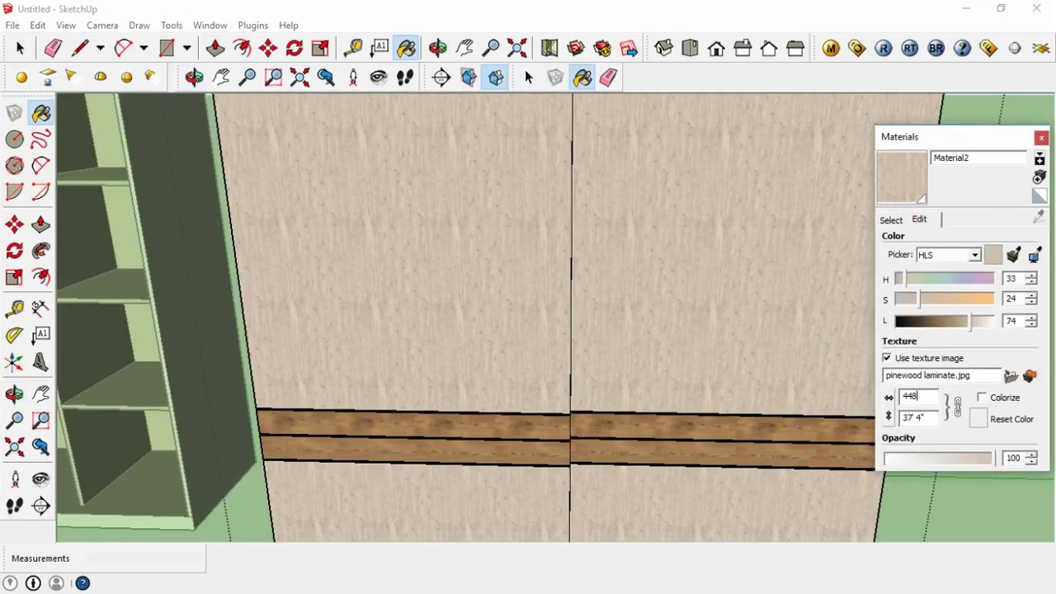
key(Return)
key(Return)
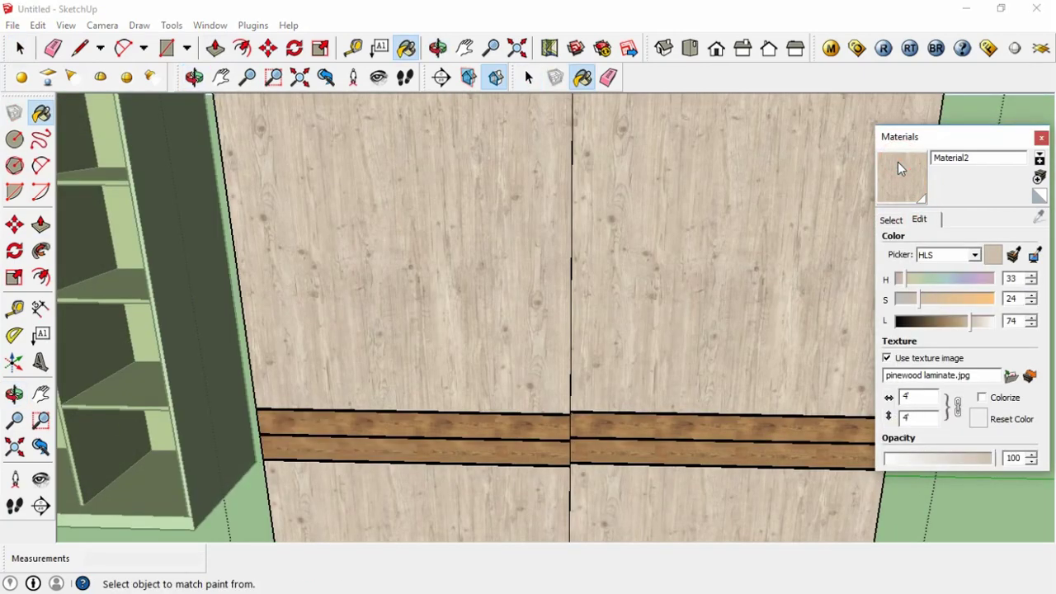
click(1001, 132)
- Move the door panel onto the right cabinet's front
scroll(778, 259, down, 3)
scroll(778, 259, down, 3)
mouse_move(778, 259)
middle_down()
mouse_move(917, 330)
mouse_move(845, 288)
mouse_move(535, 190)
middle_up()
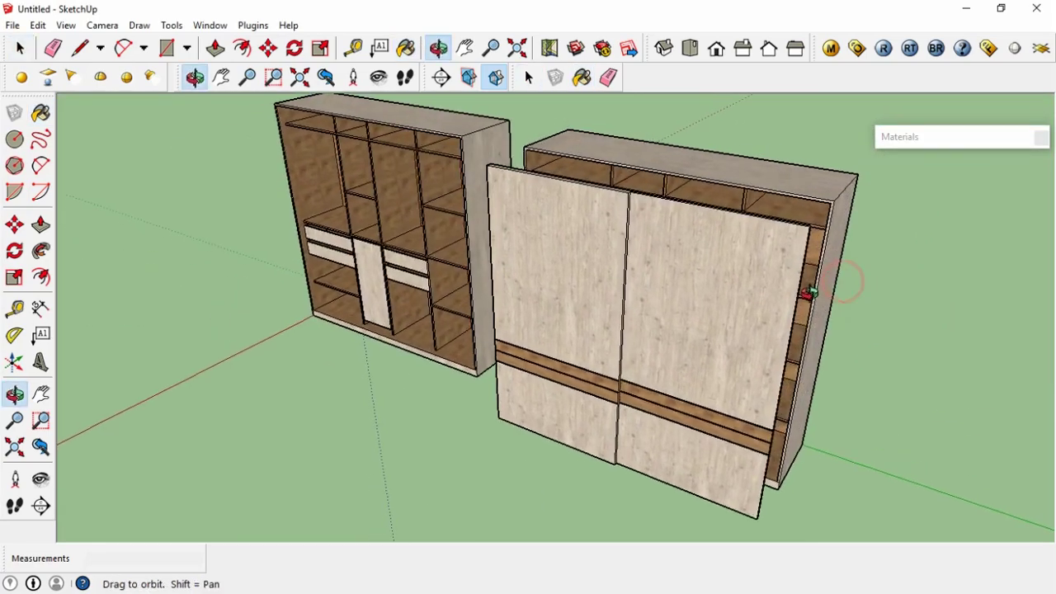
key(m)
scroll(540, 217, up, 2)
click(539, 217)
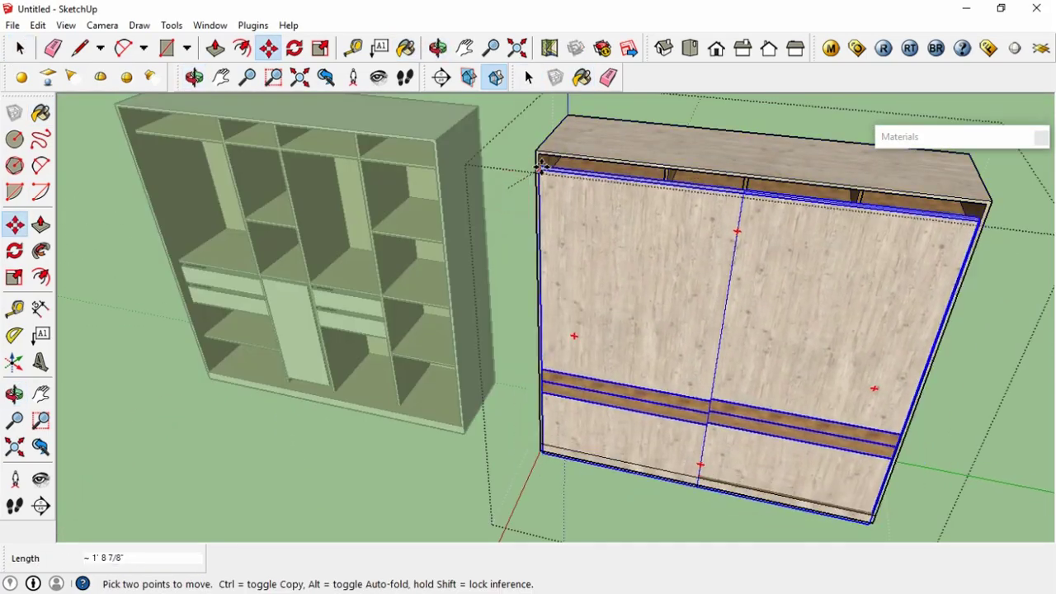
click(542, 160)
mouse_move(832, 309)
middle_down()
mouse_move(803, 223)
mouse_move(696, 297)
middle_up()
key(space)
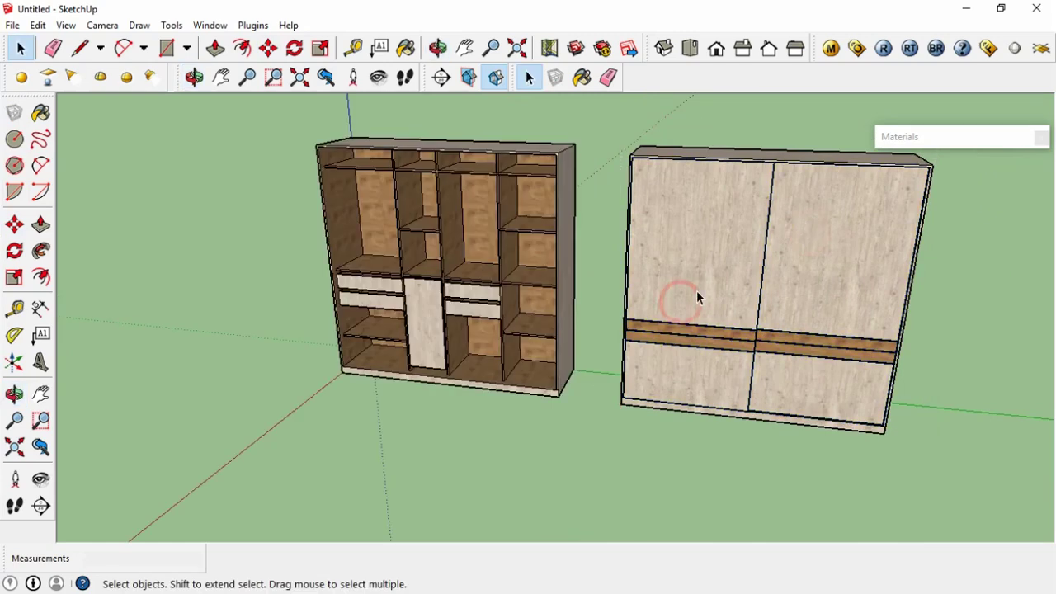
- Paint the left cabinet's outer side panel with the pinewood laminate
scroll(560, 389, up, 2)
scroll(669, 349, down, 2)
mouse_move(669, 349)
middle_down()
mouse_move(849, 245)
mouse_move(482, 346)
middle_up()
click(314, 295)
key(b)
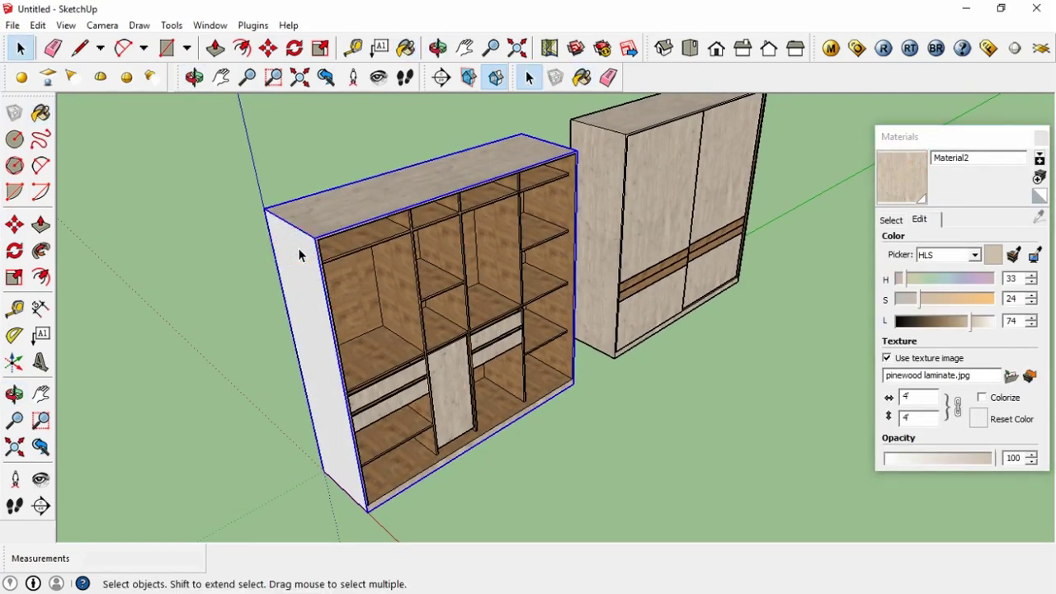
key(Escape)
key(b)
key(space)
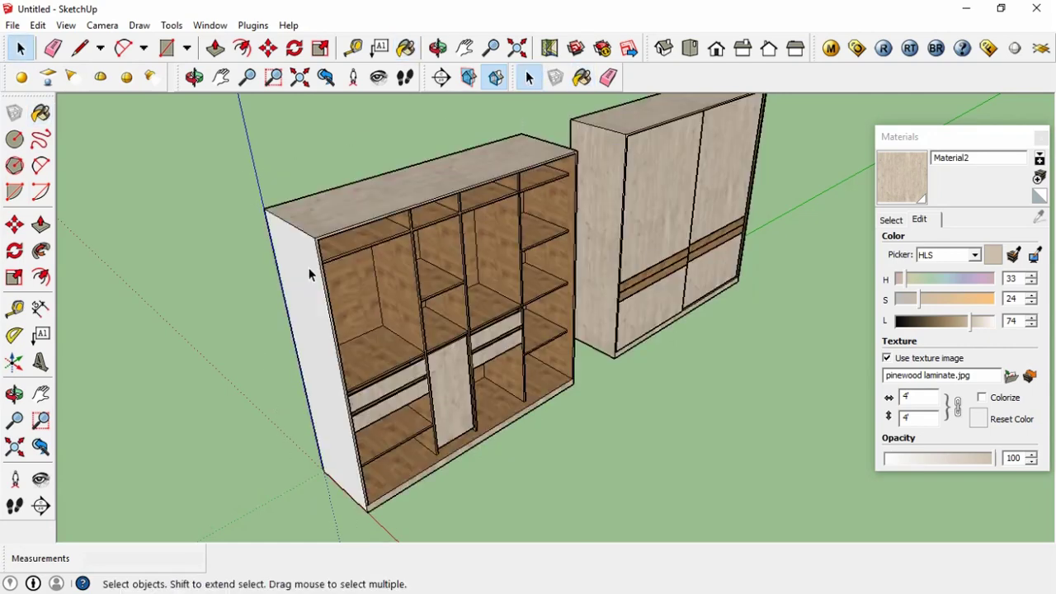
double_click(309, 267)
key(b)
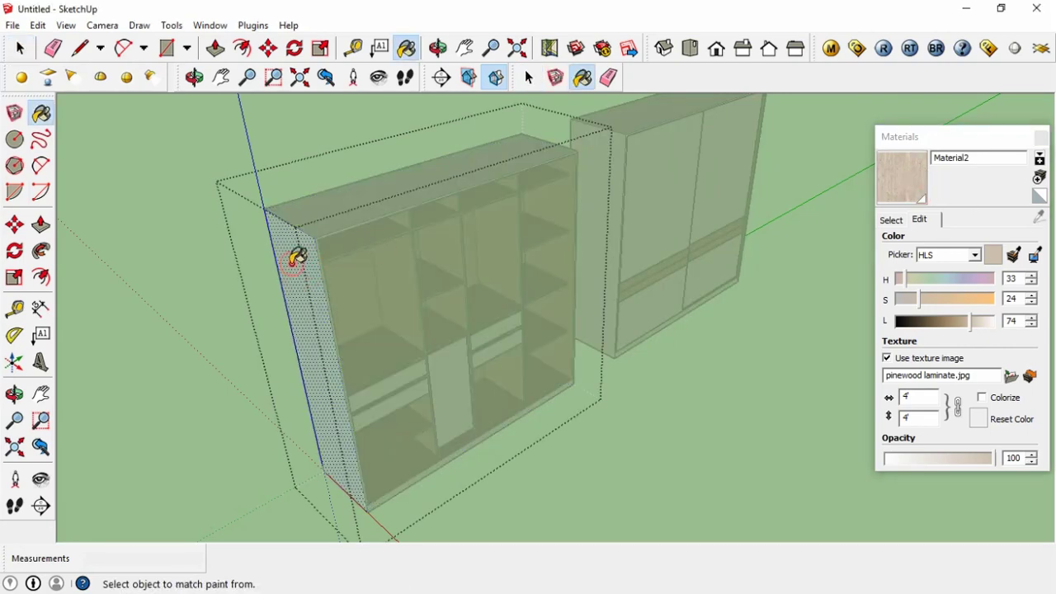
key(space)
right_click(295, 262)
click(354, 342)
click(313, 297)
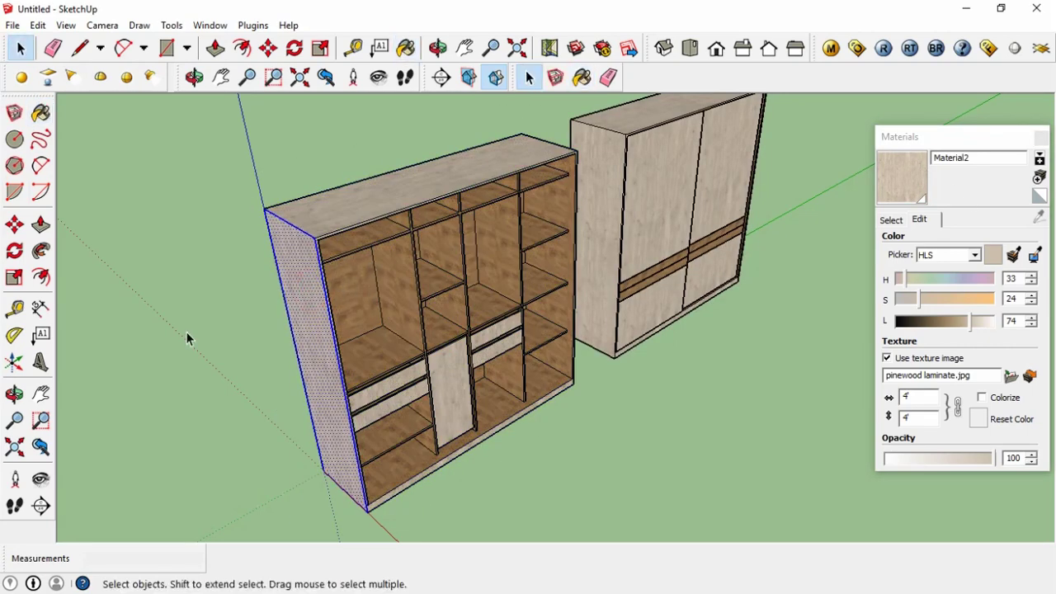
mouse_move(187, 338)
middle_down()
mouse_move(588, 252)
mouse_move(431, 272)
middle_up()
- Resize the walnut Material1 texture to 5' × 5' (60), dismissing the invalid-length warning
click(891, 218)
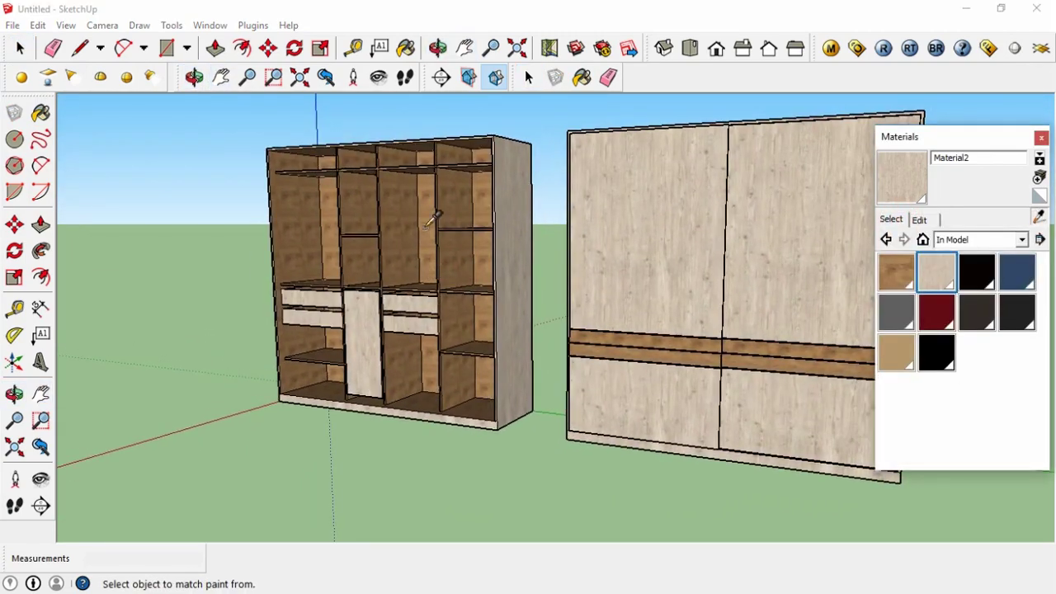
click(919, 218)
text(60)
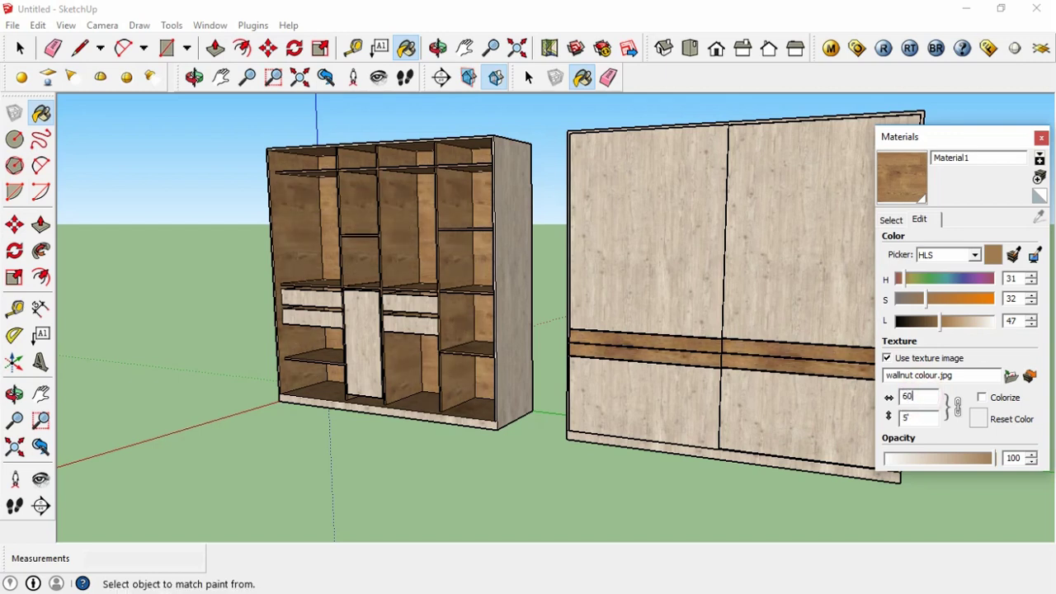
key(Return)
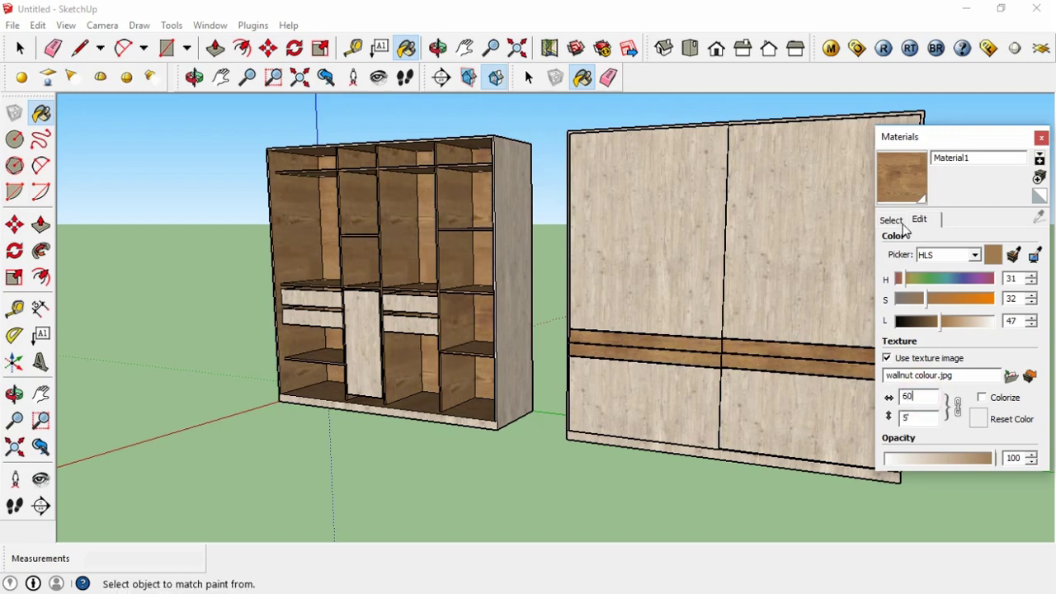
click(922, 139)
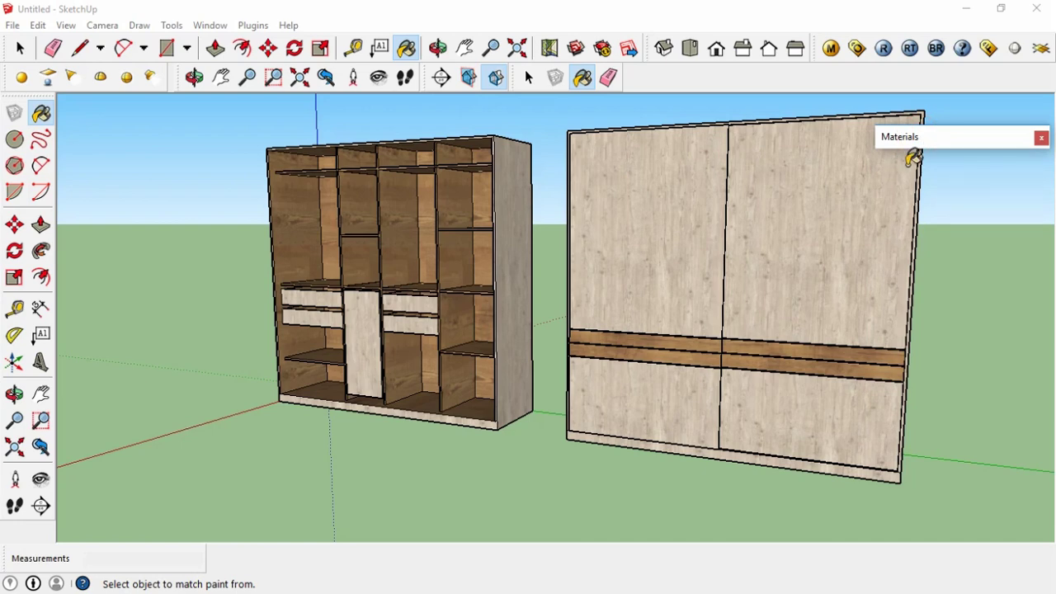
click(584, 334)
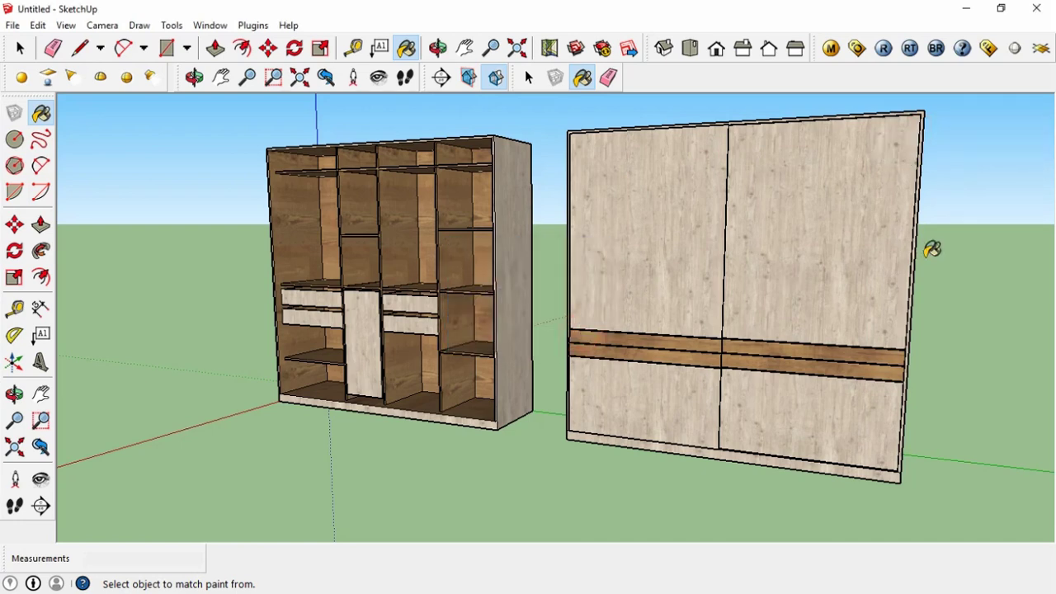
click(1014, 141)
mouse_move(858, 236)
middle_down()
mouse_move(956, 317)
mouse_move(773, 288)
mouse_move(318, 313)
mouse_move(506, 272)
mouse_move(797, 250)
mouse_move(750, 268)
middle_up()
scroll(773, 288, up, 3)
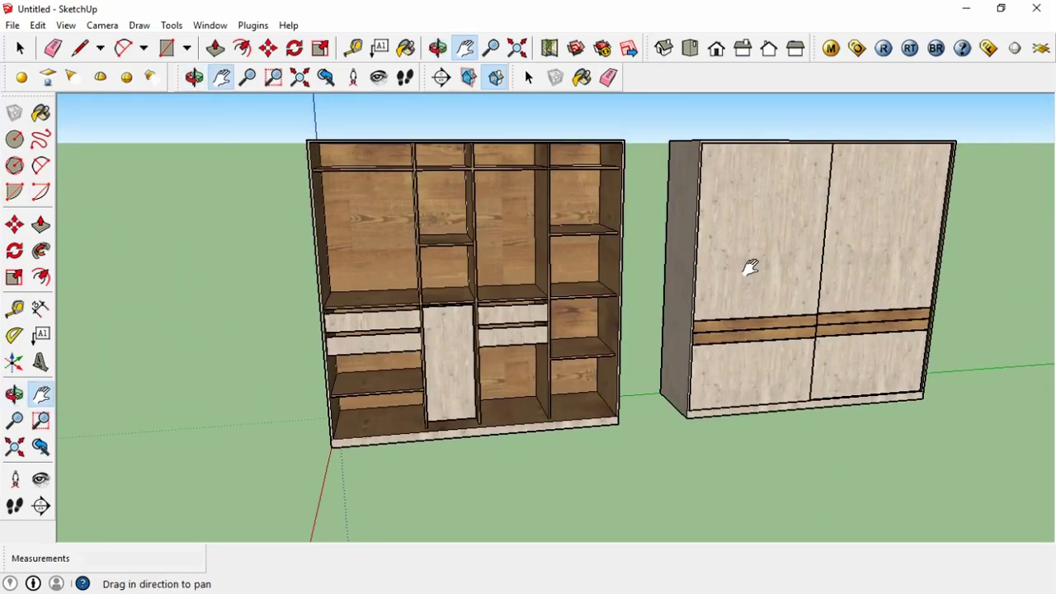
key(b)
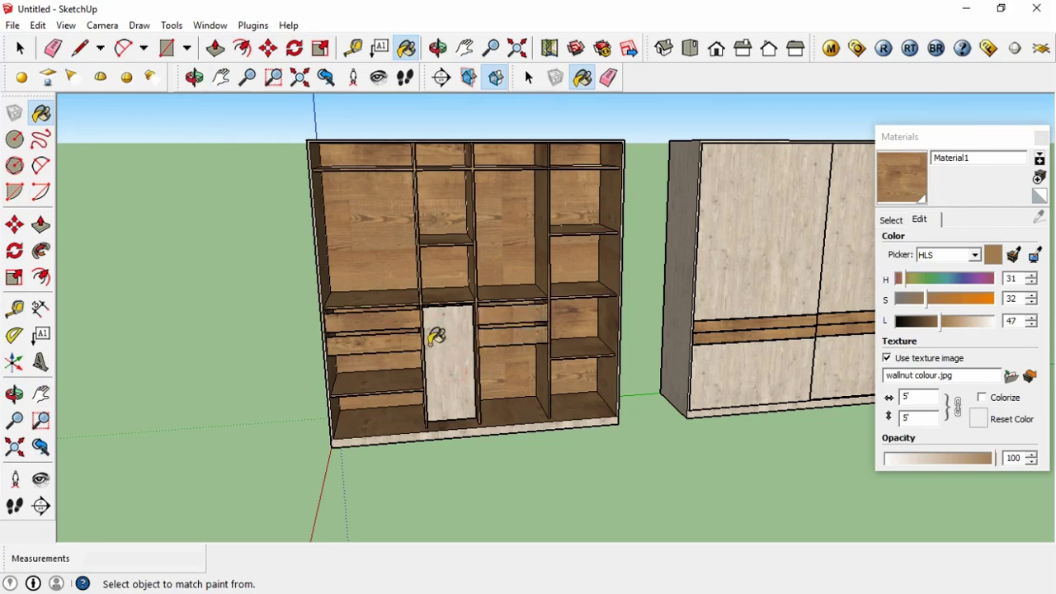
- Select the open cabinet's centre door and choose options from its context menu
key(space)
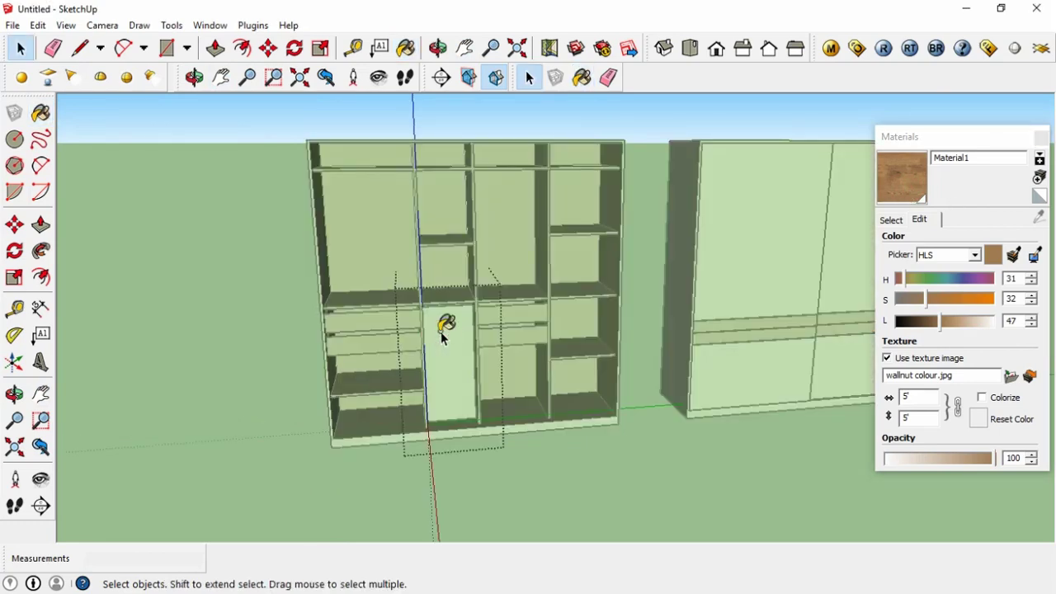
click(446, 332)
right_click(447, 338)
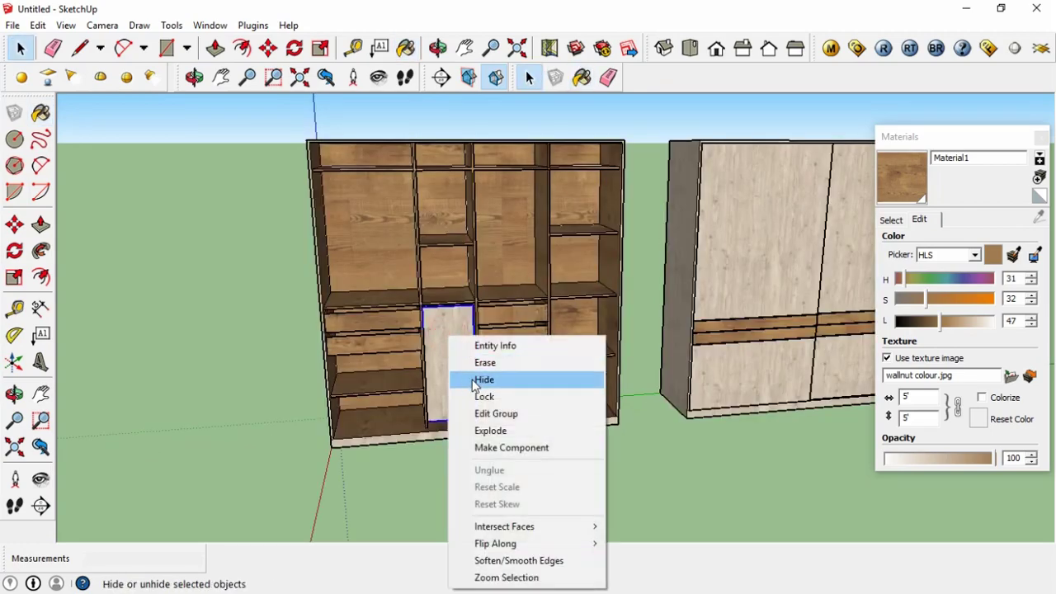
click(478, 377)
scroll(450, 373, up, 2)
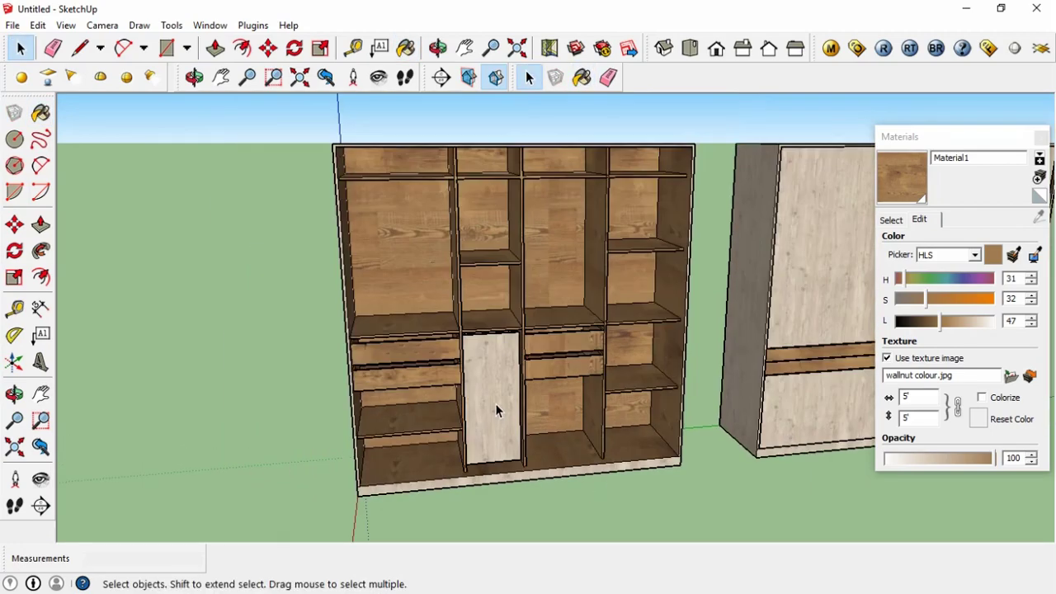
scroll(496, 403, up, 2)
scroll(499, 401, down, 2)
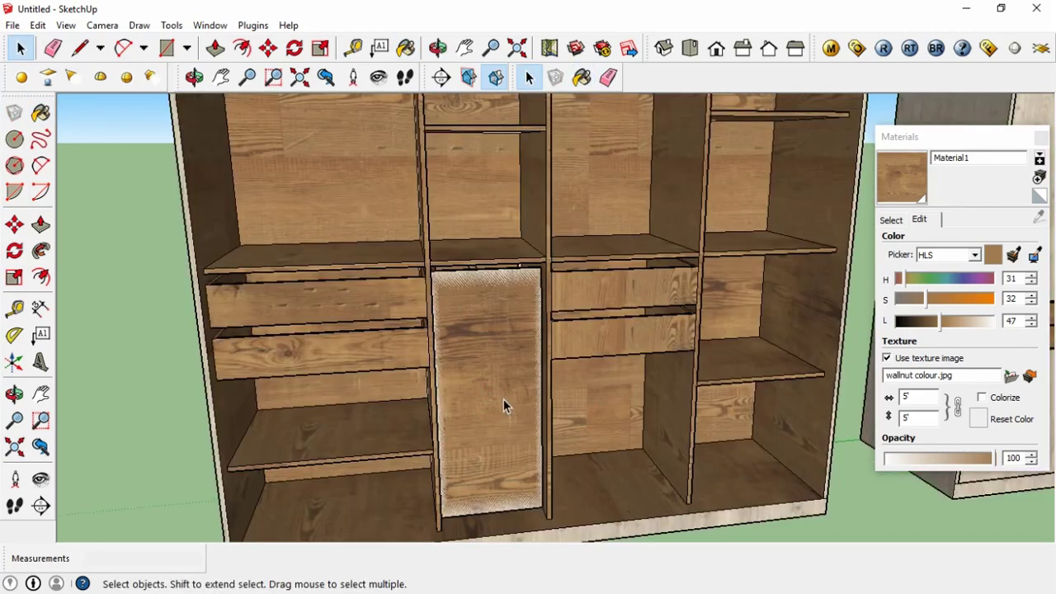
scroll(504, 399, down, 3)
scroll(503, 398, down, 2)
mouse_move(503, 398)
middle_down()
mouse_move(417, 369)
mouse_move(495, 386)
middle_up()
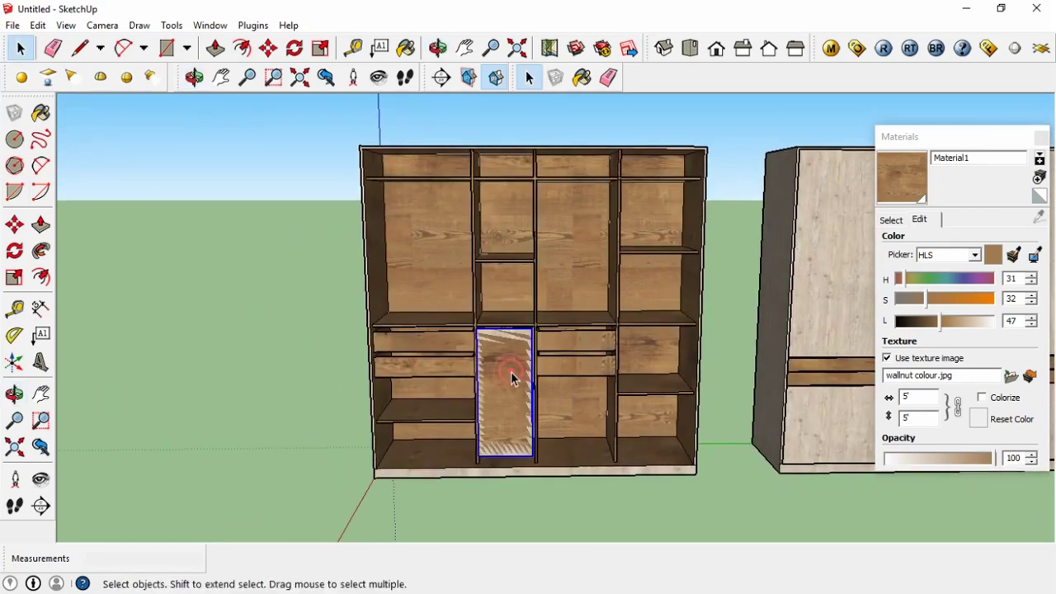
right_click(495, 387)
click(506, 229)
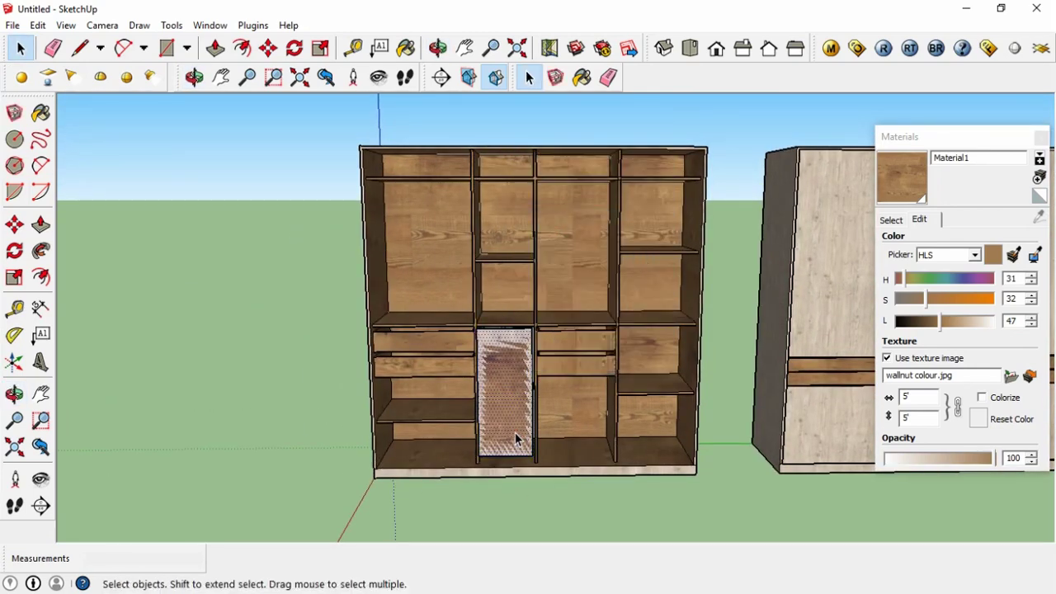
- Replace Material1's texture with matte-finish-pvc-laminate-sheet-250x250
click(893, 220)
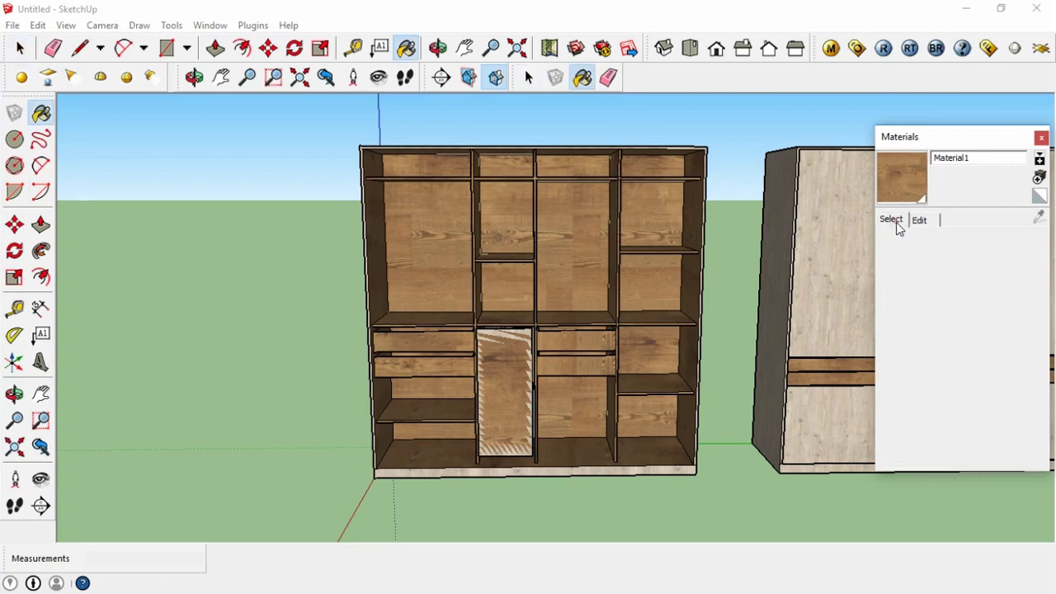
click(919, 220)
click(1027, 438)
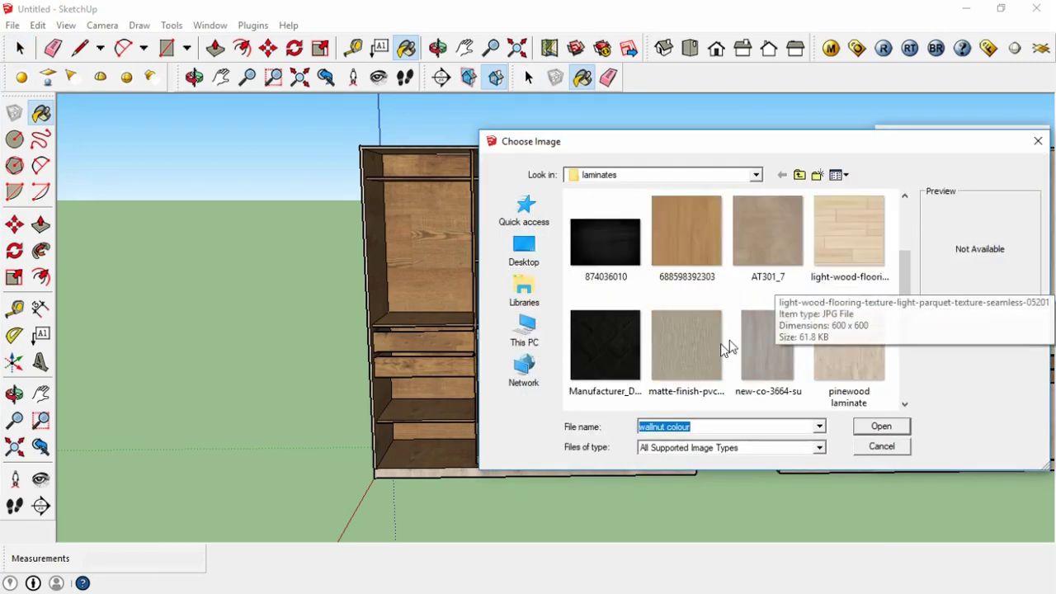
double_click(719, 344)
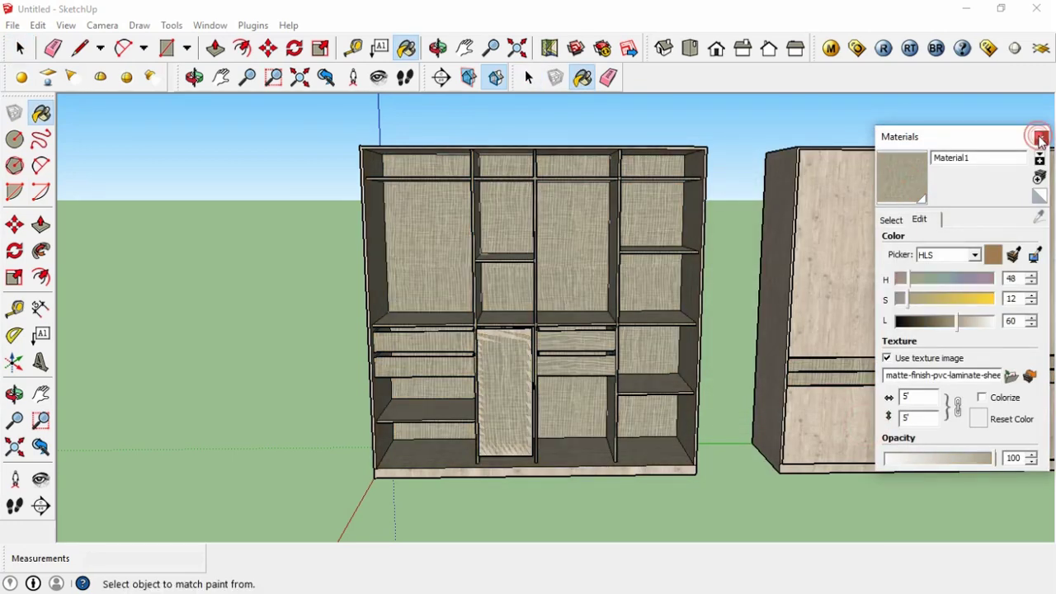
click(1040, 139)
mouse_move(811, 248)
middle_down()
mouse_move(891, 294)
mouse_move(906, 262)
mouse_move(811, 301)
middle_up()
- Create a new walnut material, Material3, from the 'wallnut colour.jpg' texture
drag(525, 248, 495, 412)
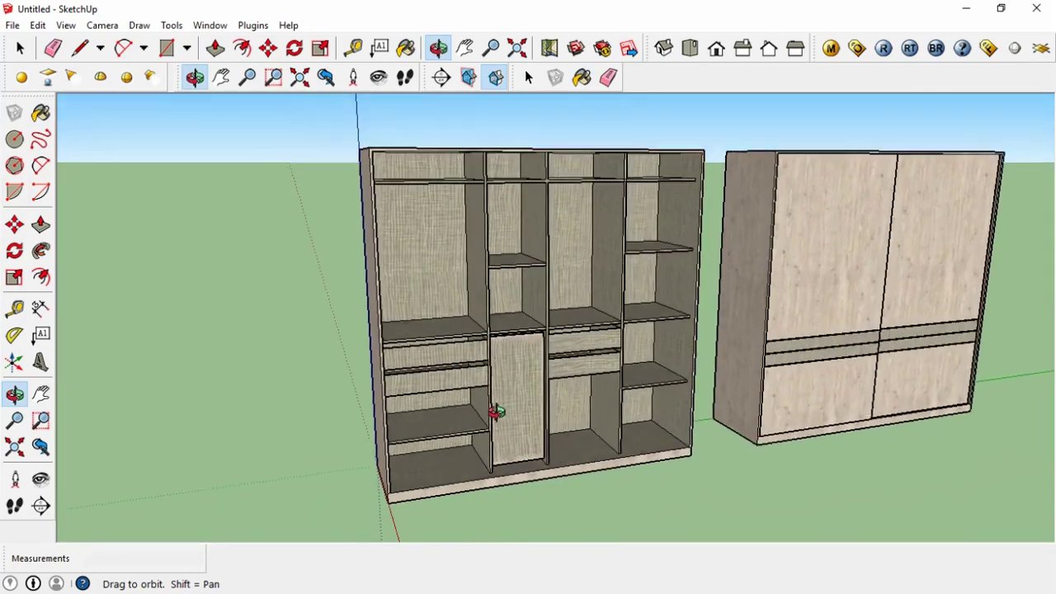
shift+drag(936, 299, 899, 297)
key(space)
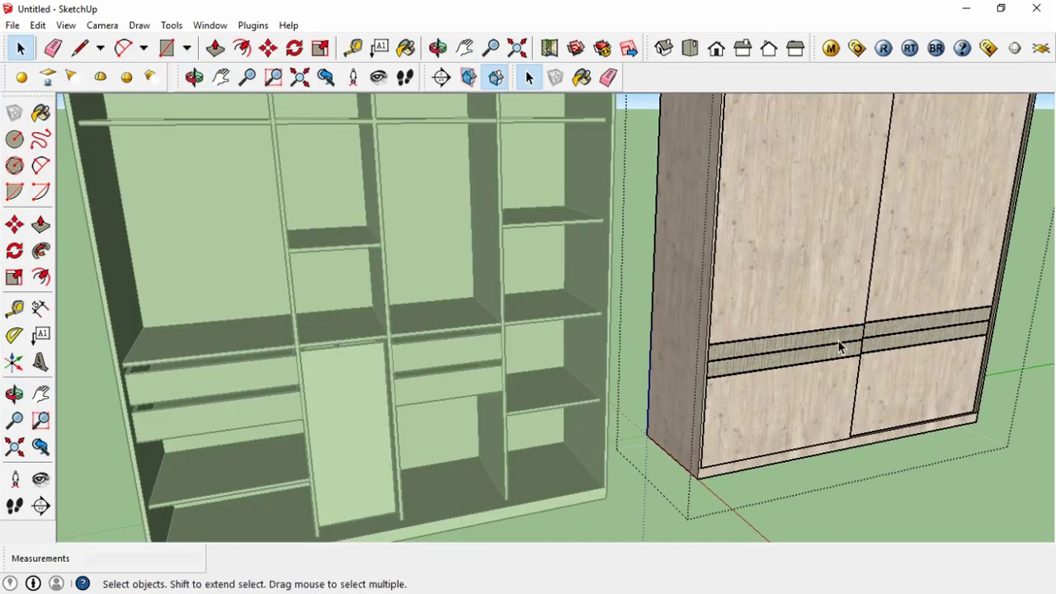
key(b)
click(1040, 159)
click(807, 270)
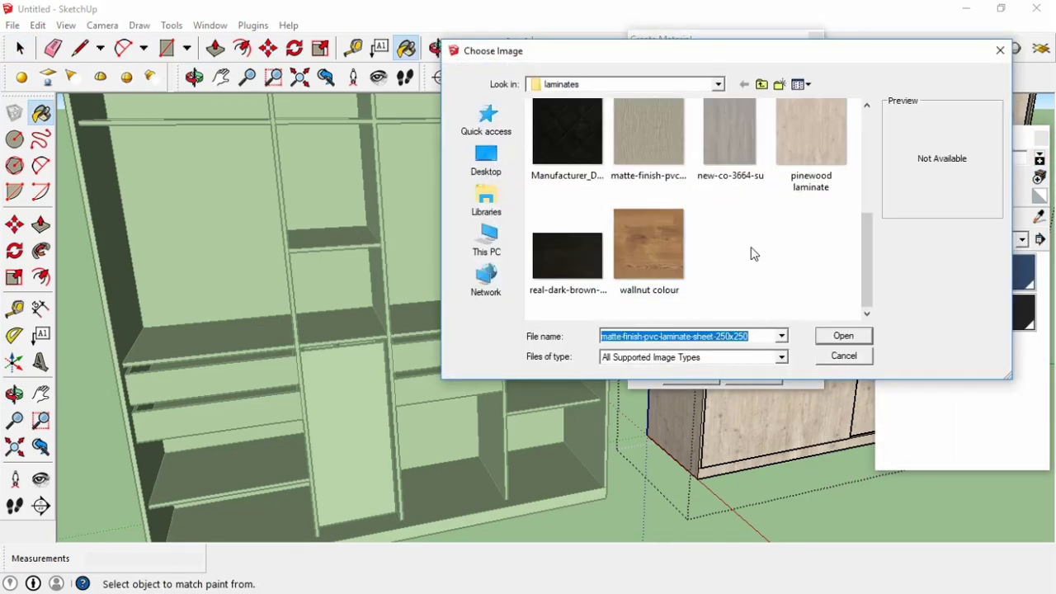
click(841, 335)
click(691, 375)
click(1041, 137)
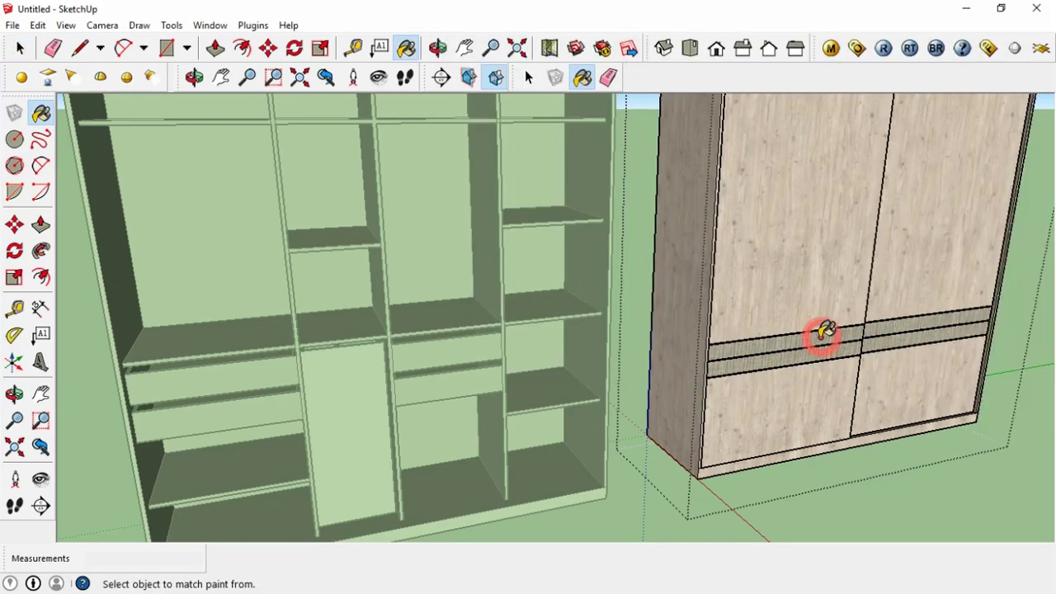
- Paint the strip across the closed cabinet's doors with the walnut Material3
key(space)
click(821, 337)
key(b)
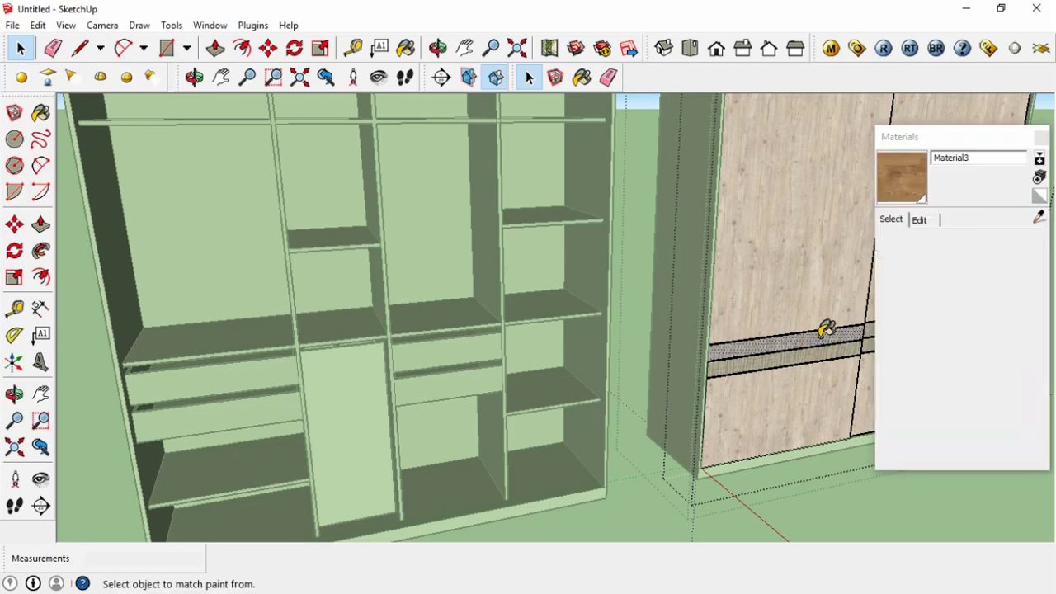
click(825, 338)
scroll(825, 341, up, 3)
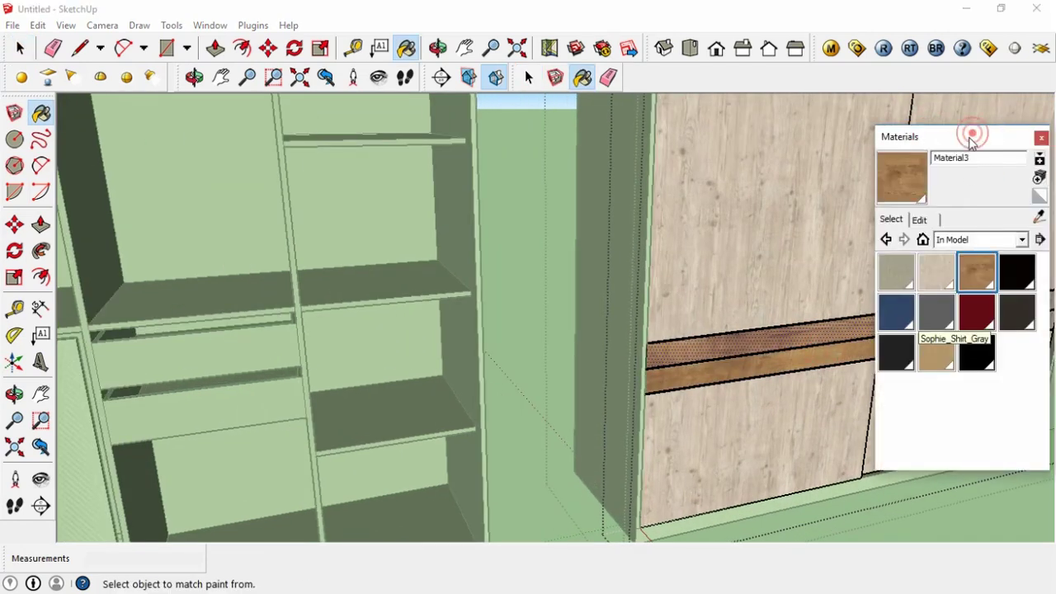
drag(972, 137, 876, 255)
click(945, 251)
key(space)
scroll(961, 347, down, 6)
- In an isometric view of both wardrobes, explode the open cabinet's centre door into loose faces
click(678, 49)
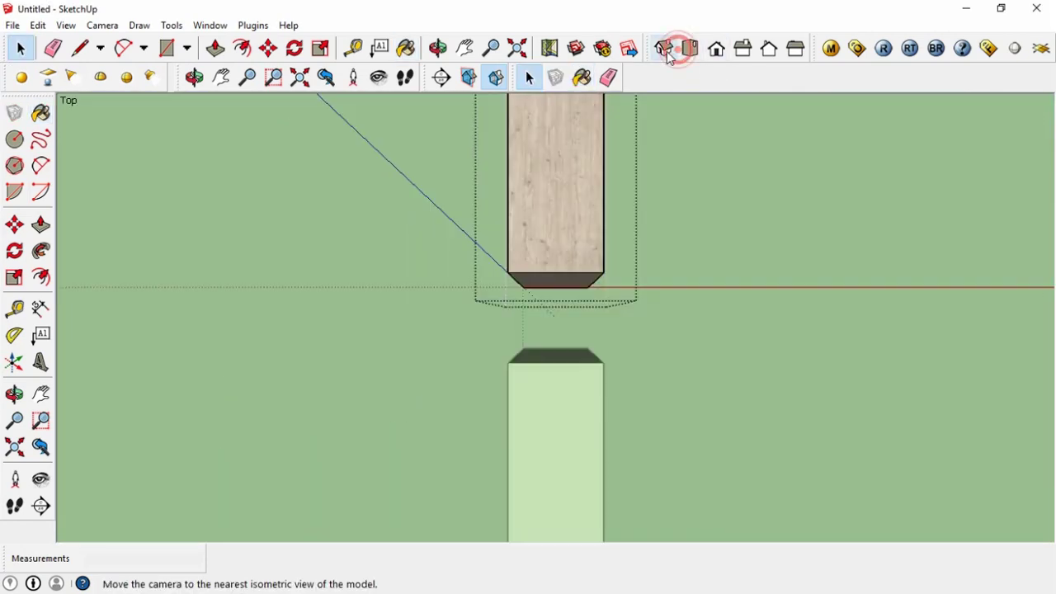
click(665, 50)
mouse_move(855, 344)
middle_down()
mouse_move(849, 259)
mouse_move(725, 308)
middle_up()
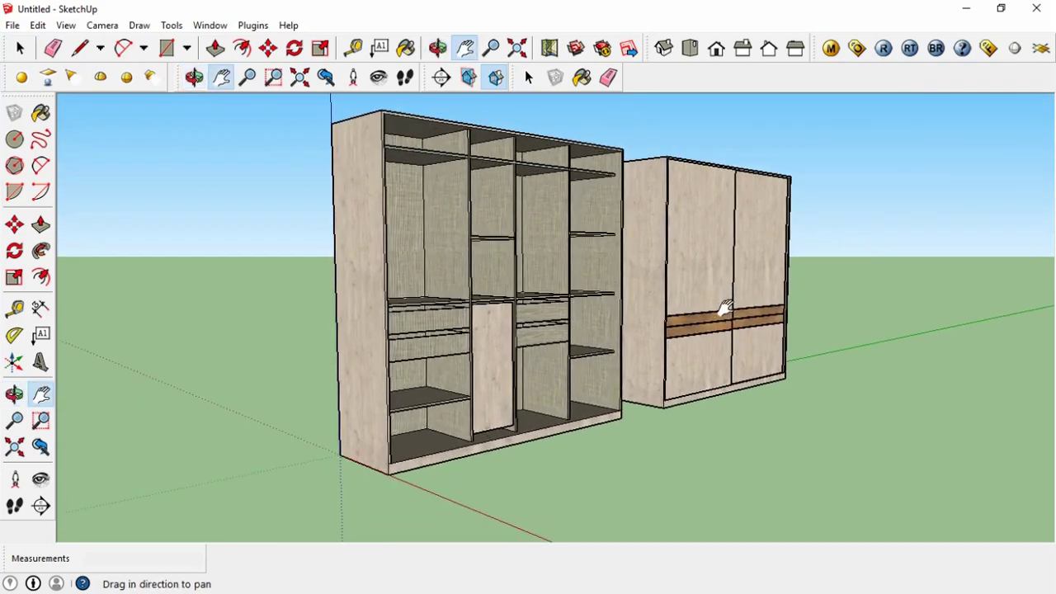
right_click(492, 371)
click(536, 225)
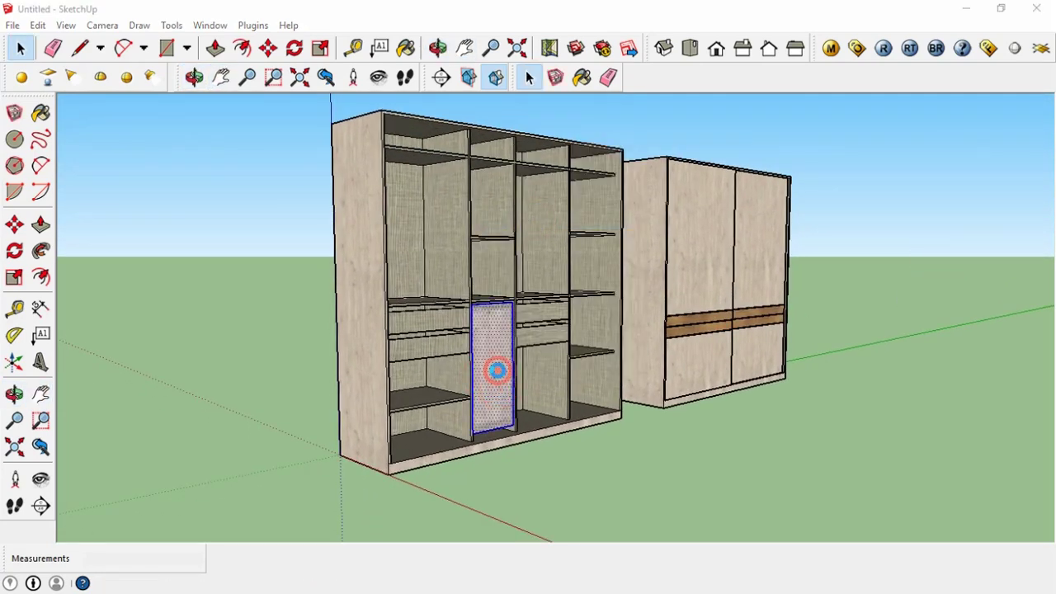
- Finish the exploded centre door in light laminate, then review both finished wardrobes
key(b)
key(r)
scroll(478, 307, up, 3)
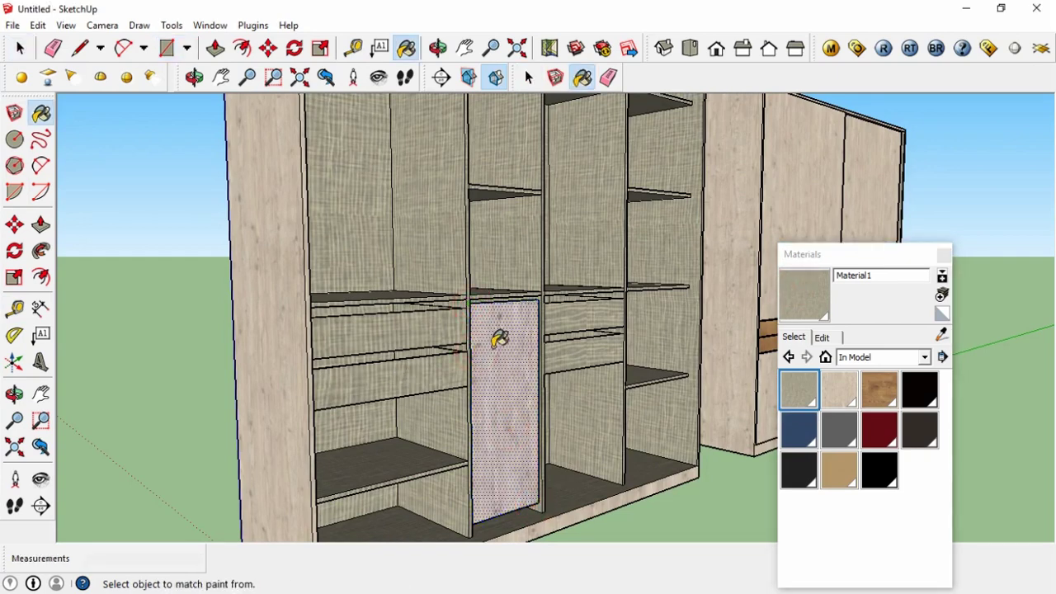
scroll(374, 341, down, 5)
key(h)
scroll(408, 346, up, 2)
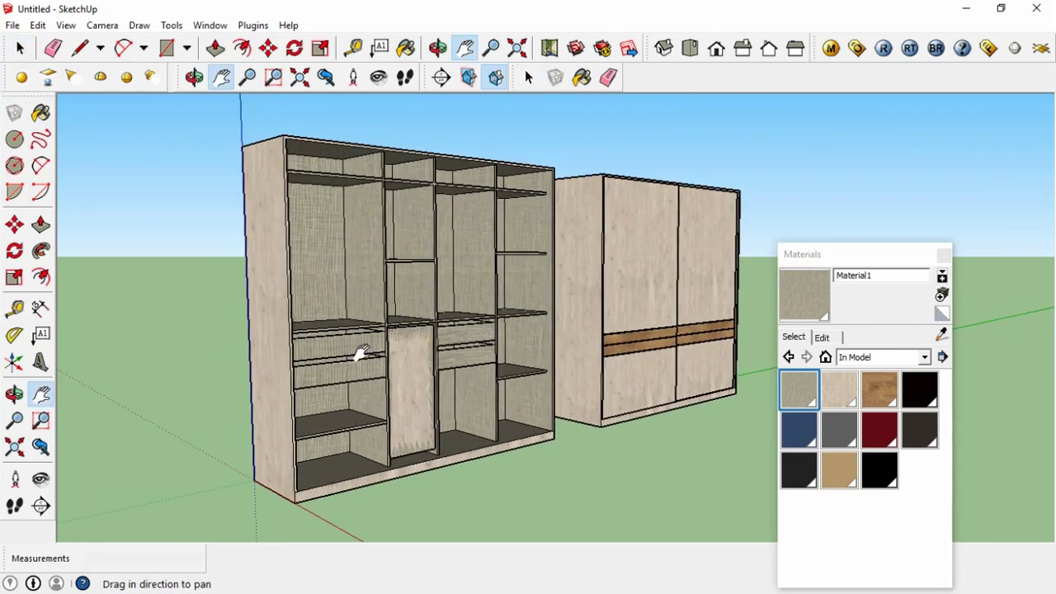
scroll(358, 353, up, 2)
click(841, 261)
mouse_move(608, 276)
middle_down()
mouse_move(283, 318)
mouse_move(505, 293)
mouse_move(636, 313)
mouse_move(566, 314)
mouse_move(576, 285)
middle_up()
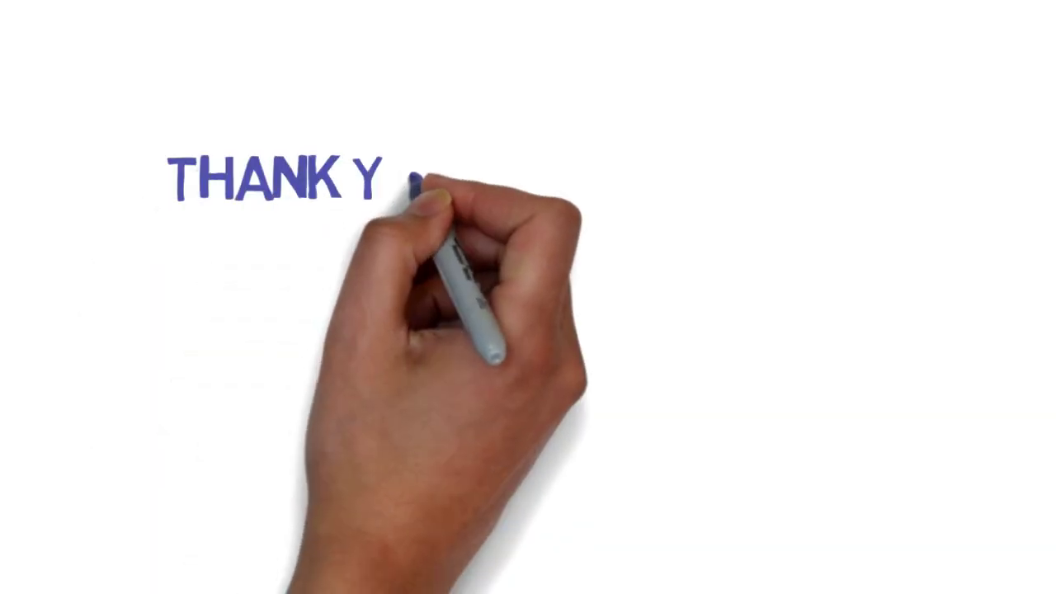